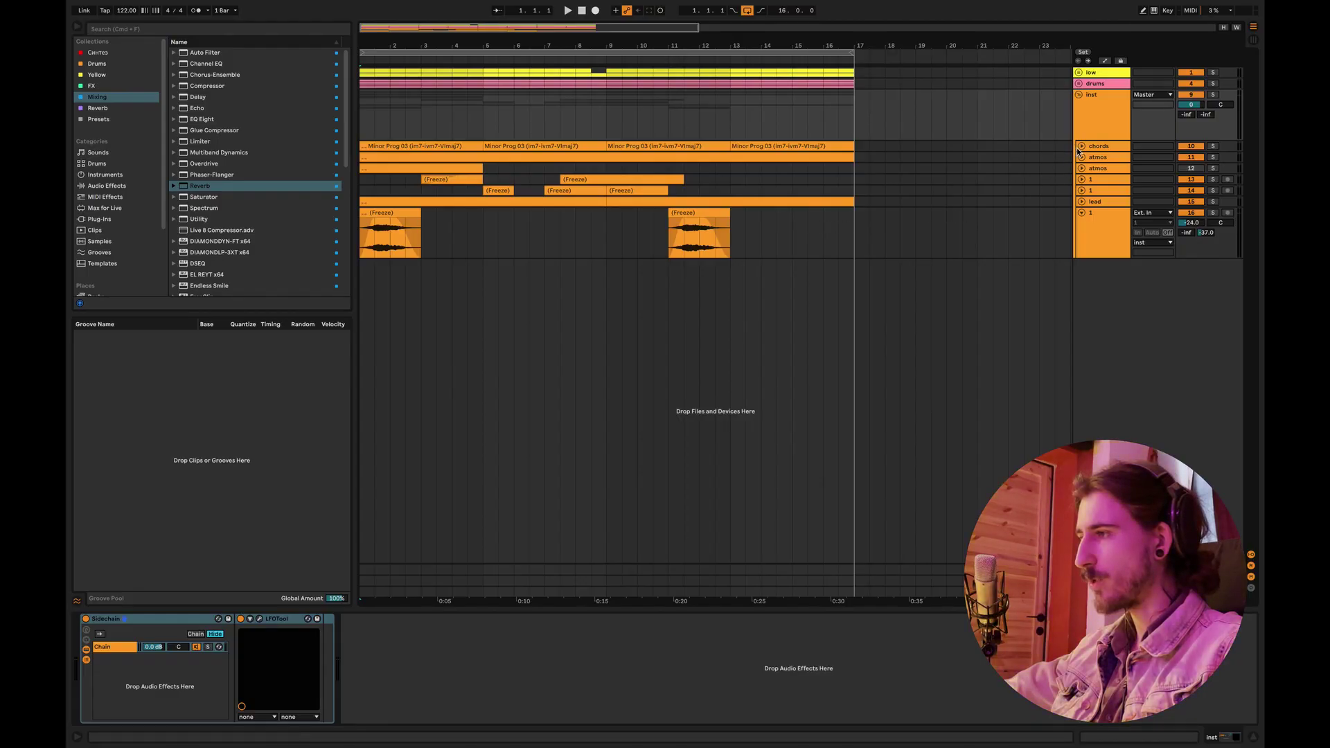
Step: Unfold the chords track, open its first MIDI clip in the piano roll and play the chords in solo
left_click(1082, 147)
left_click_drag(379, 42, 379, 83)
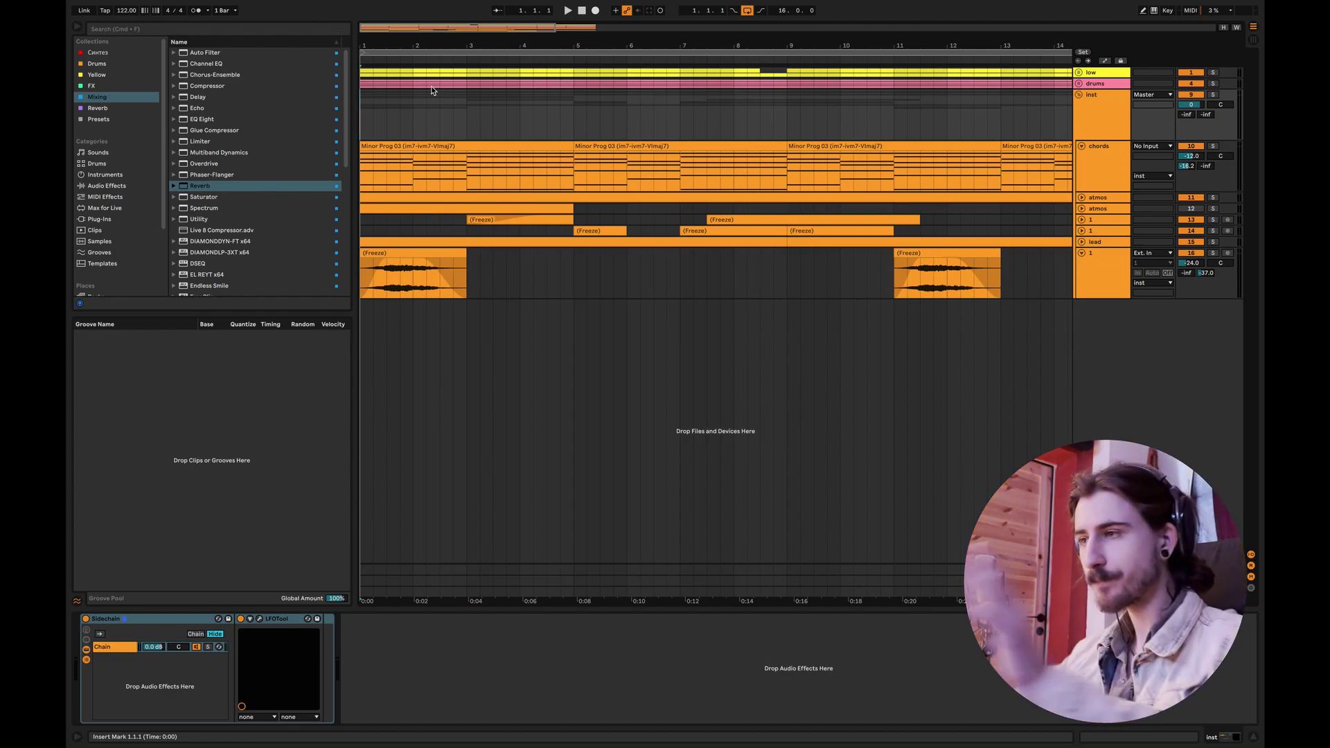
left_click(436, 207)
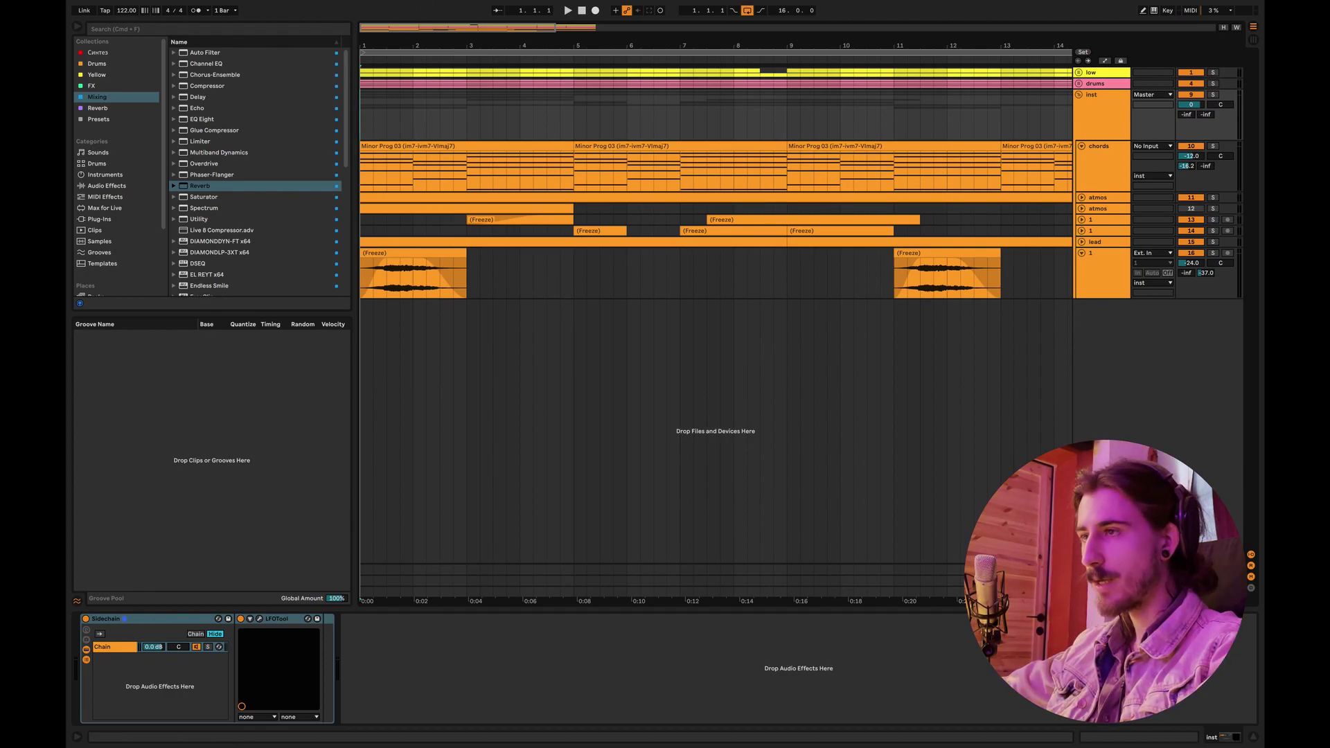
key("minus")
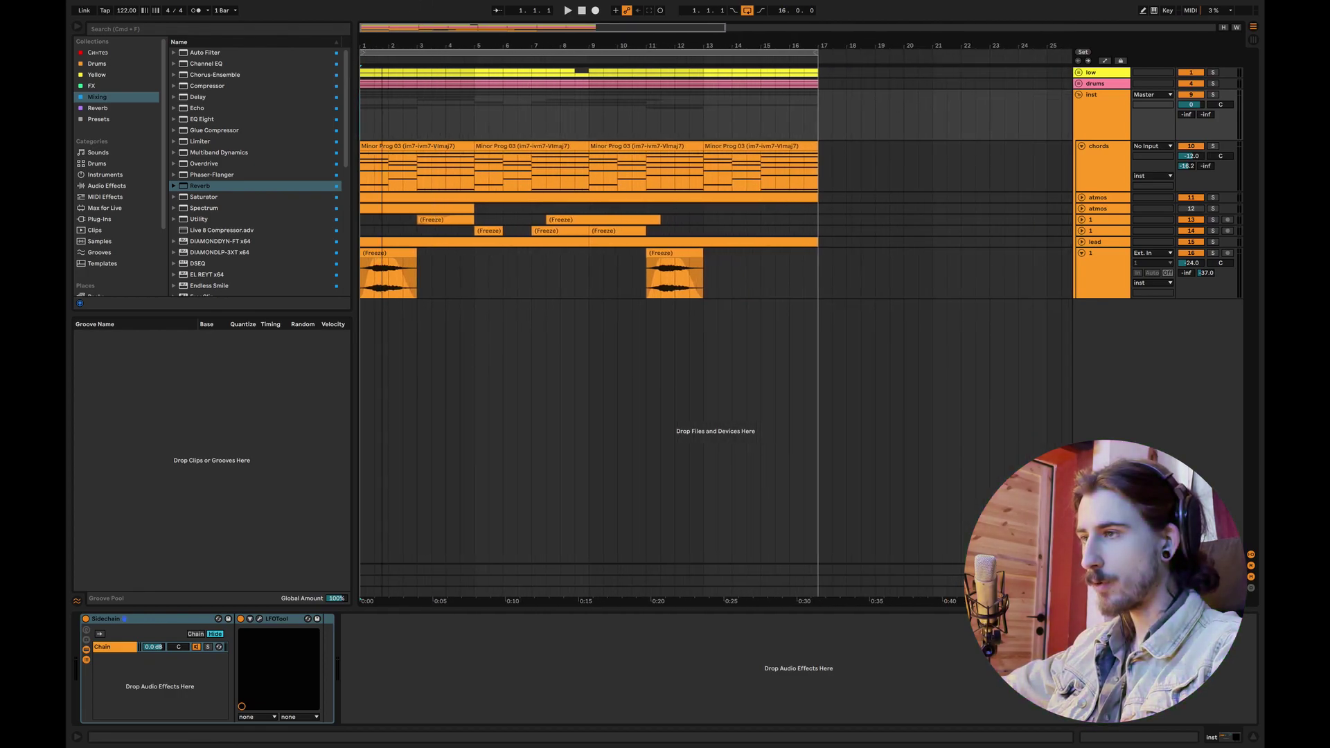
key("plus")
double_click(362, 184)
key("space")
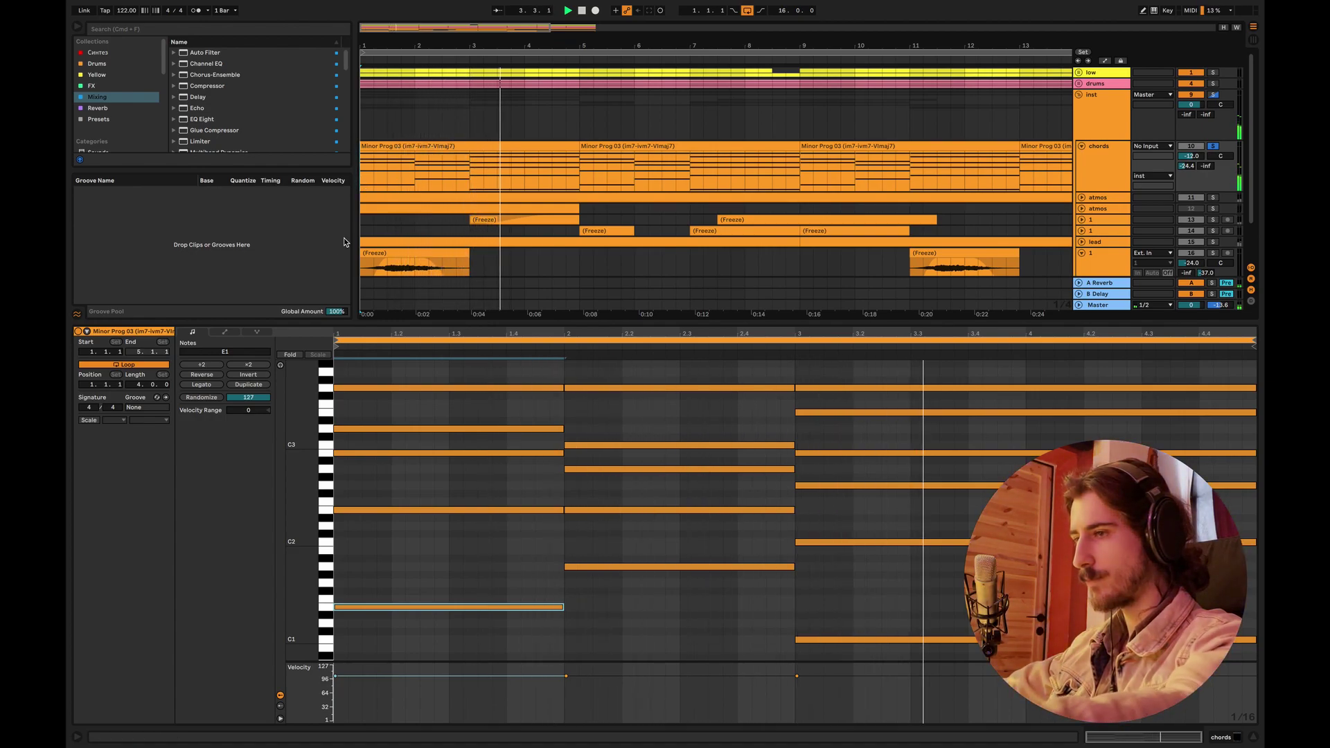
left_click_drag(326, 485, 309, 485)
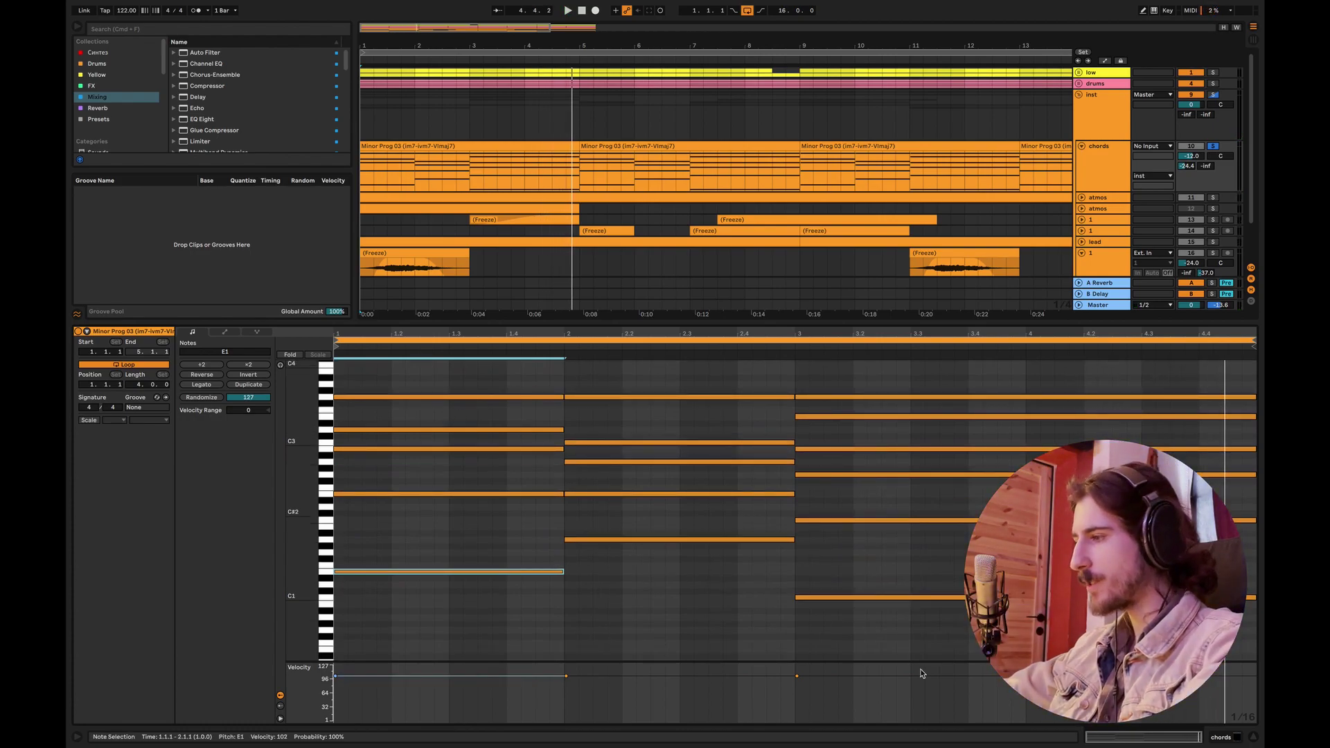
left_click(1253, 737)
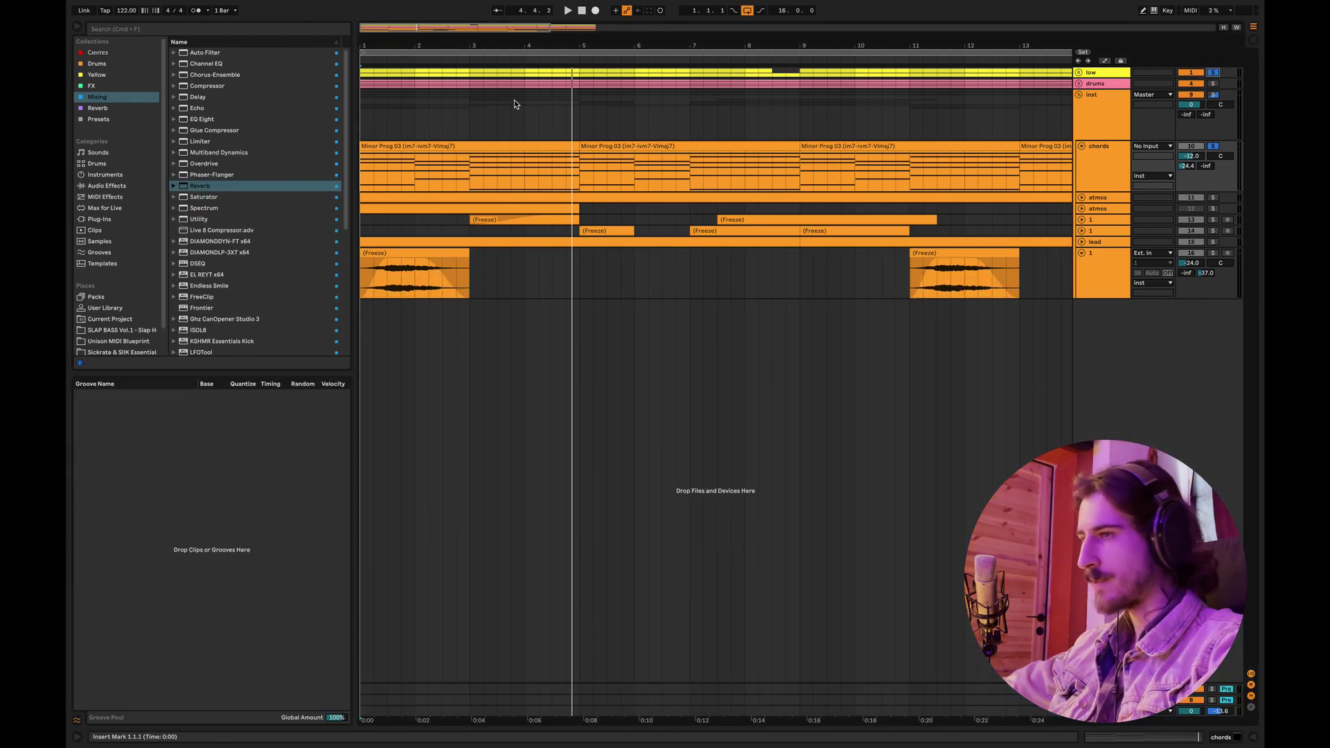
Step: Unfold the low group and its Serum bass track and adjust the bass volume while it plays with the chords
key("space")
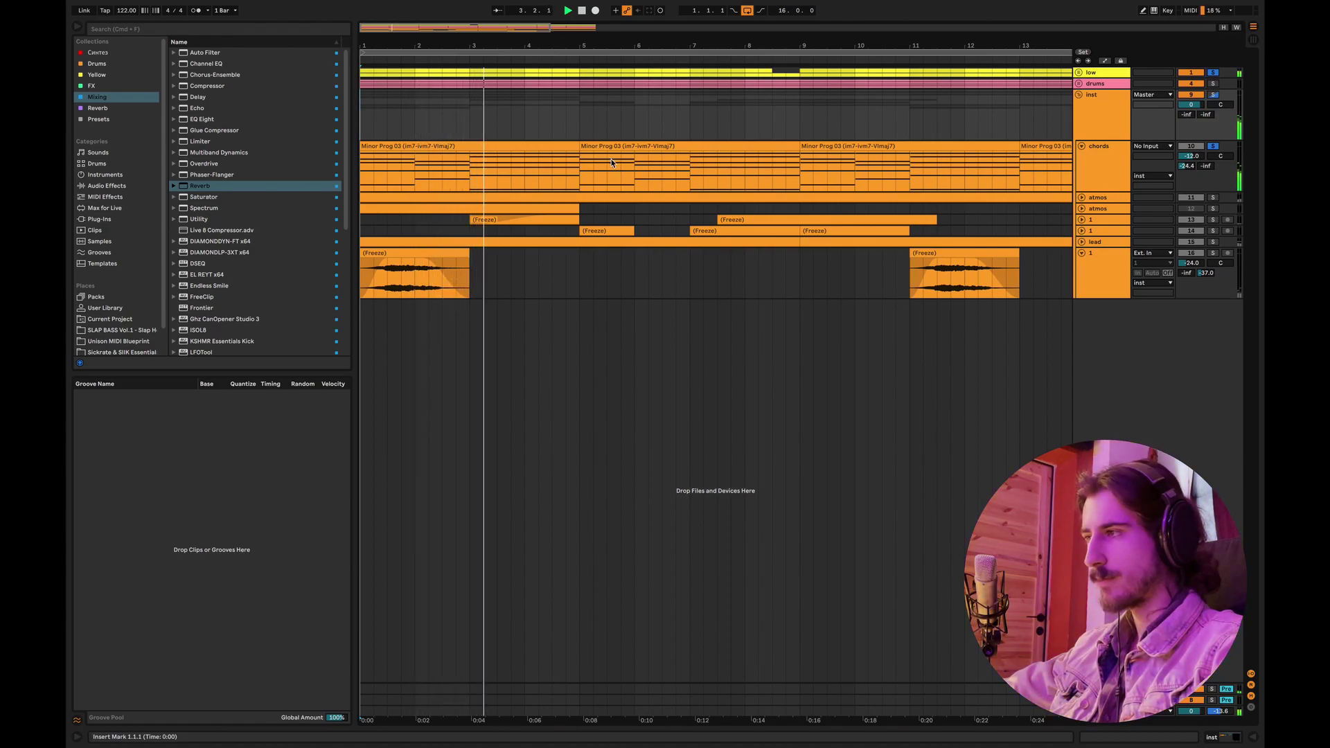
left_click(1078, 72)
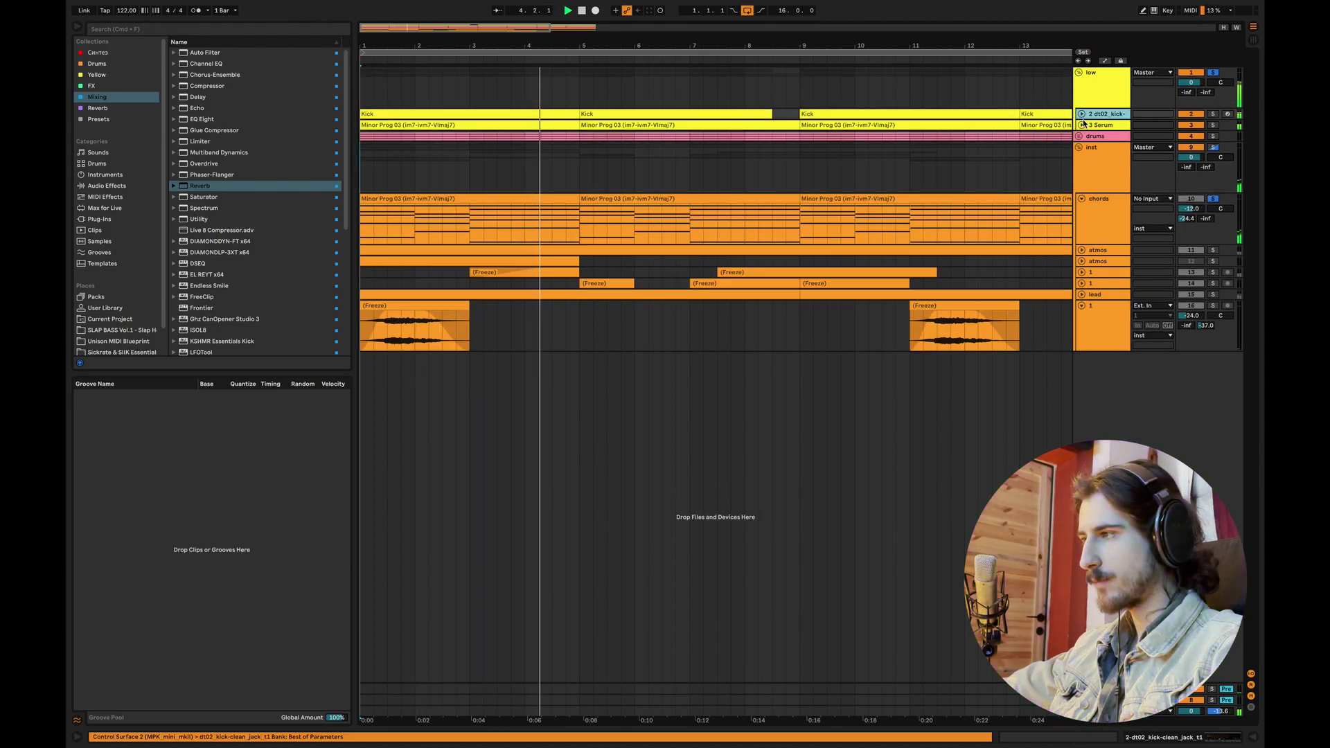
left_click_drag(1181, 130, 1181, 140)
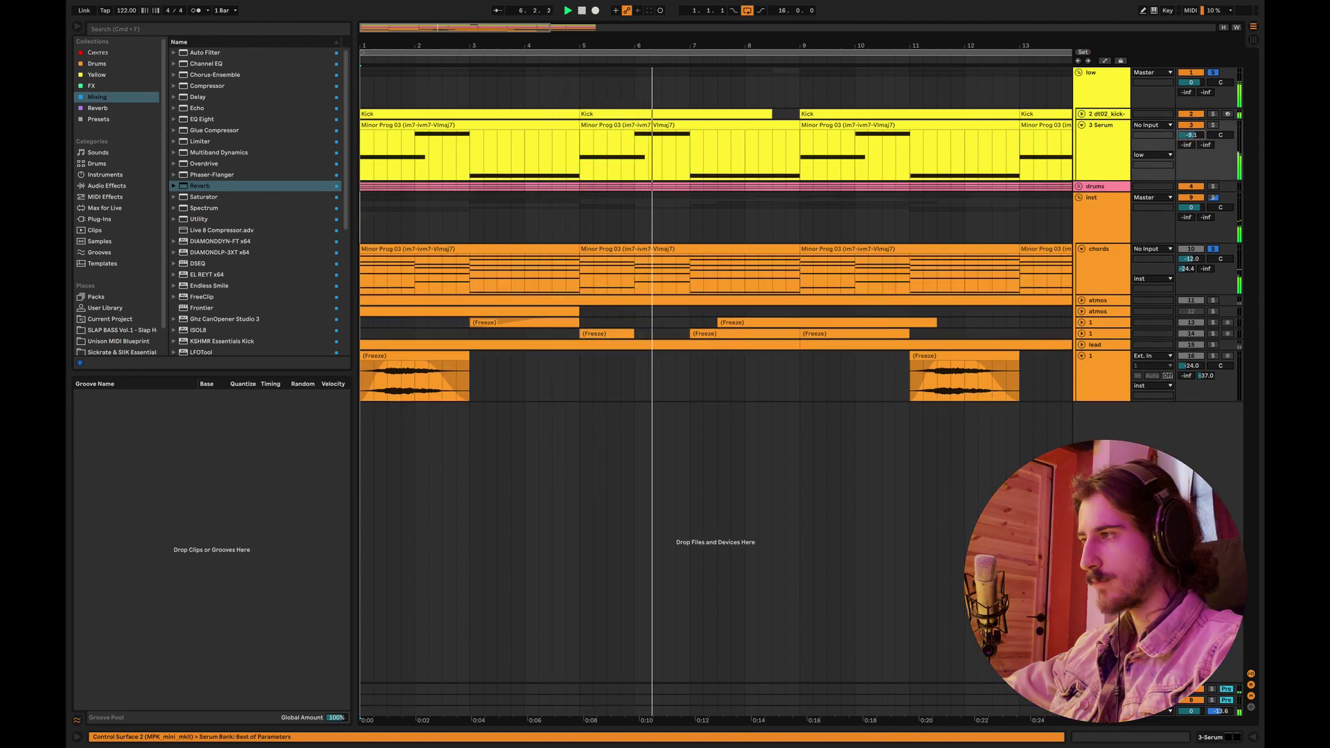
left_click_drag(1191, 134, 1191, 145)
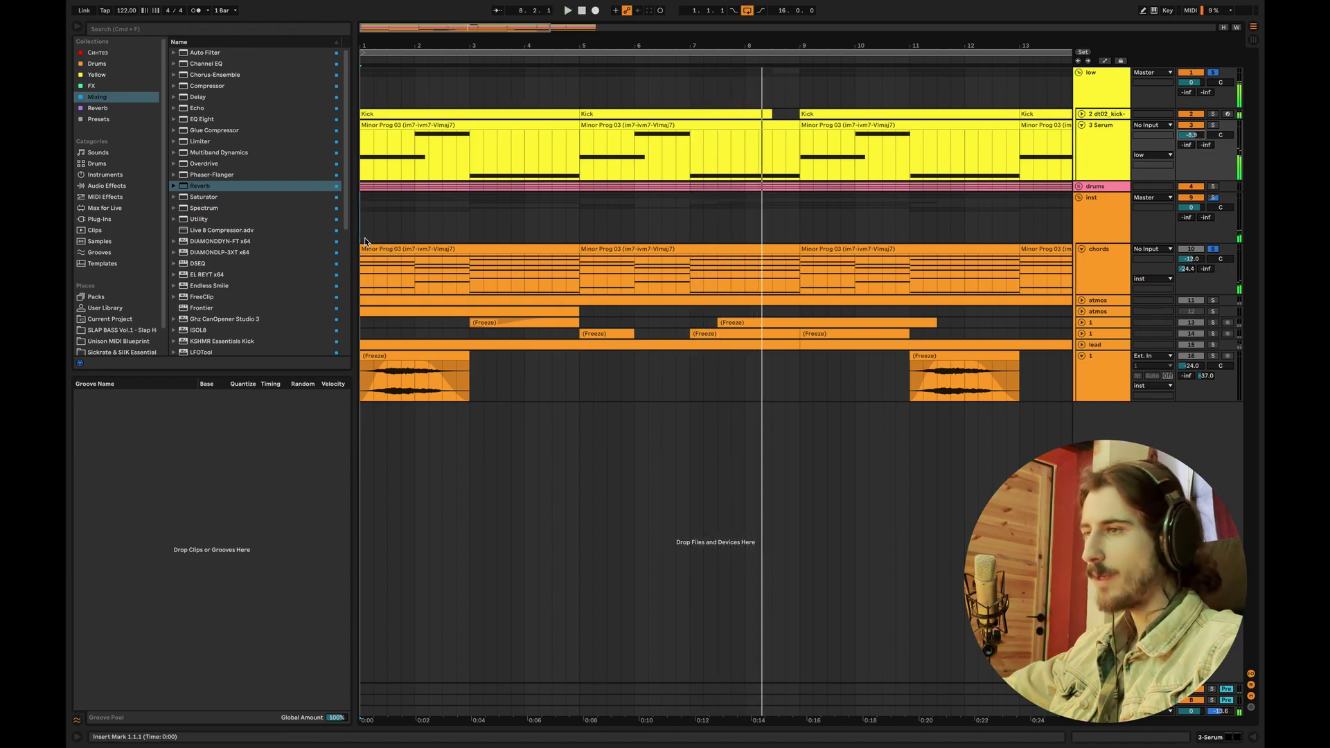
key("space")
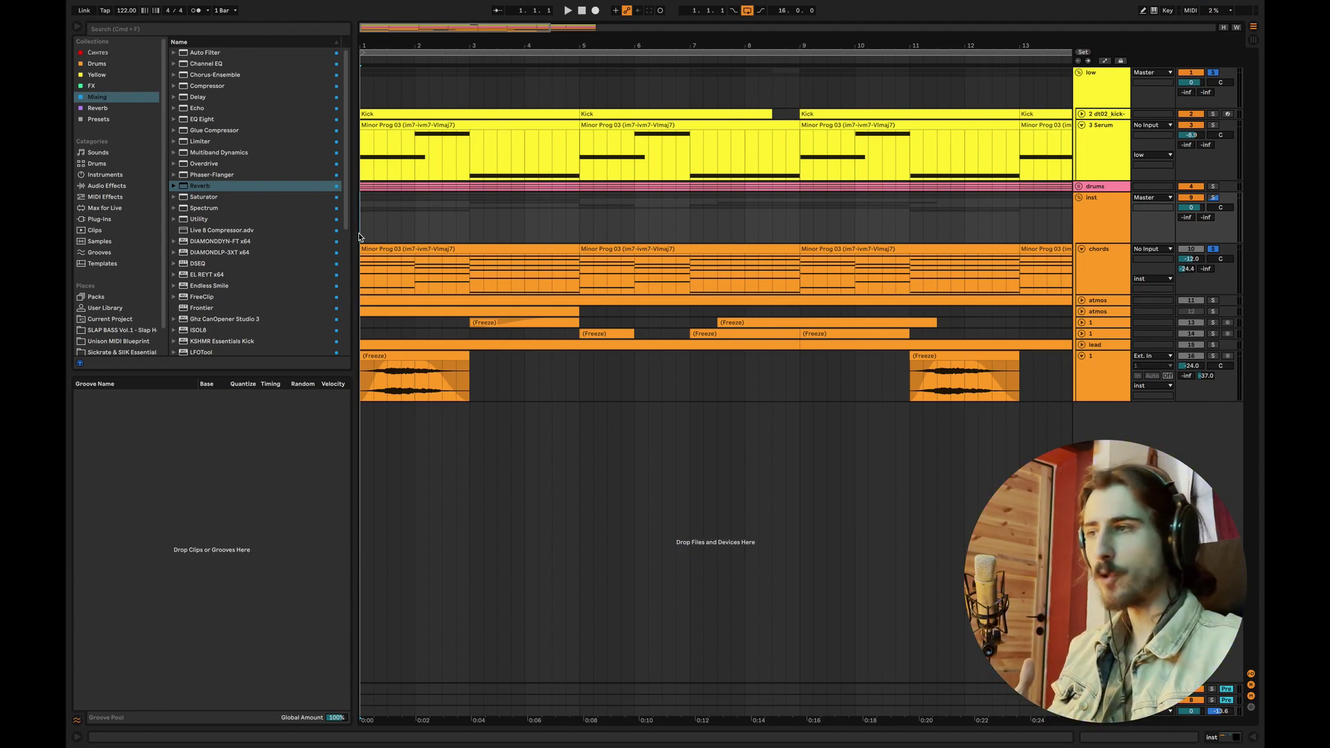
Step: Open the first Serum bass clip in the piano roll and examine the pitches of its first two notes
double_click(416, 125)
left_click(755, 597)
scroll(755, 596, "down", 2)
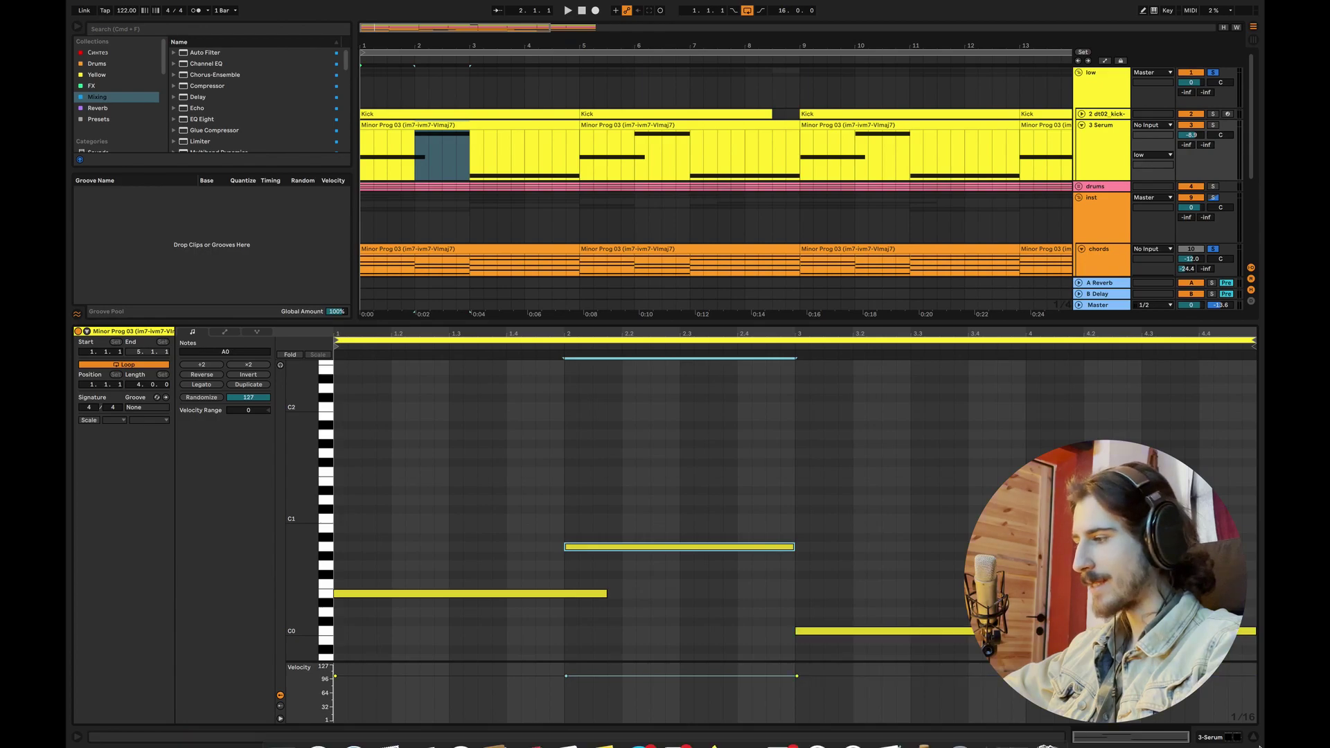
left_click(513, 593)
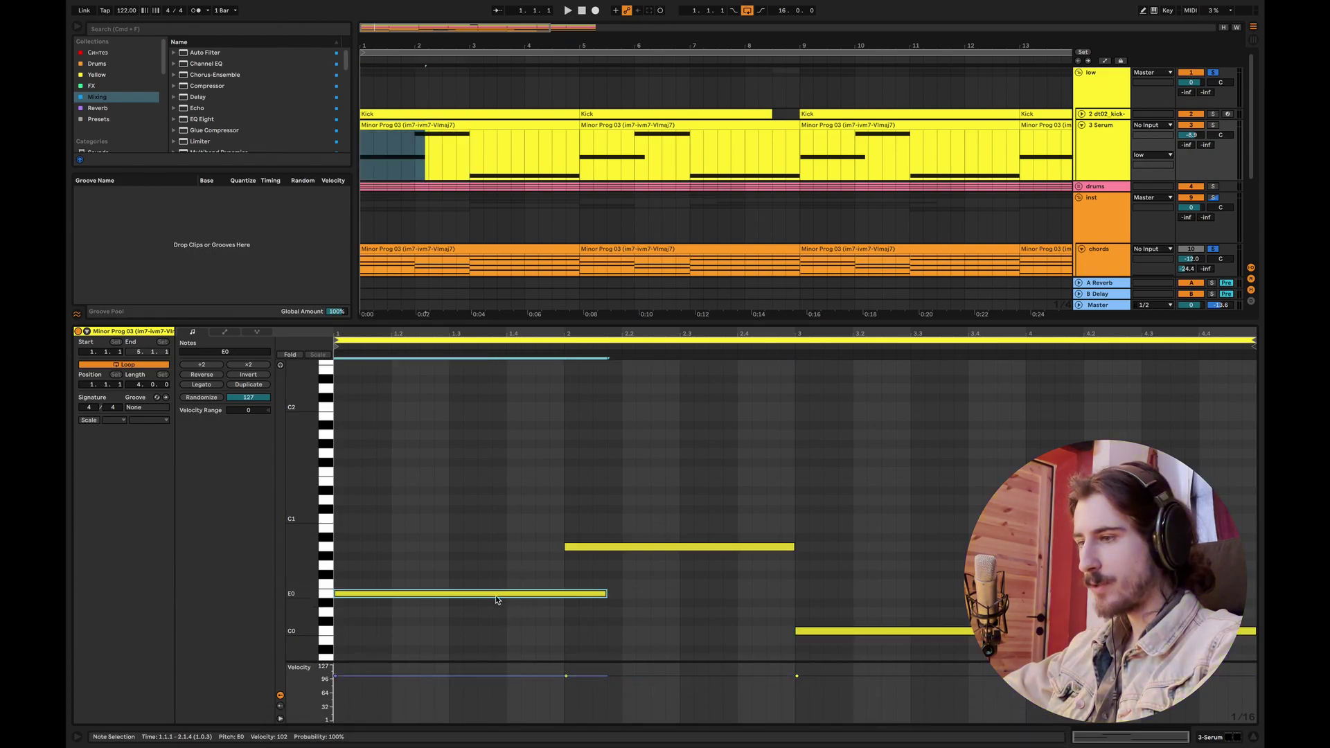
scroll(589, 585, "up", 2)
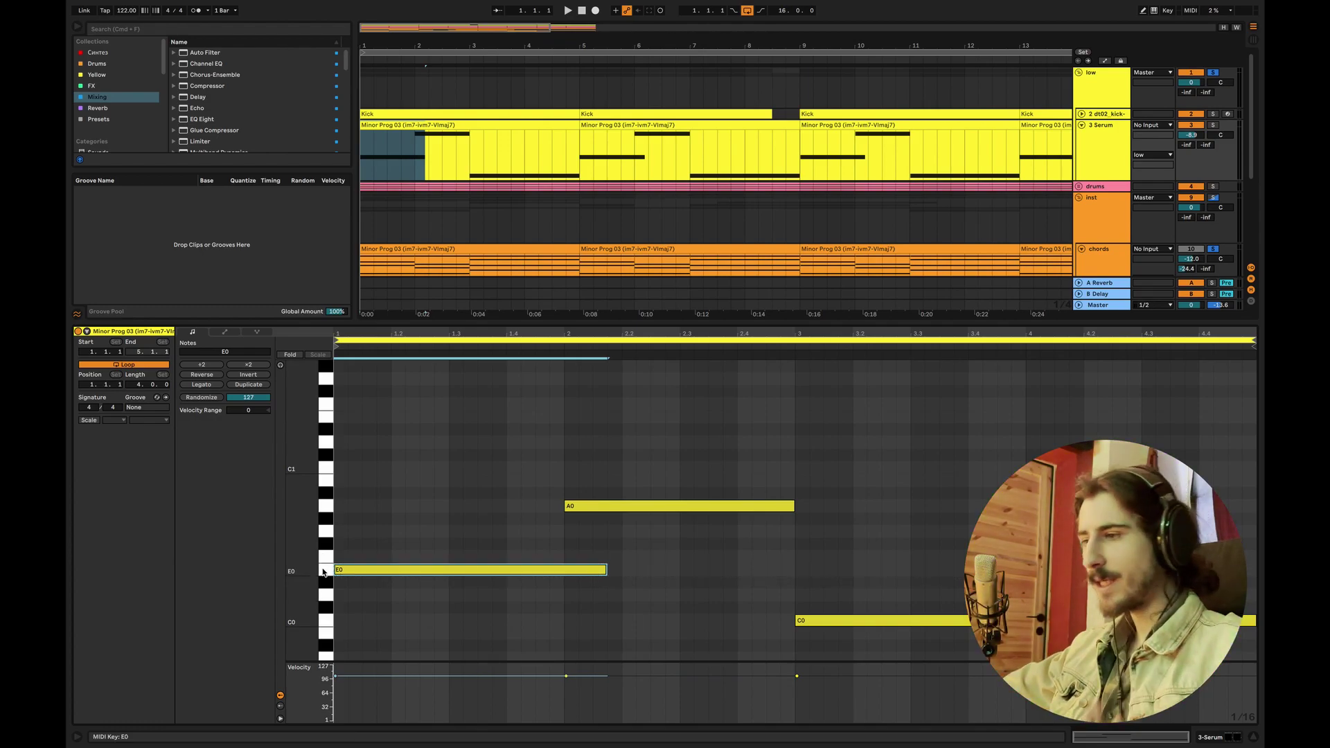
left_click(701, 510)
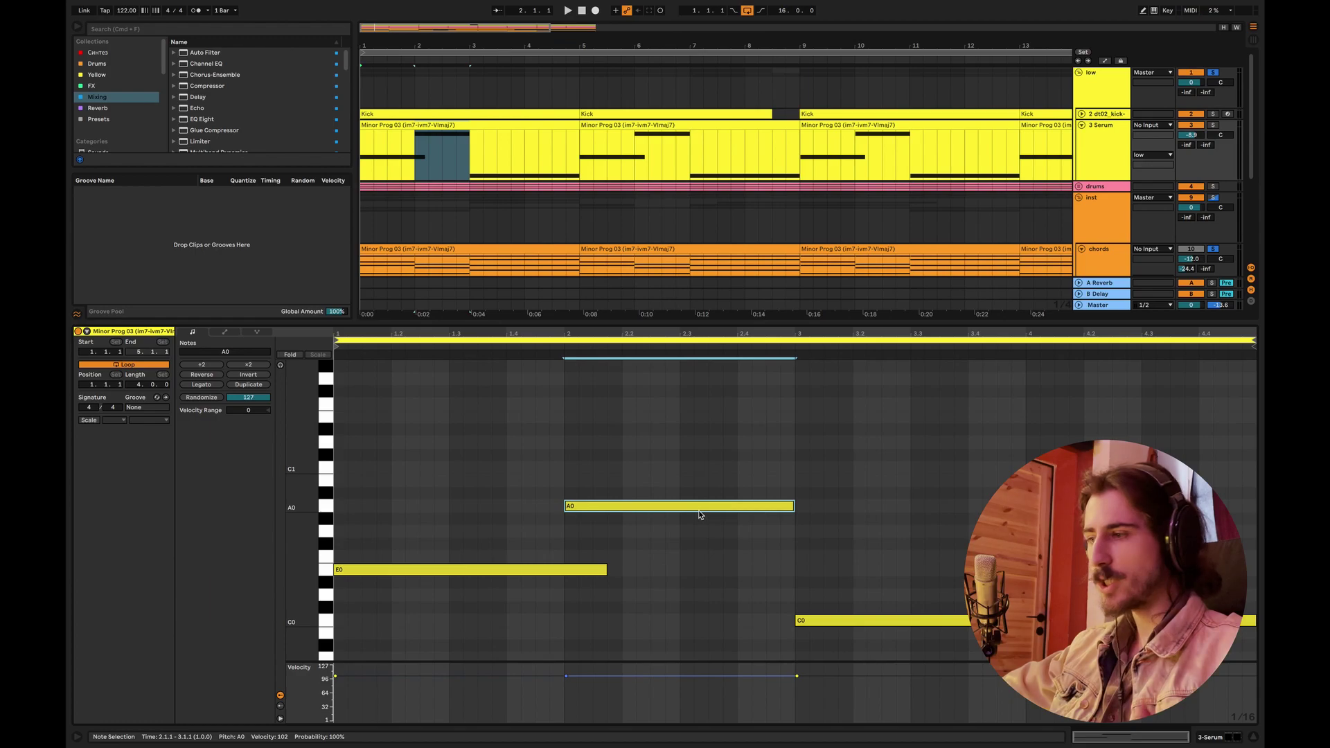
key("super+alt+l")
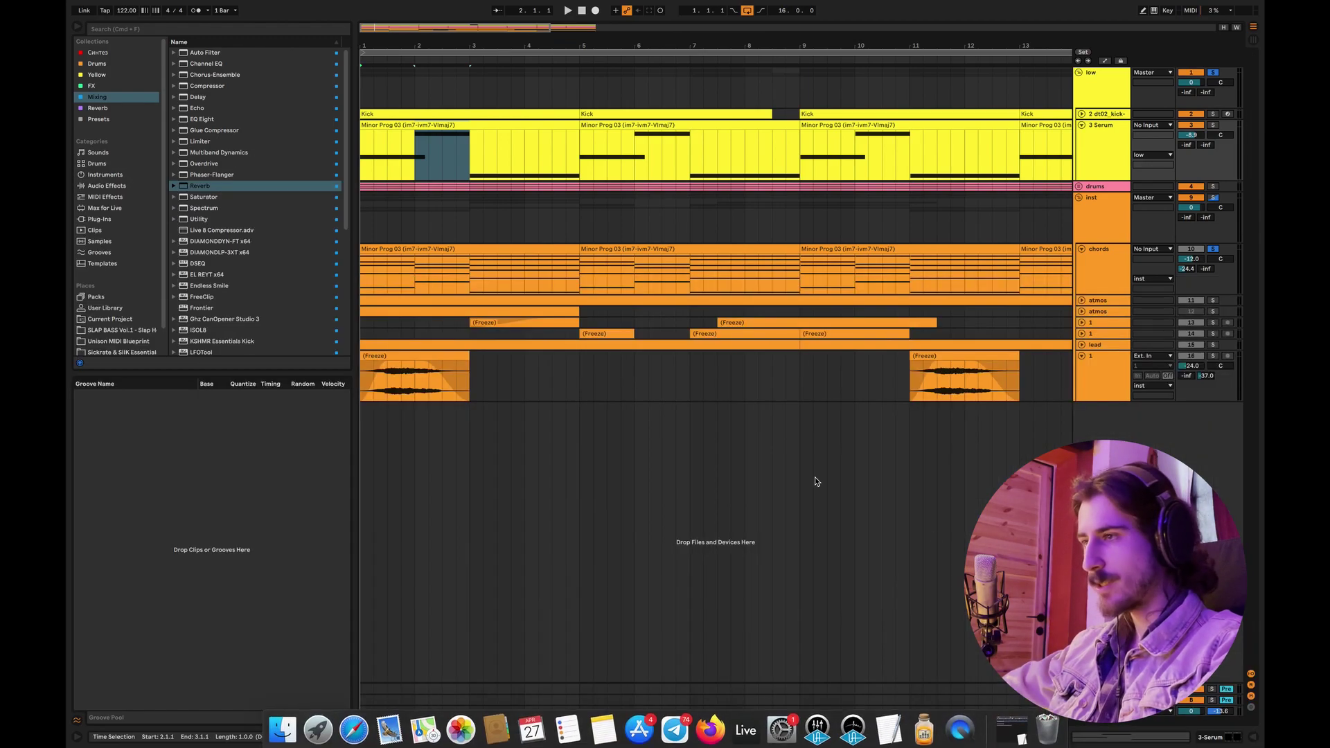
Step: Unfold the lead track in the inst group and solo it
left_click_drag(368, 29, 370, 48)
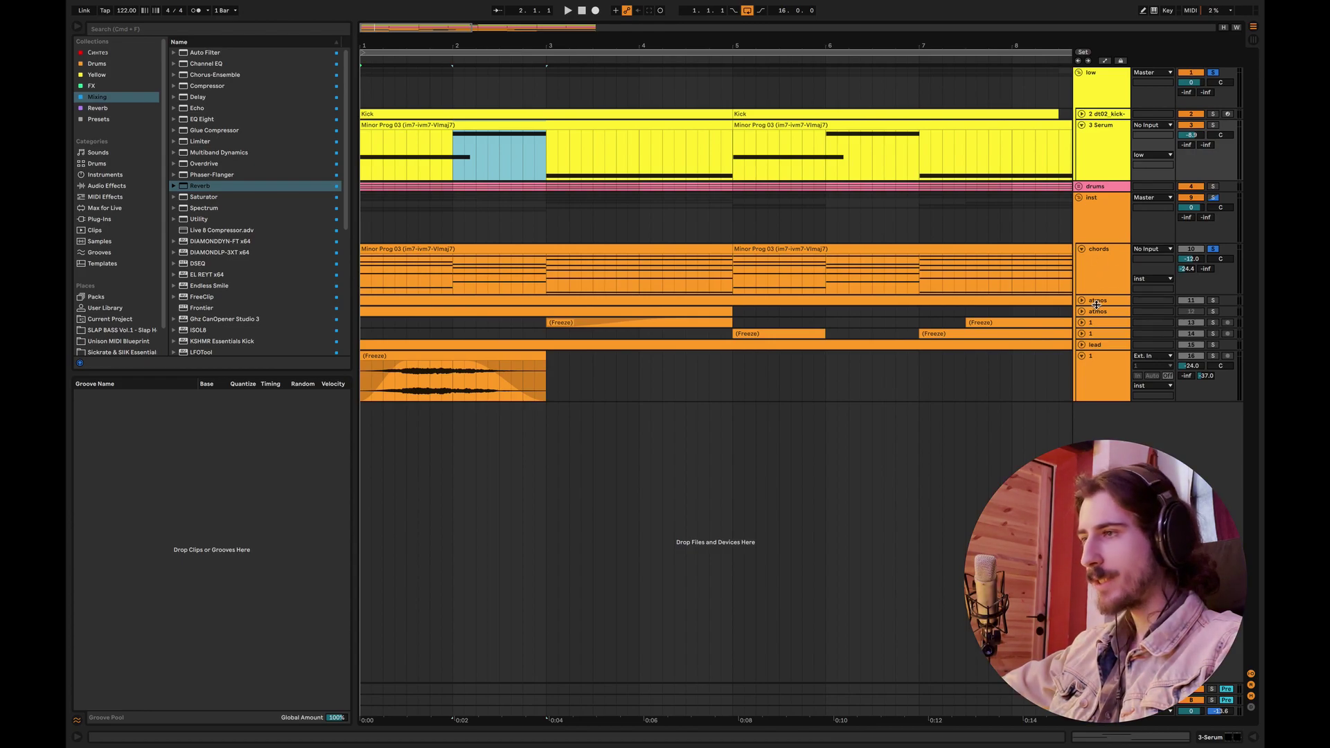
left_click(1082, 346)
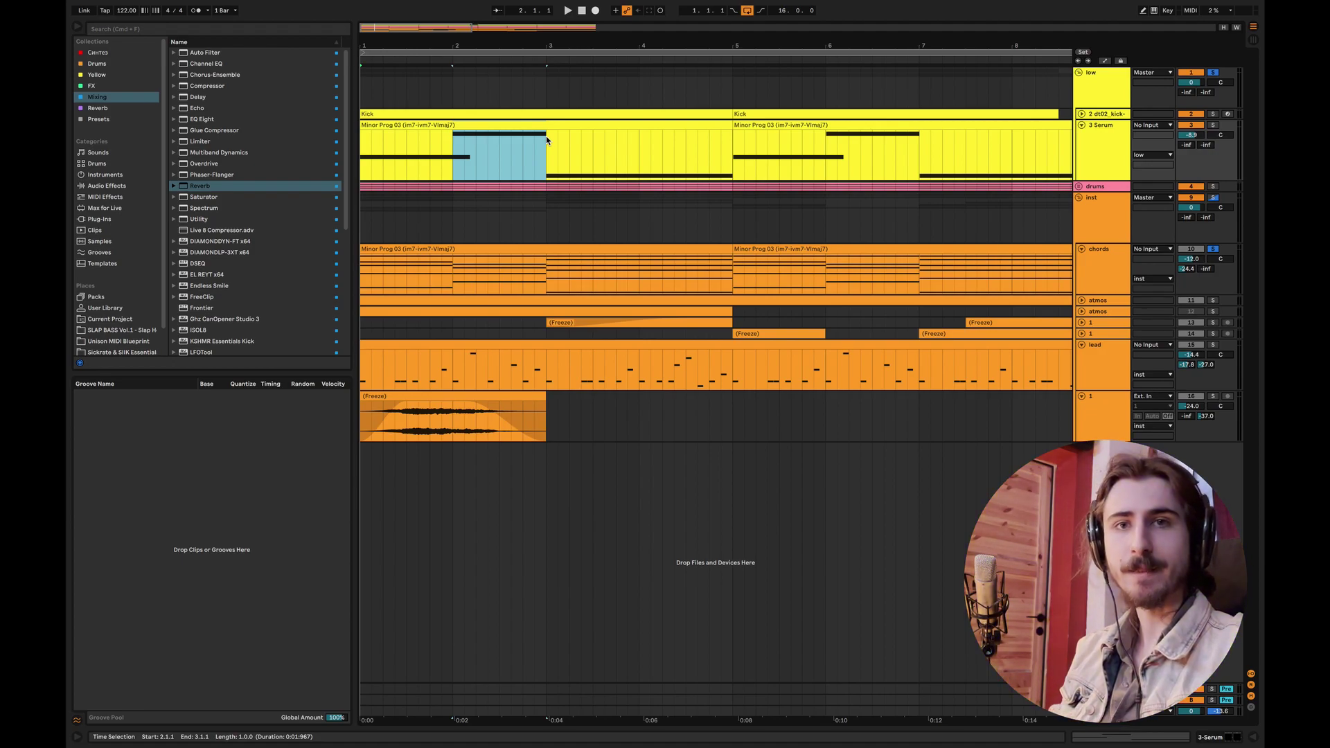
left_click(1131, 372)
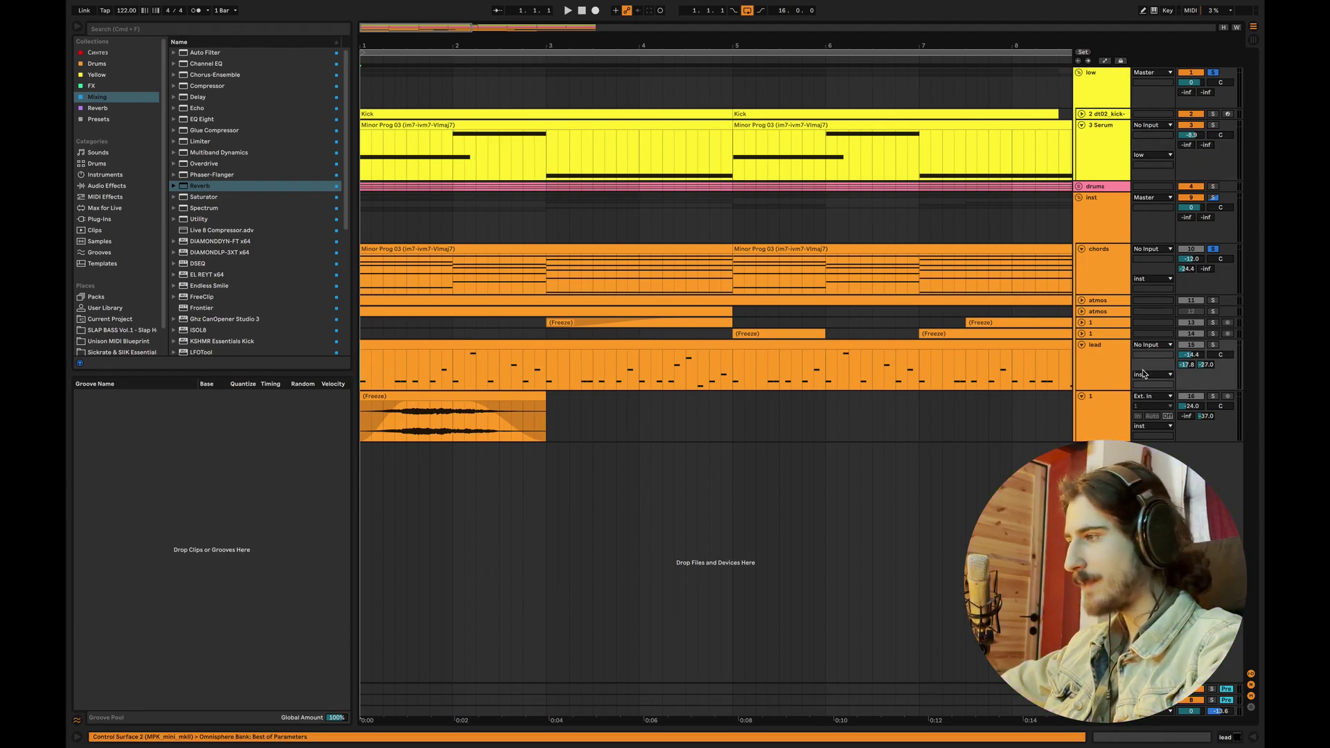
left_click(1213, 344)
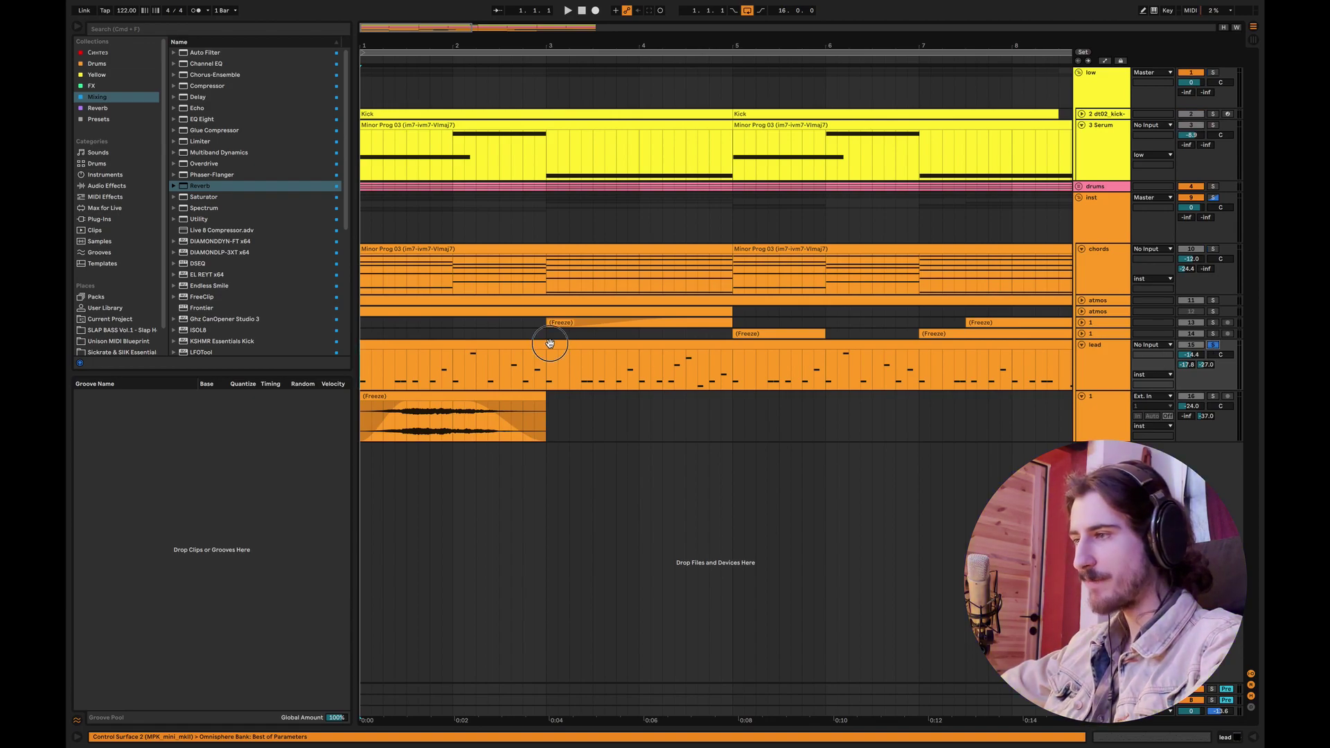
Step: Open the first lead clip, play it in solo and select its repeated E2 notes up to bar 5
double_click(549, 343)
key("plus")
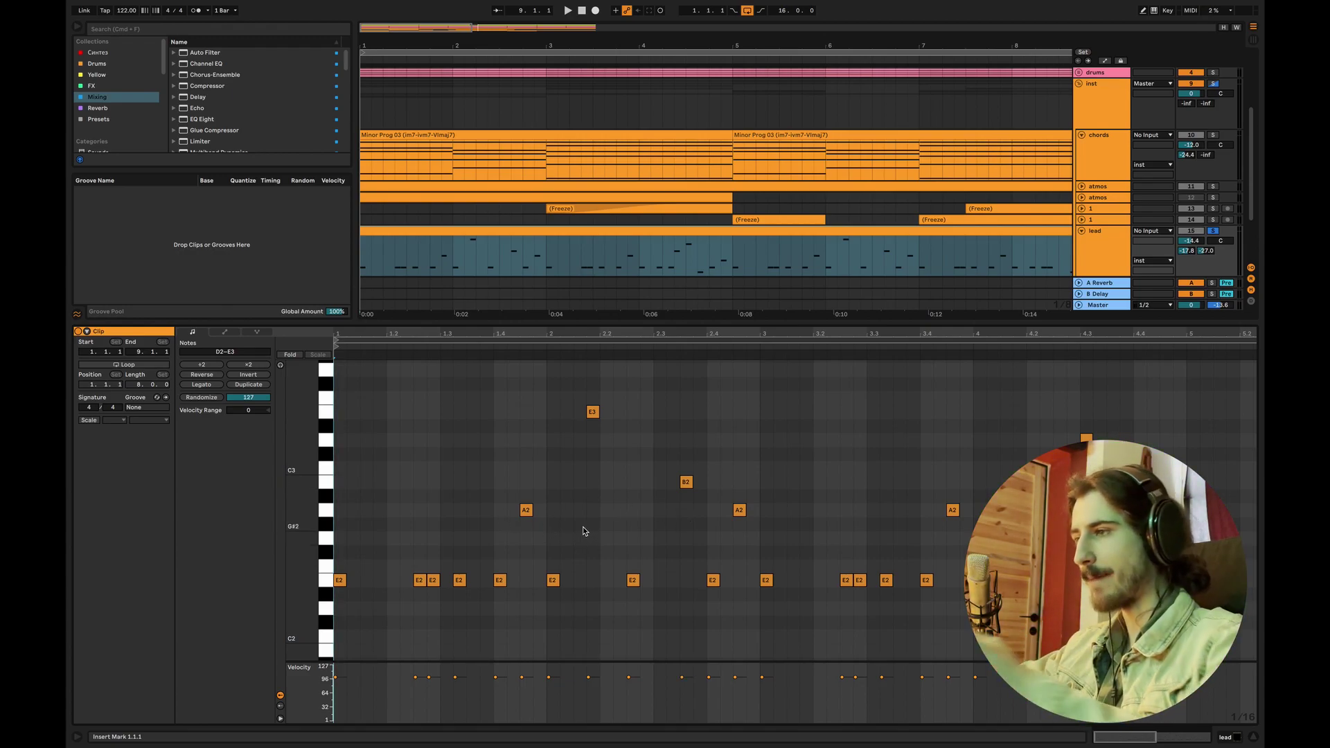
left_click(364, 261)
key("space")
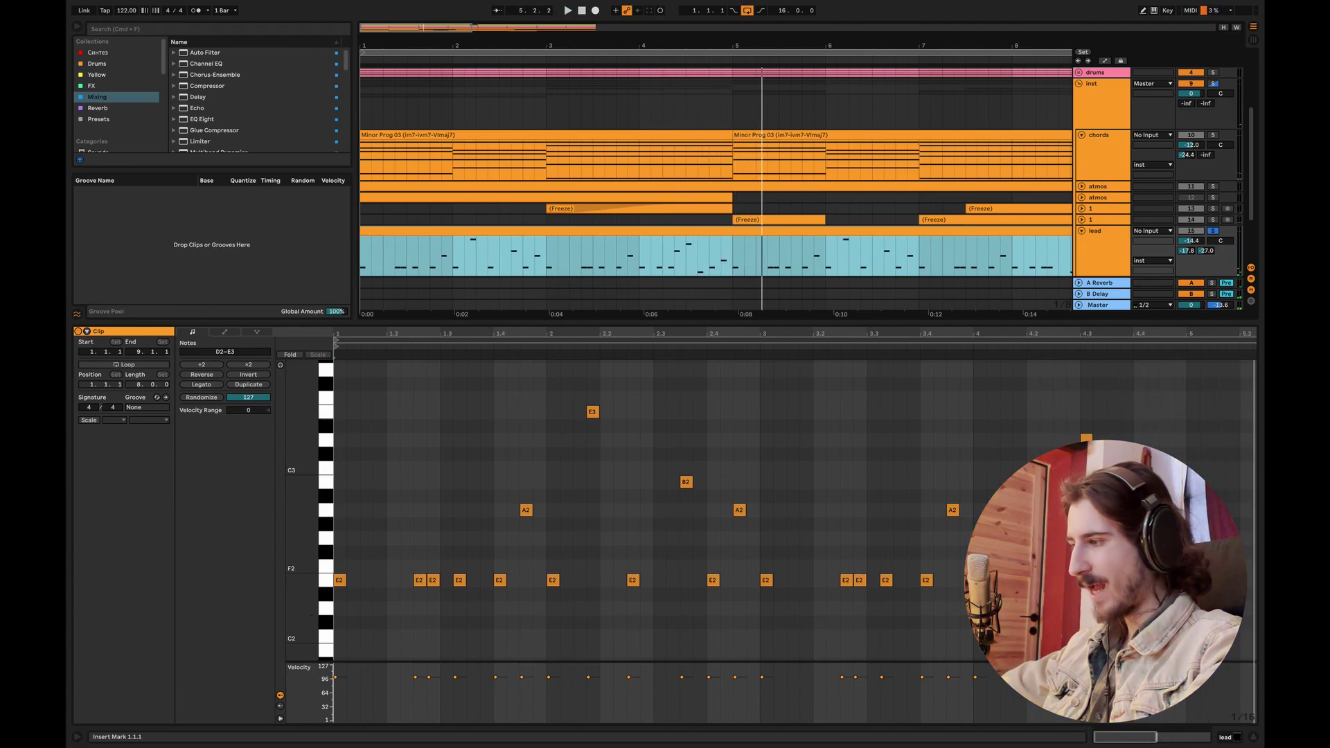
key("space")
left_click_drag(963, 586, 357, 572)
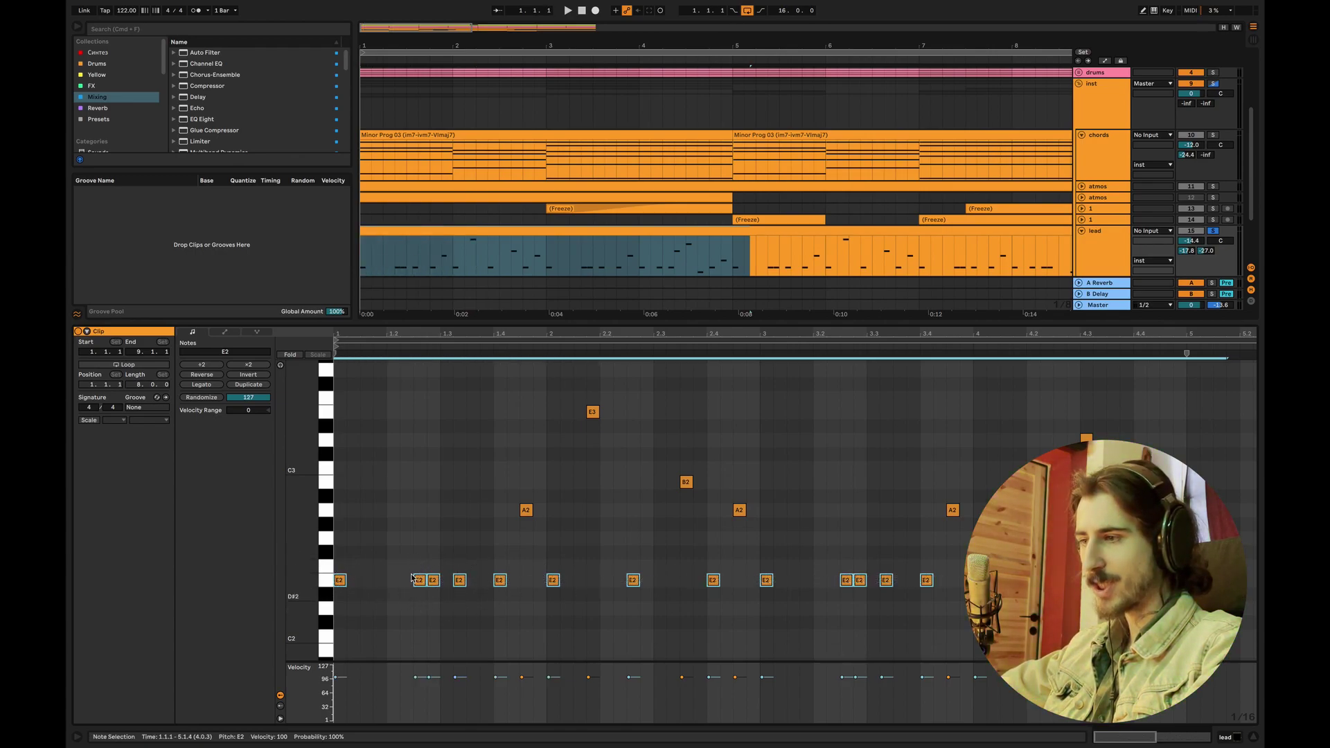
Step: Solo the chords track alongside the lead and play both together from the start with the chords clip open
left_click(1214, 134)
left_click(361, 169)
key("space")
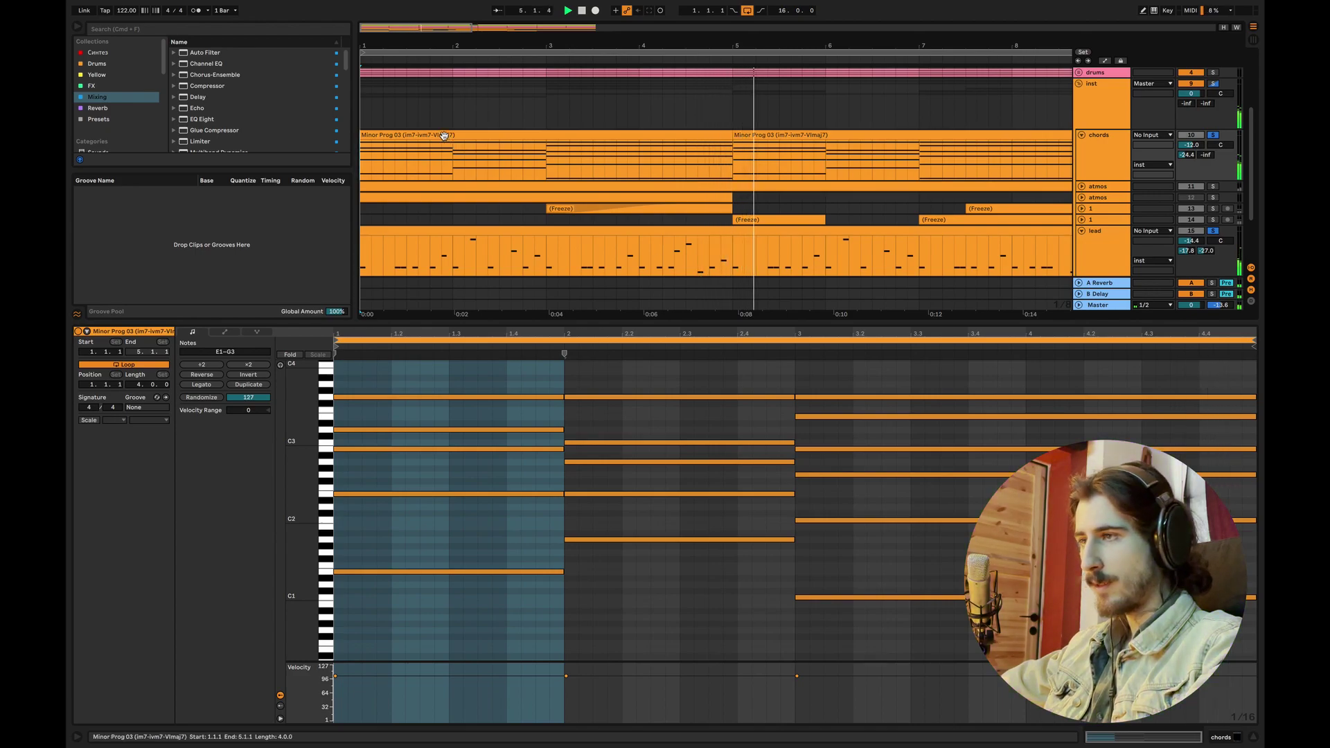
key("space")
Step: Examine the note names in the chords clip, selecting the second chord's E2 and the third chord's E3
left_click_drag(312, 449, 340, 449)
left_click_drag(308, 530, 308, 499)
left_click_drag(418, 463, 627, 521)
left_click_drag(511, 474, 636, 519)
left_click_drag(386, 464, 420, 542)
left_click_drag(424, 476, 464, 547)
left_click(612, 496)
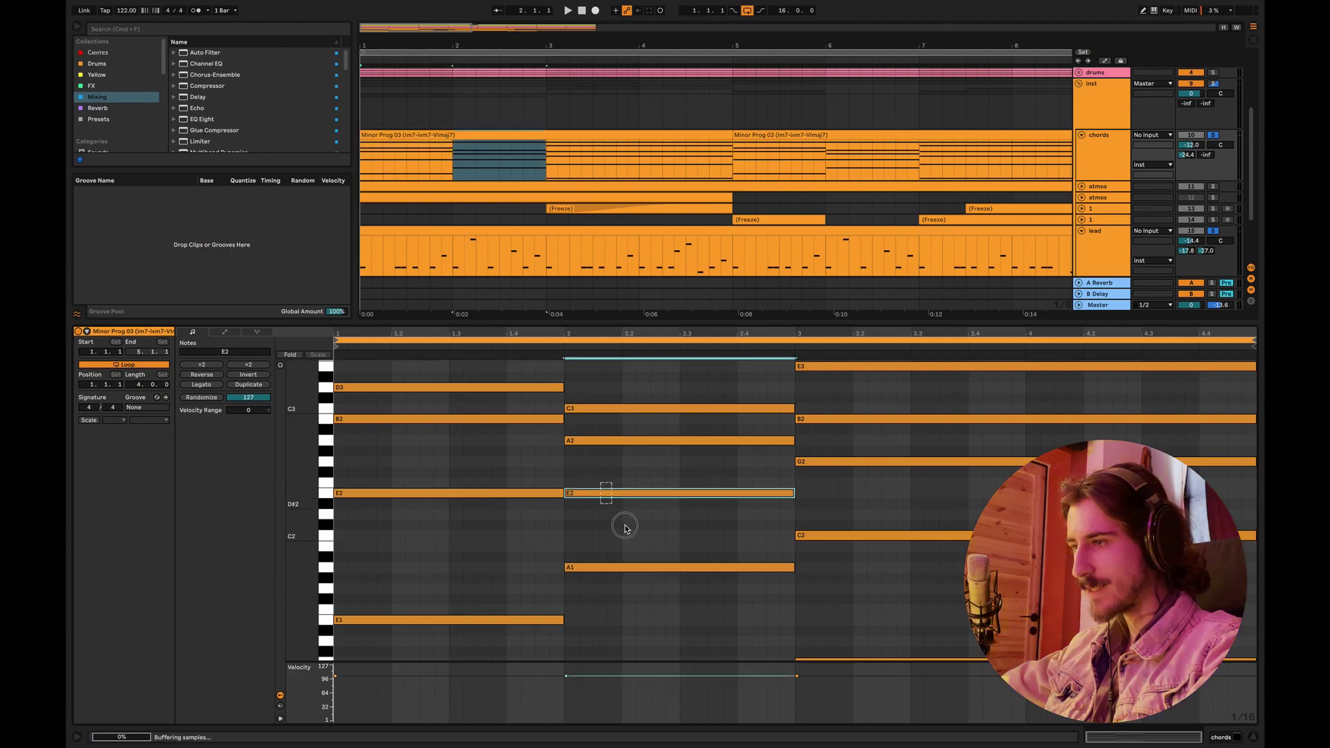
left_click_drag(846, 388, 841, 348)
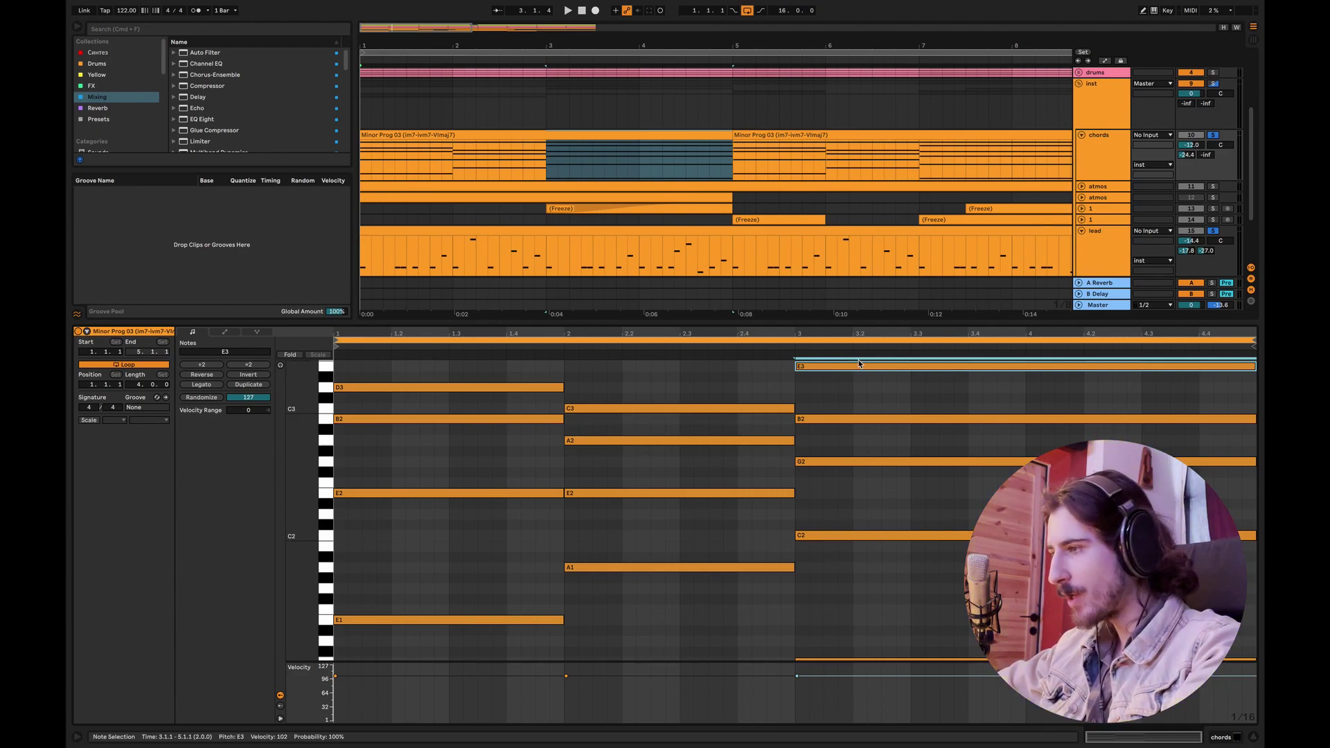
Step: Try the progression without the second chord's E2 and the third chord's E3, and undo both note deletions
double_click(859, 368)
double_click(671, 494)
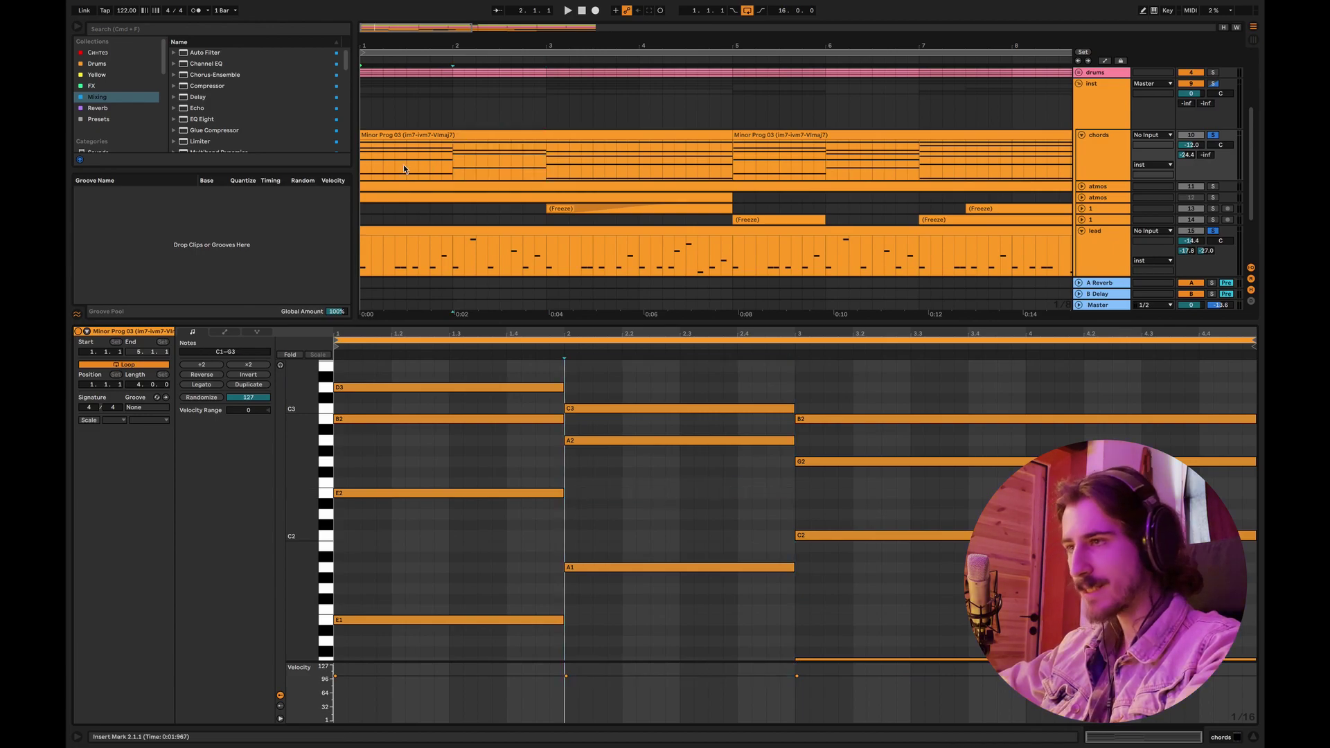
key("space")
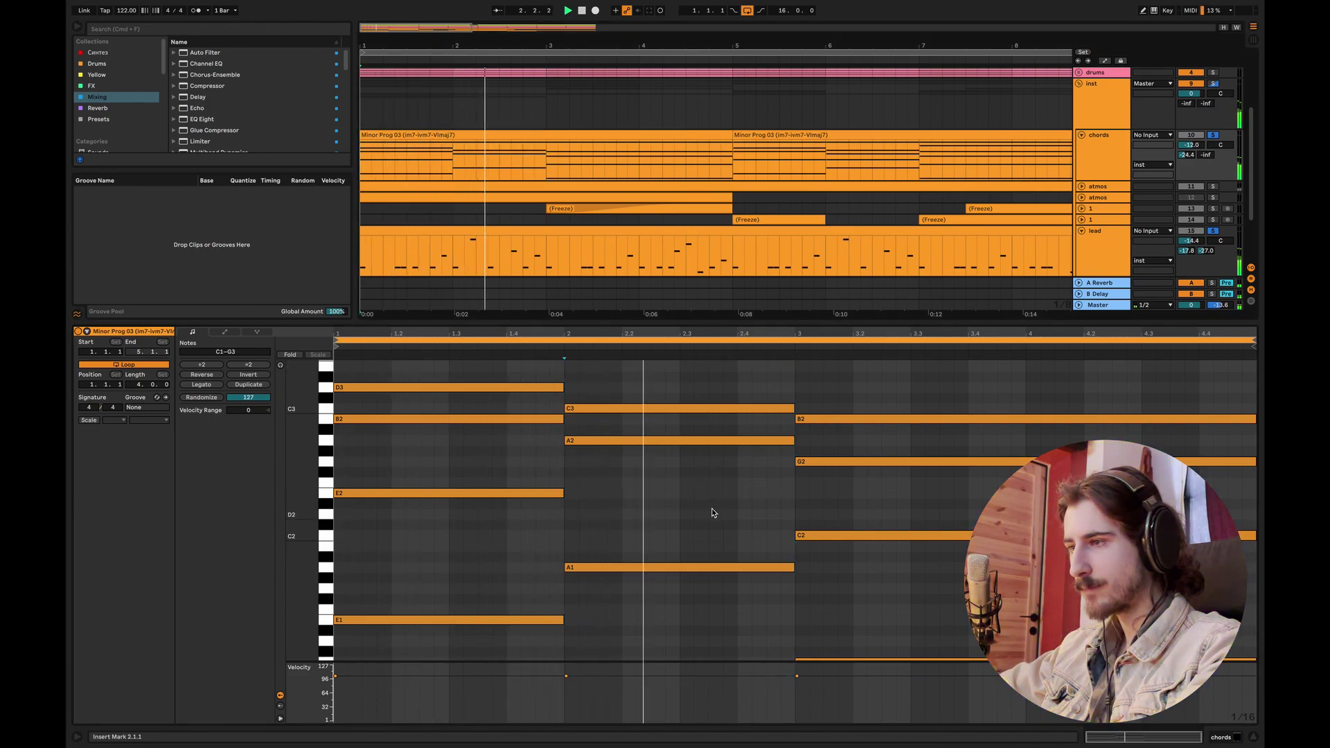
left_click_drag(325, 513, 367, 401)
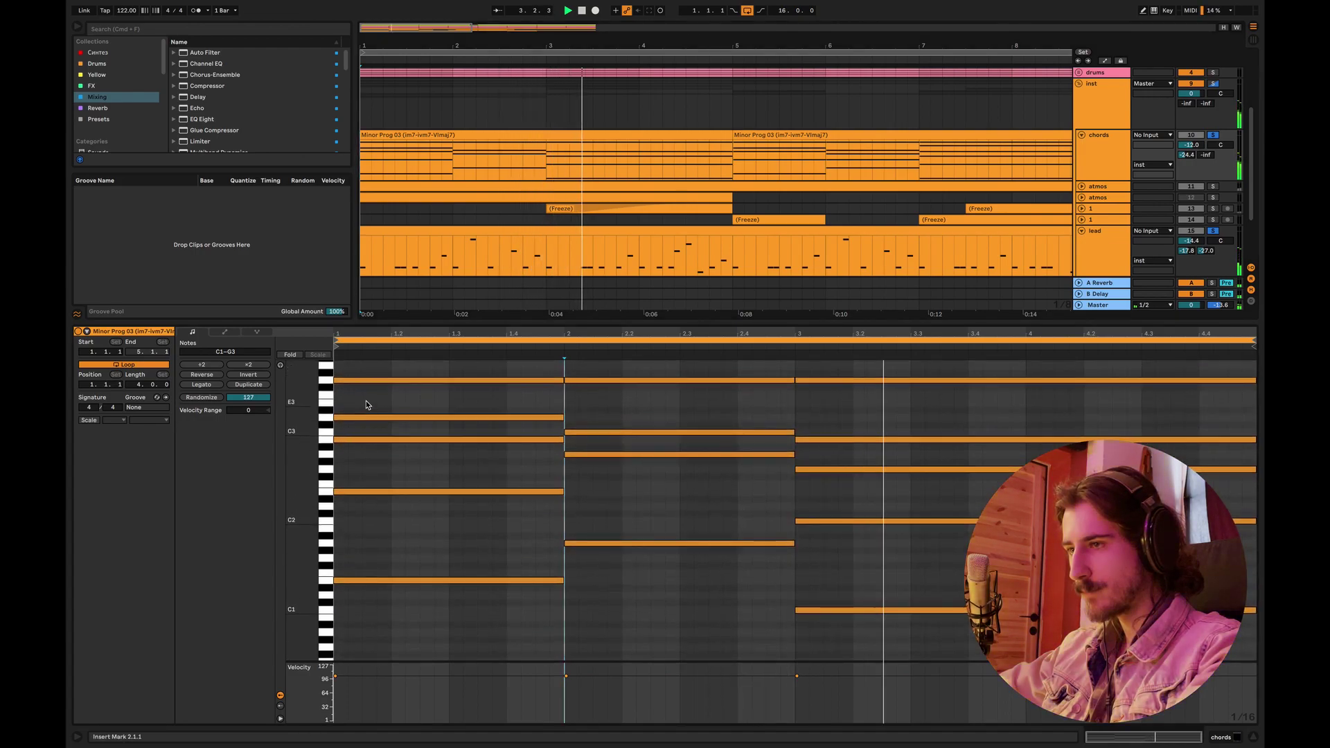
key("space")
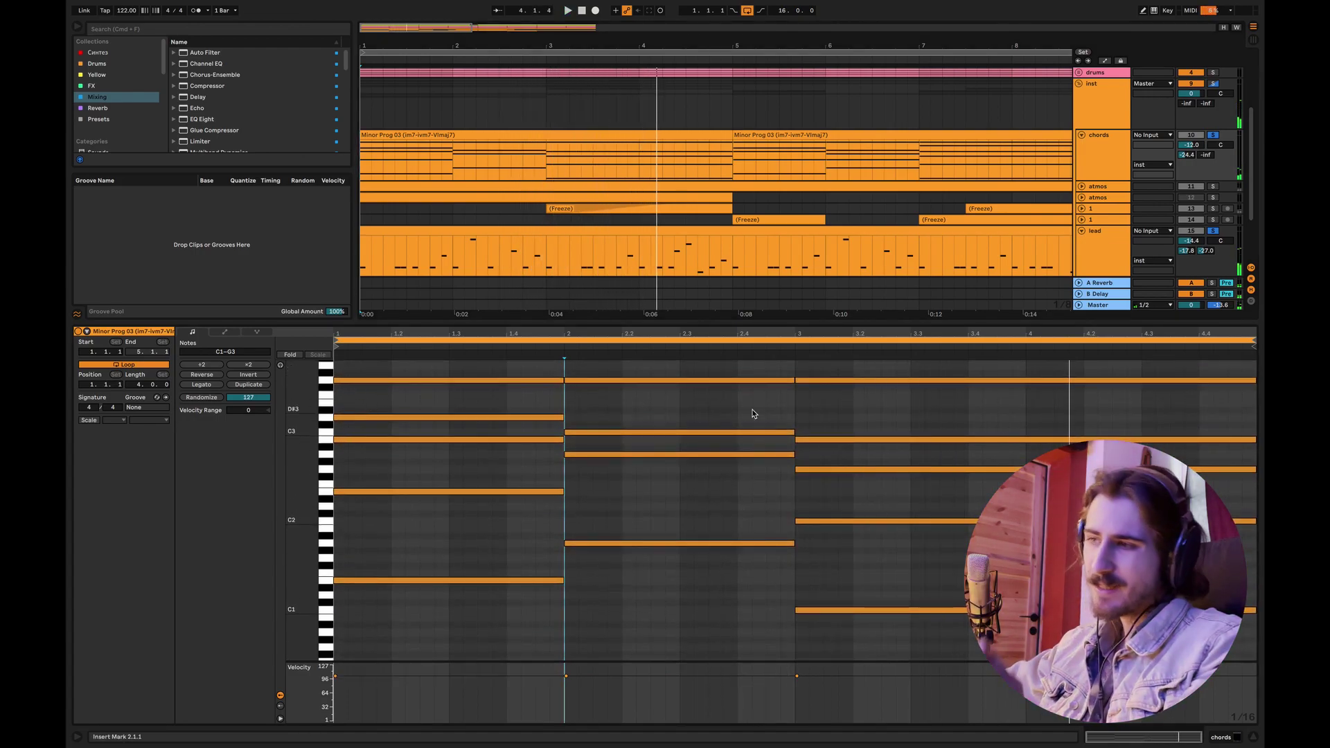
key("alt+Right")
key("alt+Right")
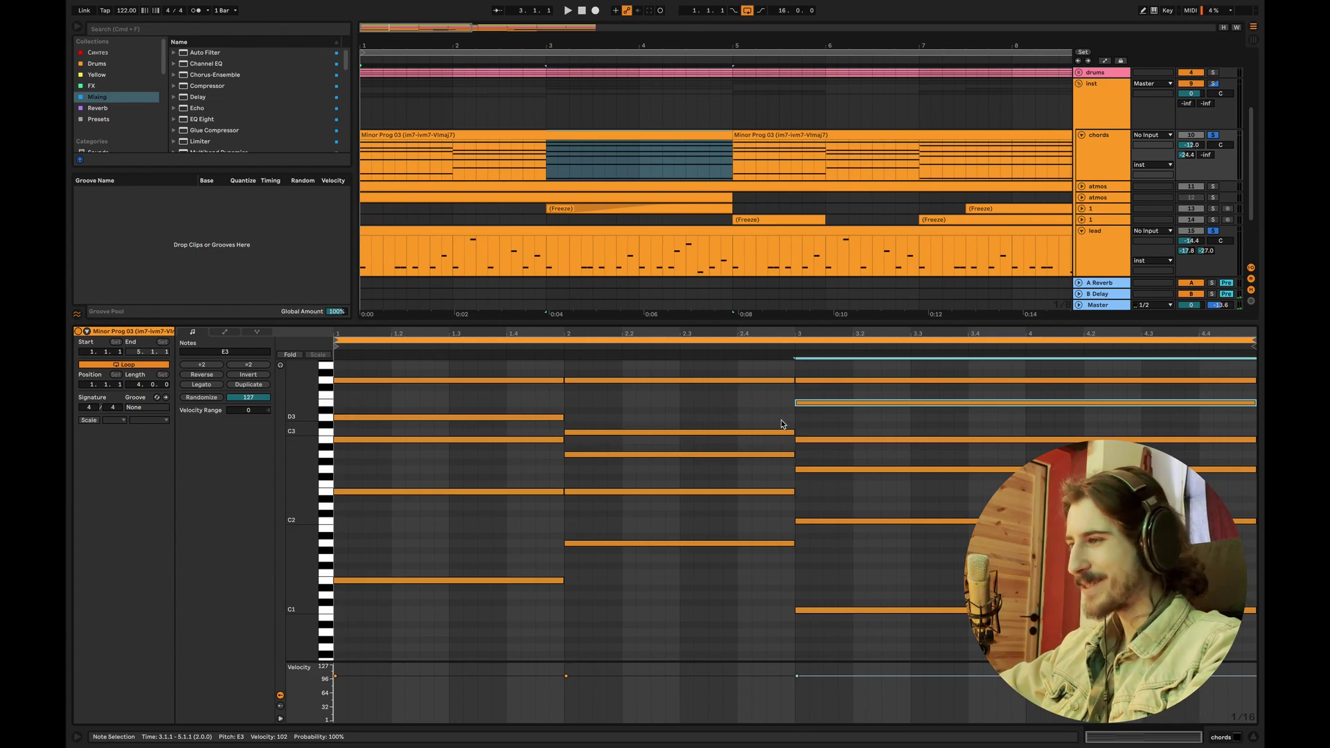
Step: Solo the kick track in the low group and open the first lead clip in the piano roll
left_click(1251, 739)
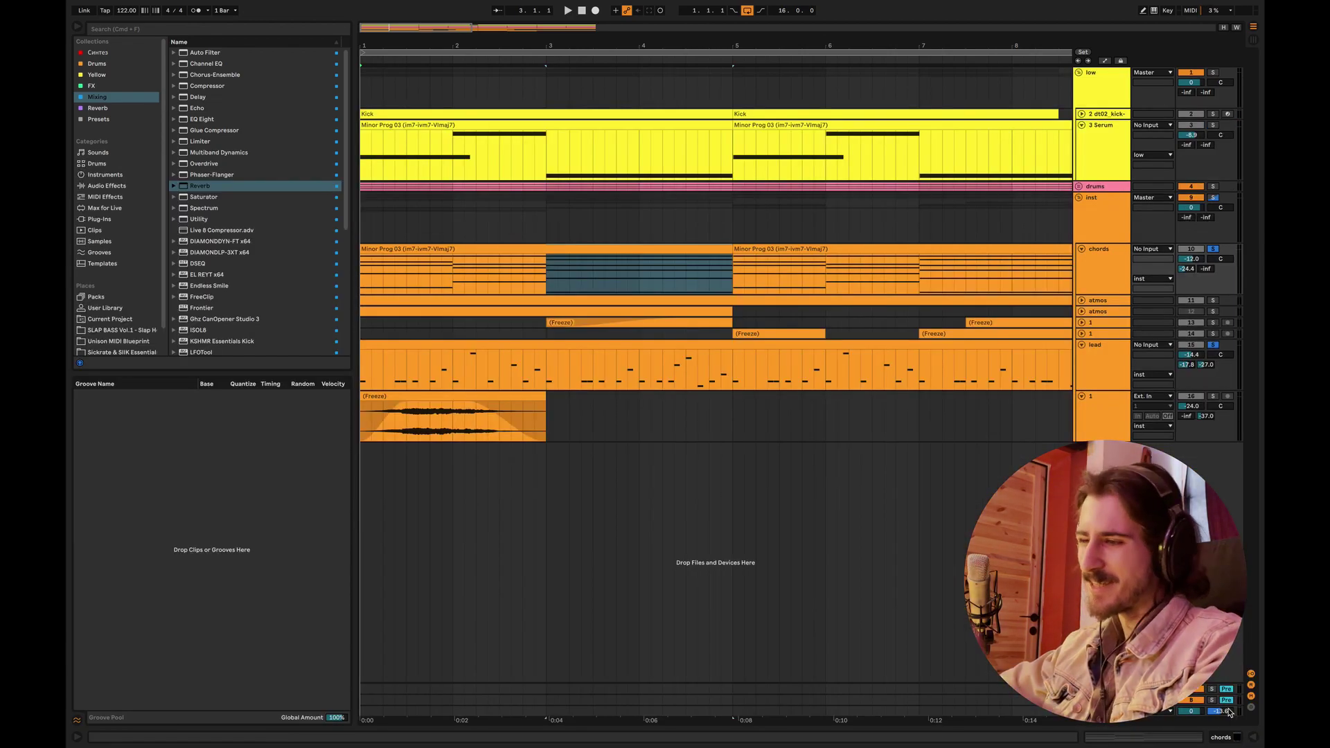
left_click_drag(383, 30, 421, 264)
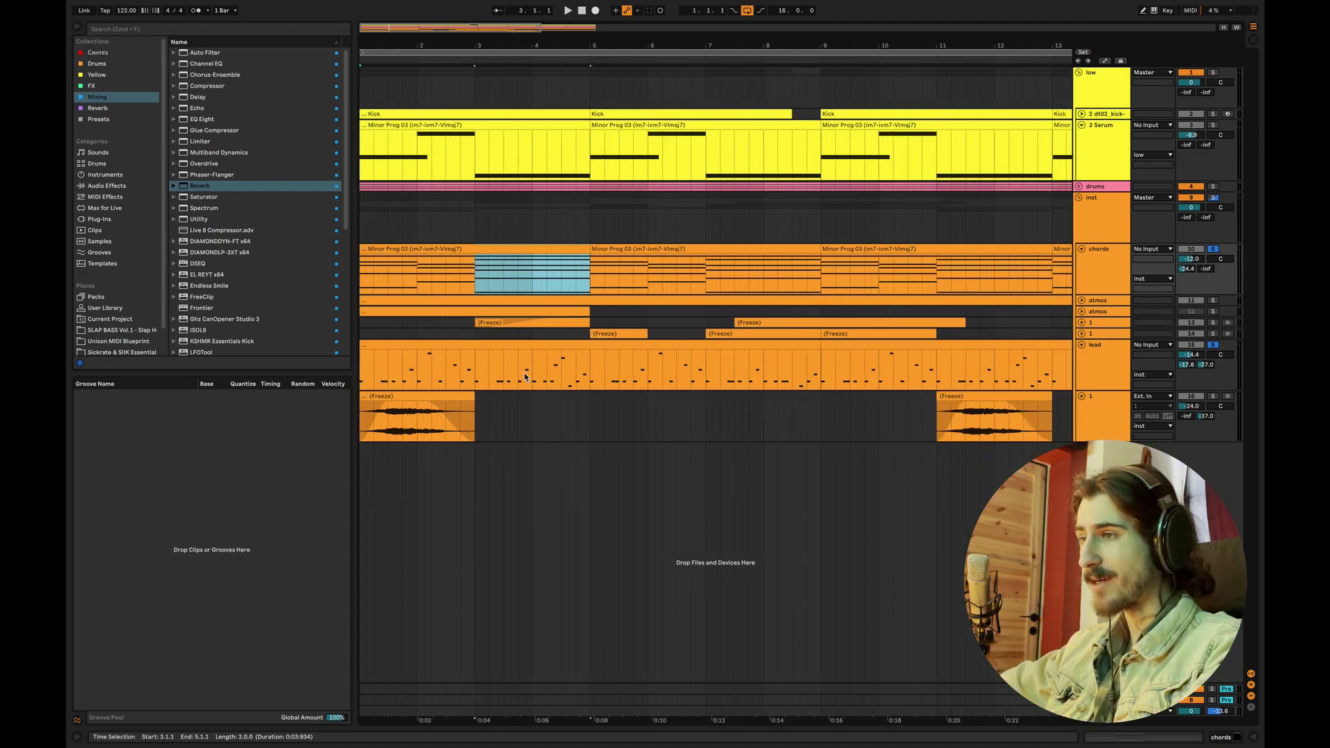
left_click(1214, 115)
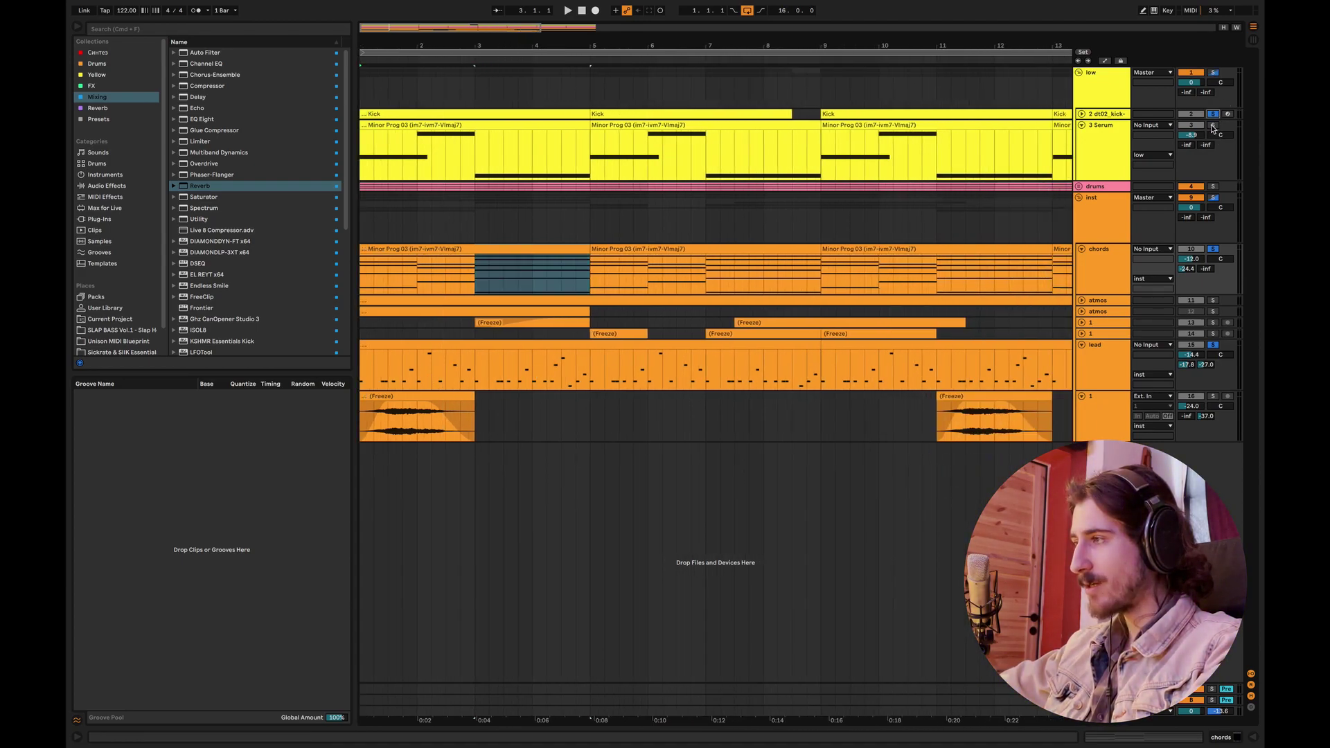
left_click(563, 342)
double_click(563, 342)
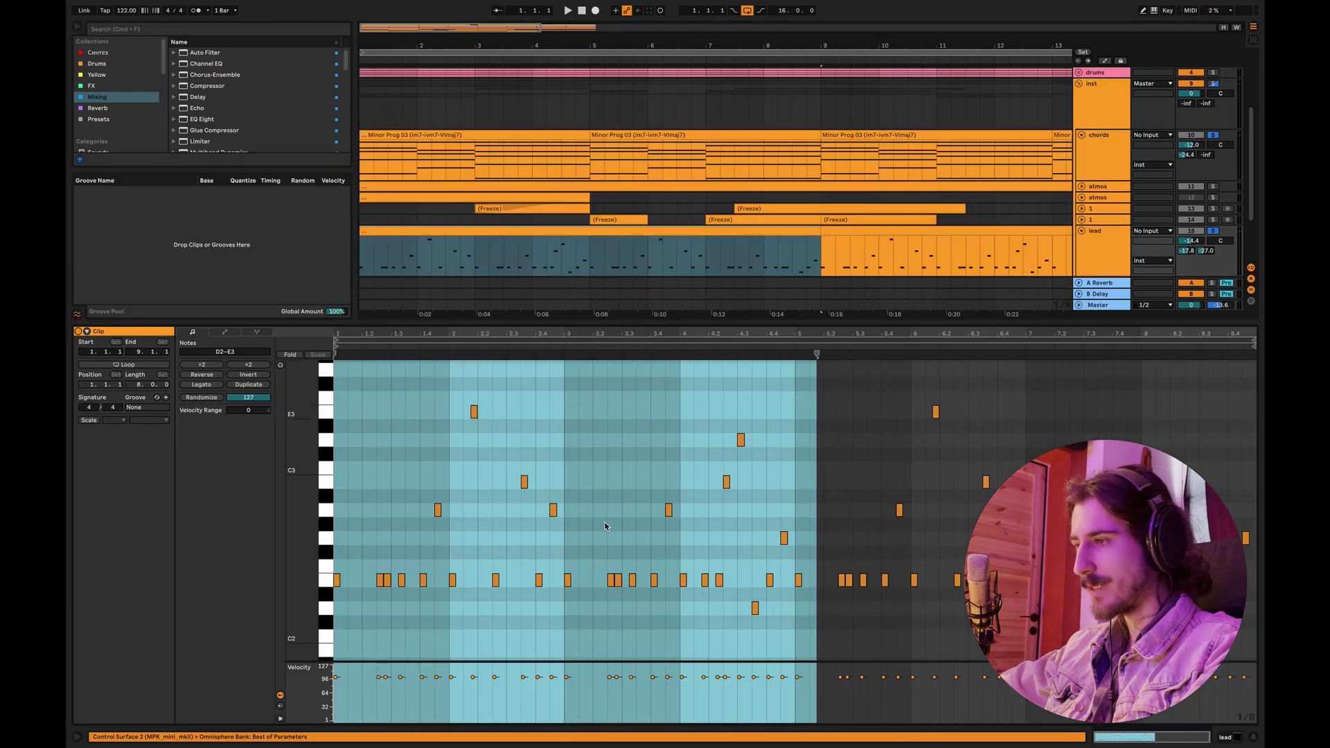
Step: Duplicate the eight-bar lead clip in the arrangement, placing the copy from bar 9 to bar 17
left_click(1251, 739)
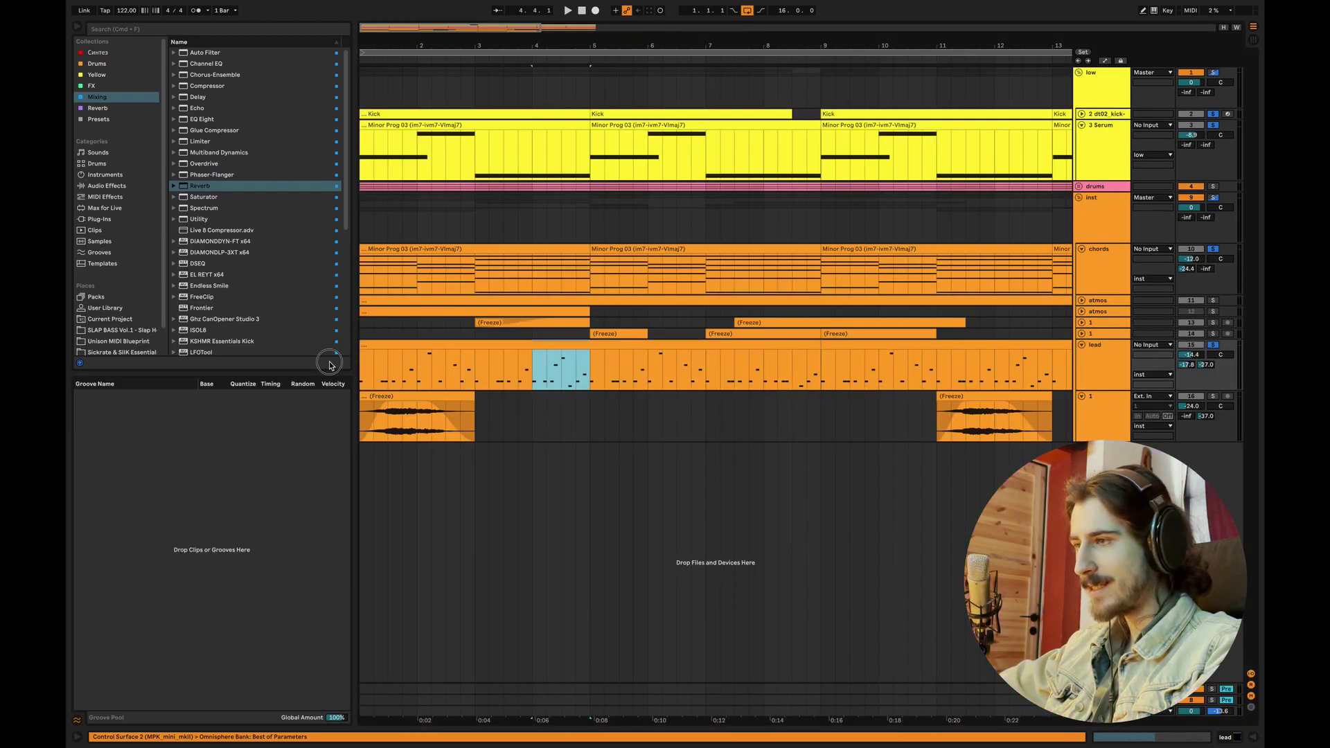
left_click_drag(579, 368, 259, 356)
left_click(738, 357)
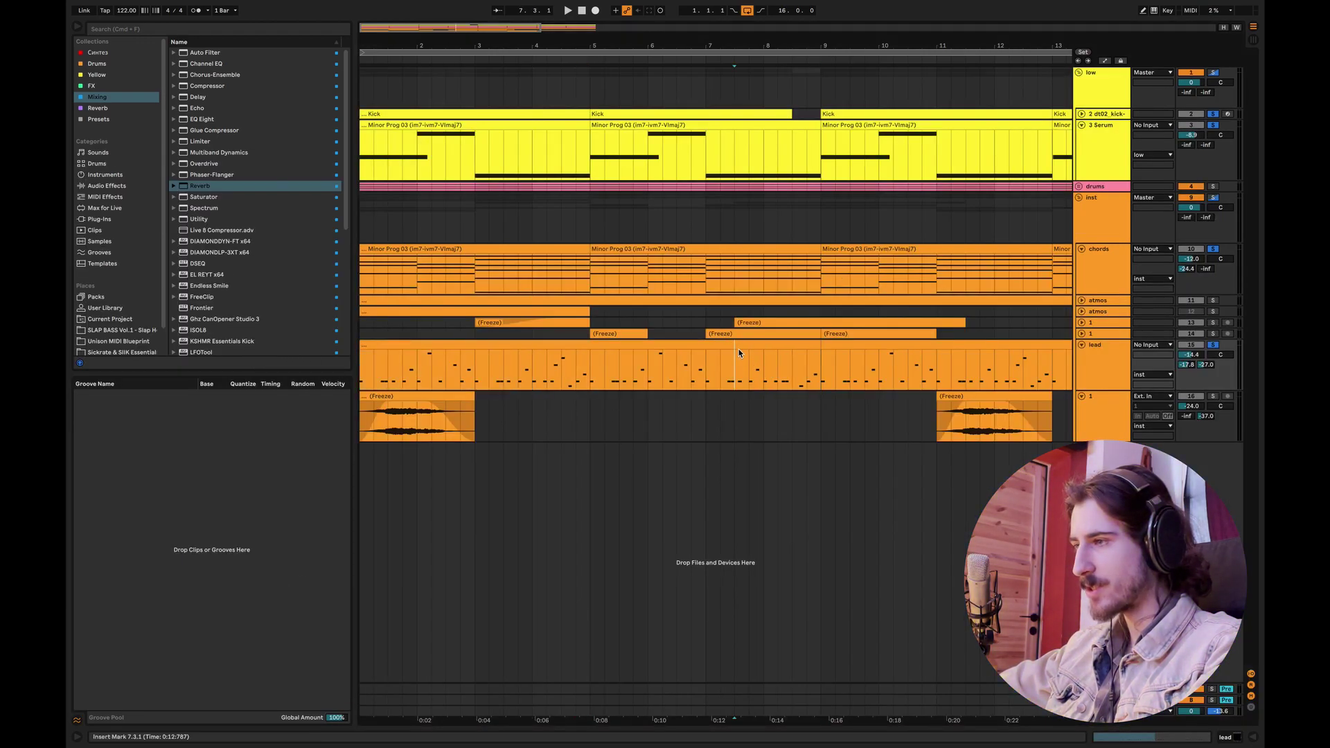
left_click(738, 345)
key("ctrl+d")
left_click_drag(567, 29, 478, 29)
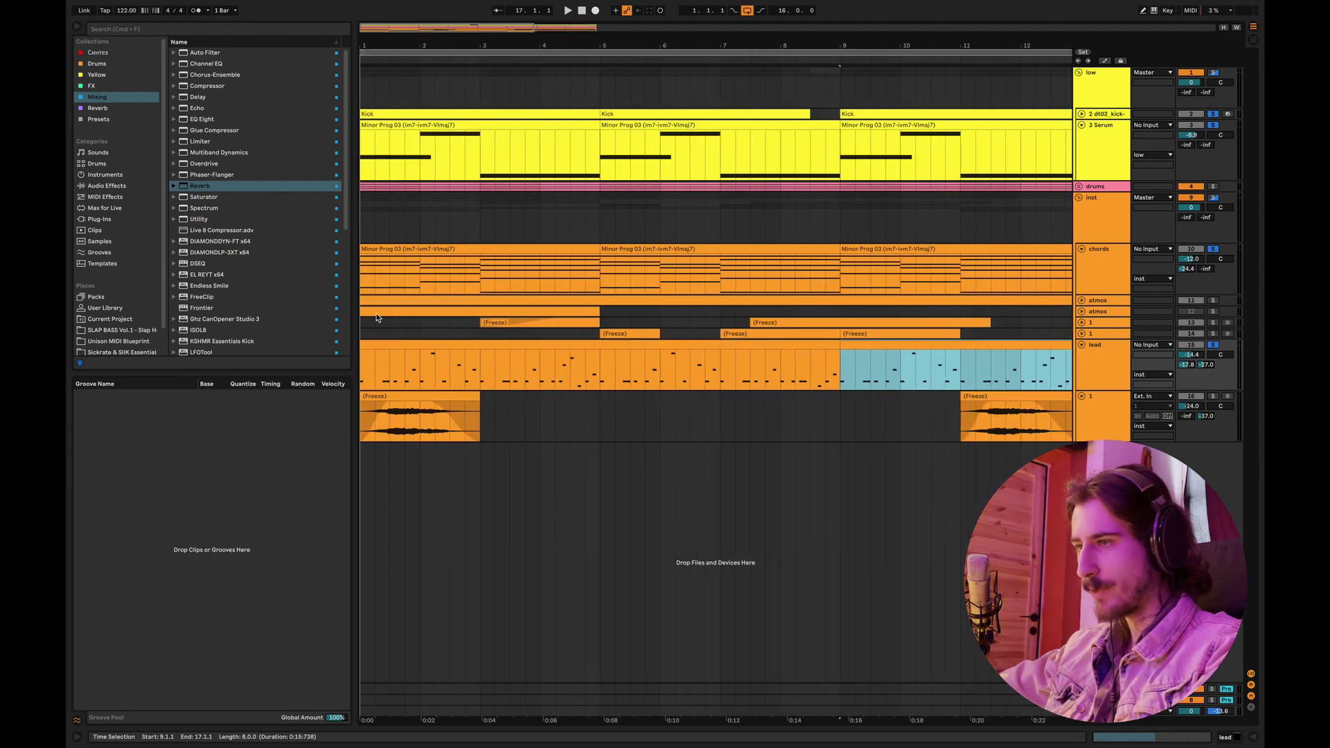
Step: Split the first lead clip at bar 5 and delete all notes in the resulting four-bar clip
double_click(451, 349)
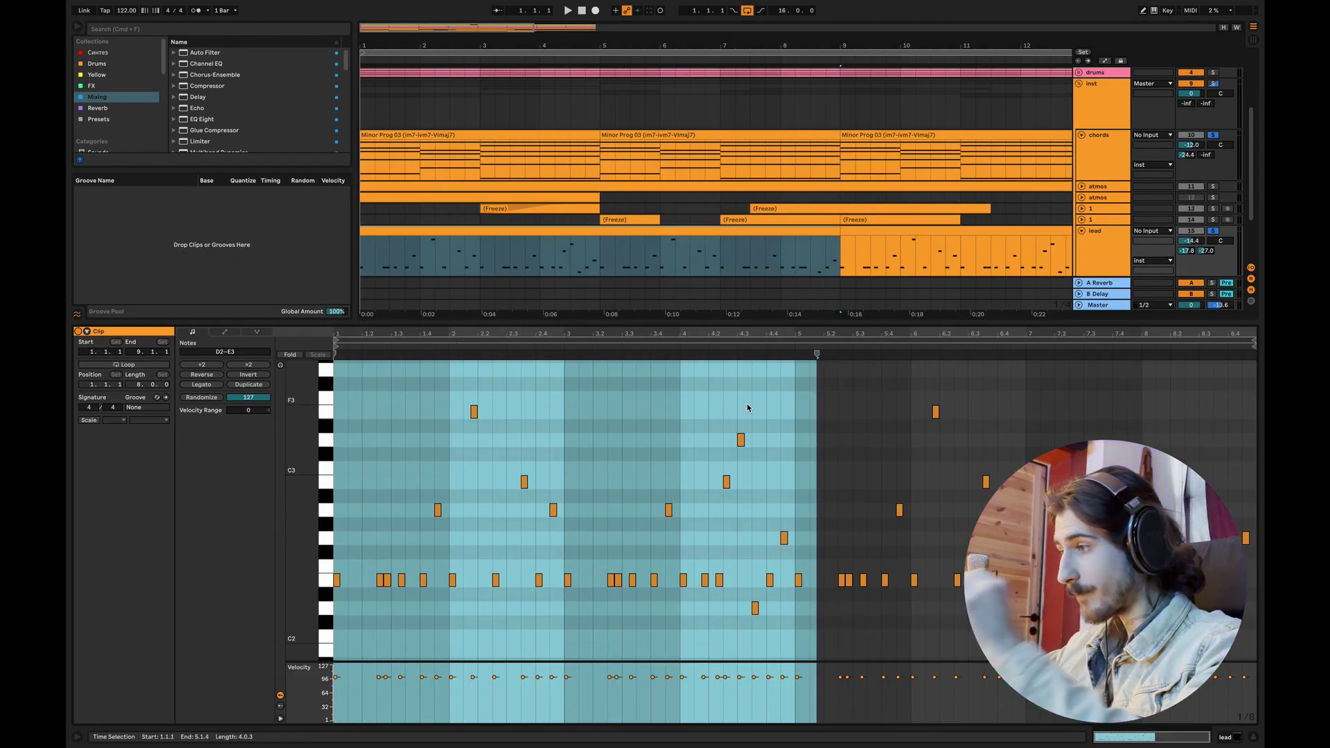
left_click(607, 257, "shift")
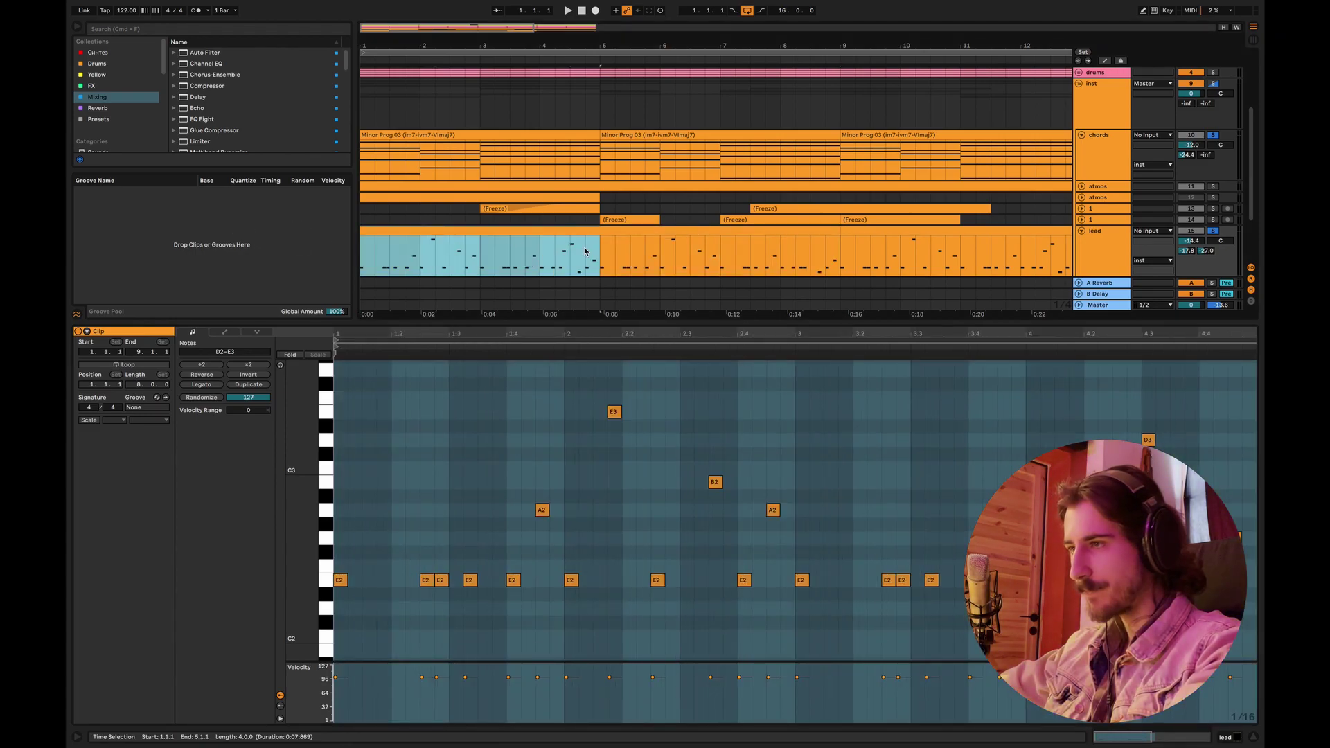
key("super+e")
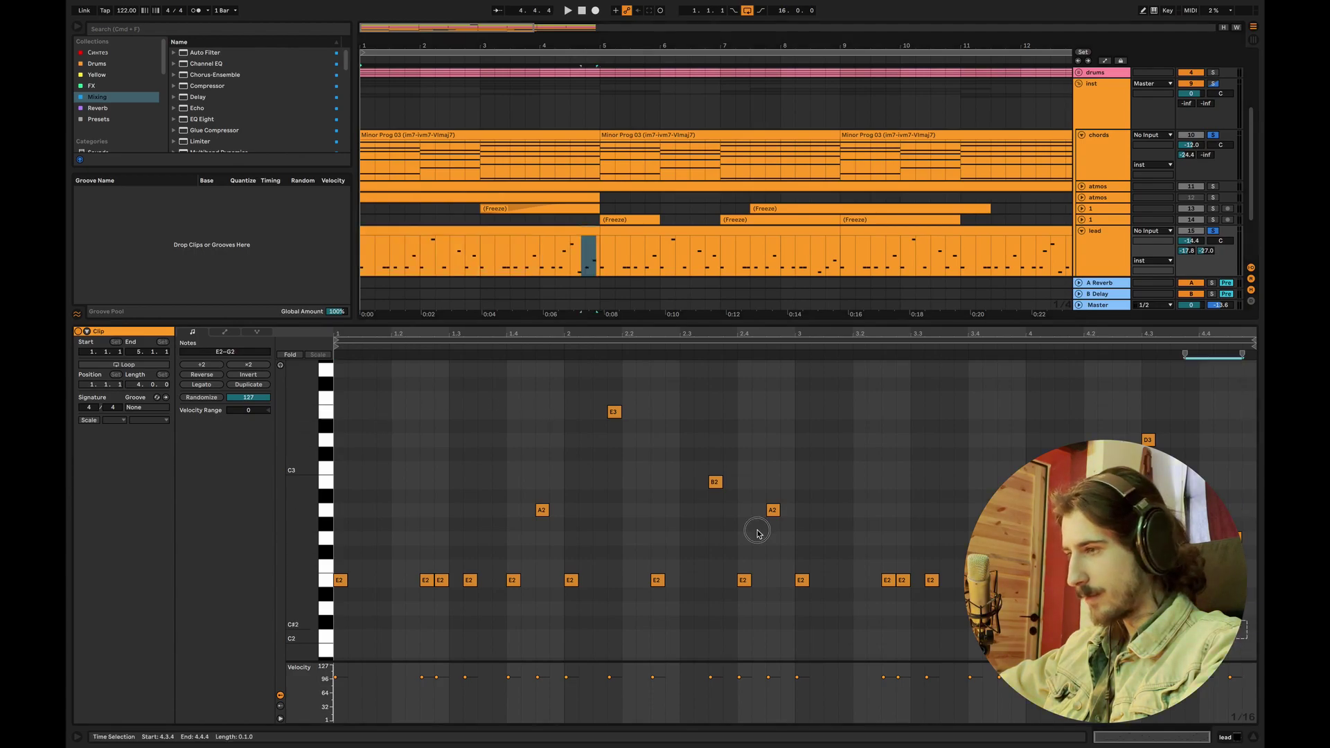
key("super+a")
key("BackSpace")
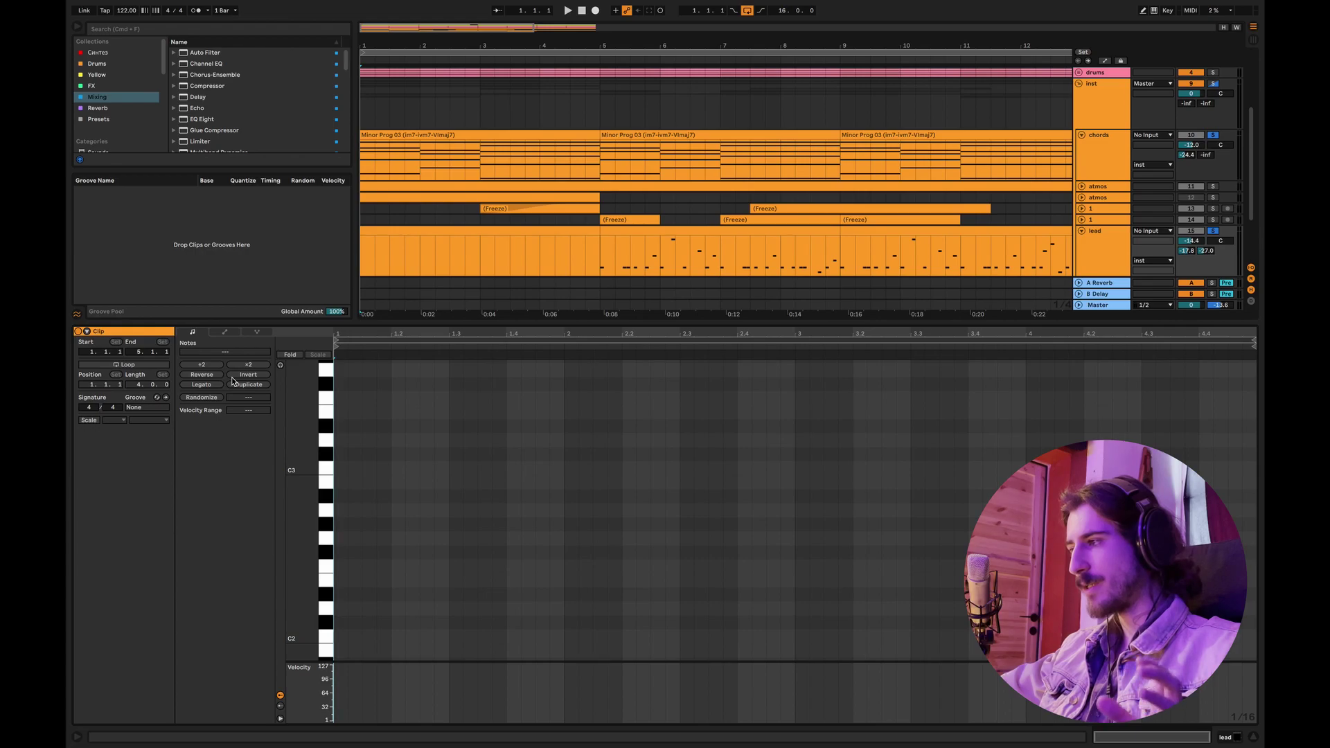
Step: Enter E2 sixteenth notes at 1.1.1, 1.2.3 and 1.4.1 in the emptied lead clip, playing it alongside the chords
double_click(340, 581)
double_click(397, 582)
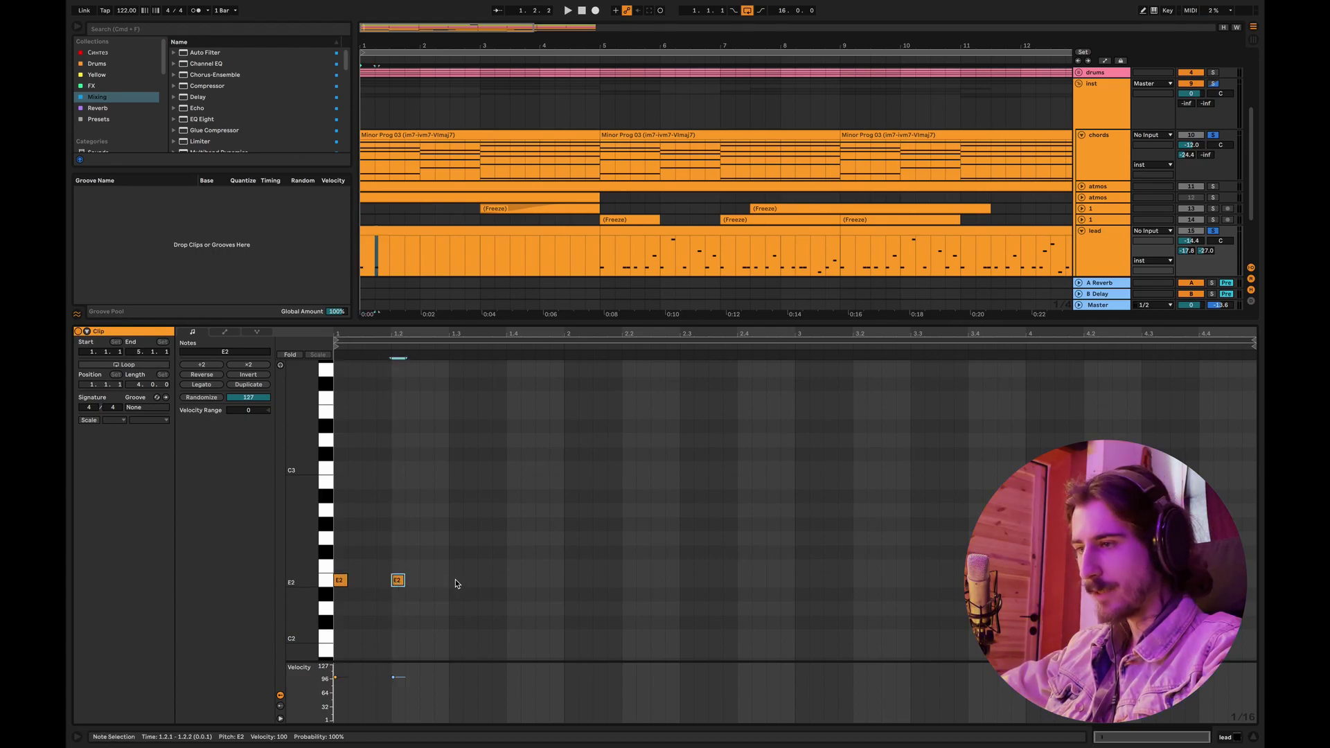
left_click_drag(370, 27, 439, 47)
left_click(1255, 737)
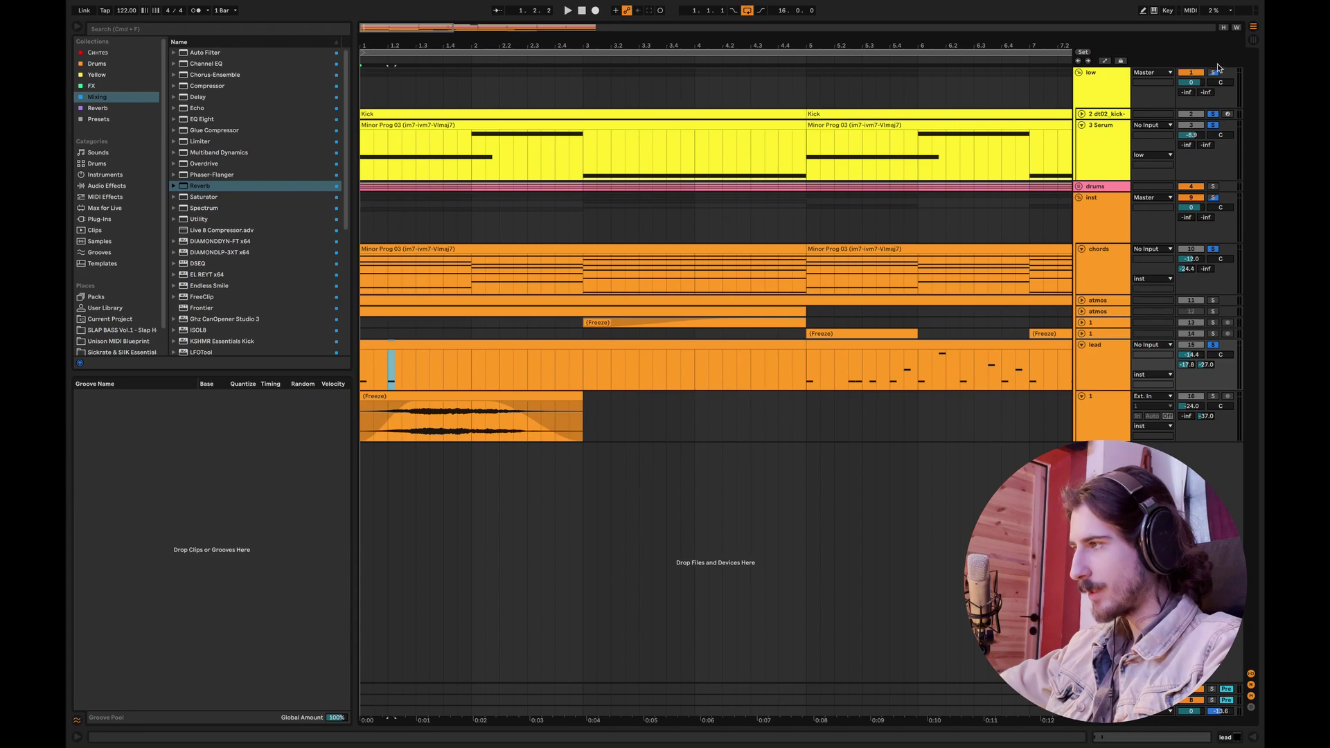
double_click(403, 344)
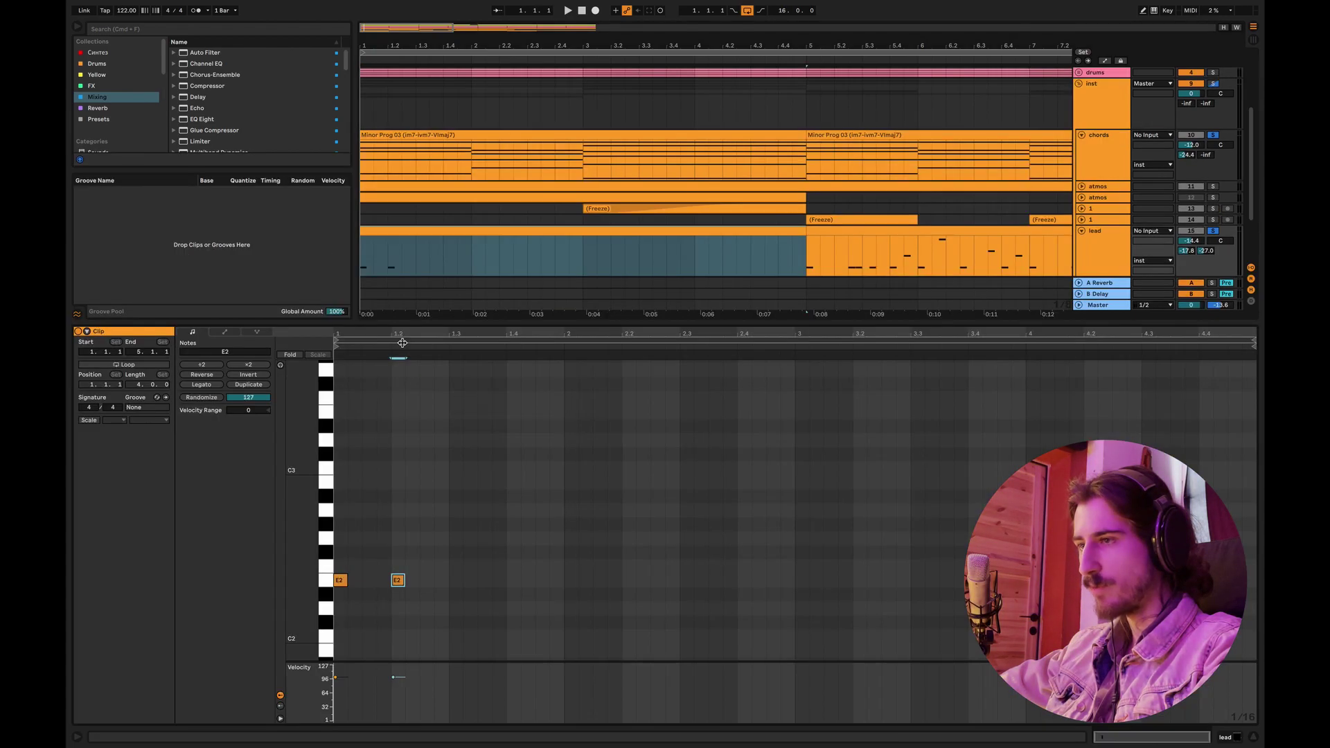
key("space")
left_click_drag(400, 581, 427, 581)
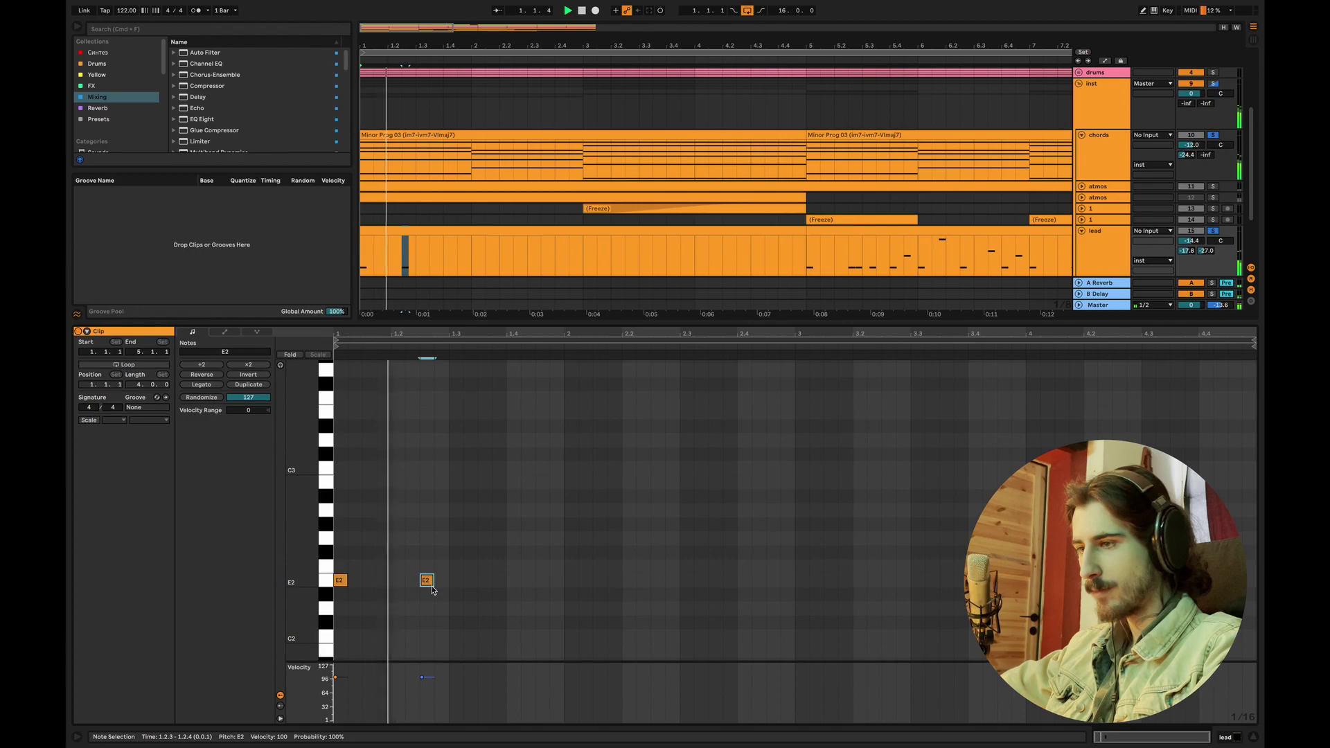
double_click(498, 581)
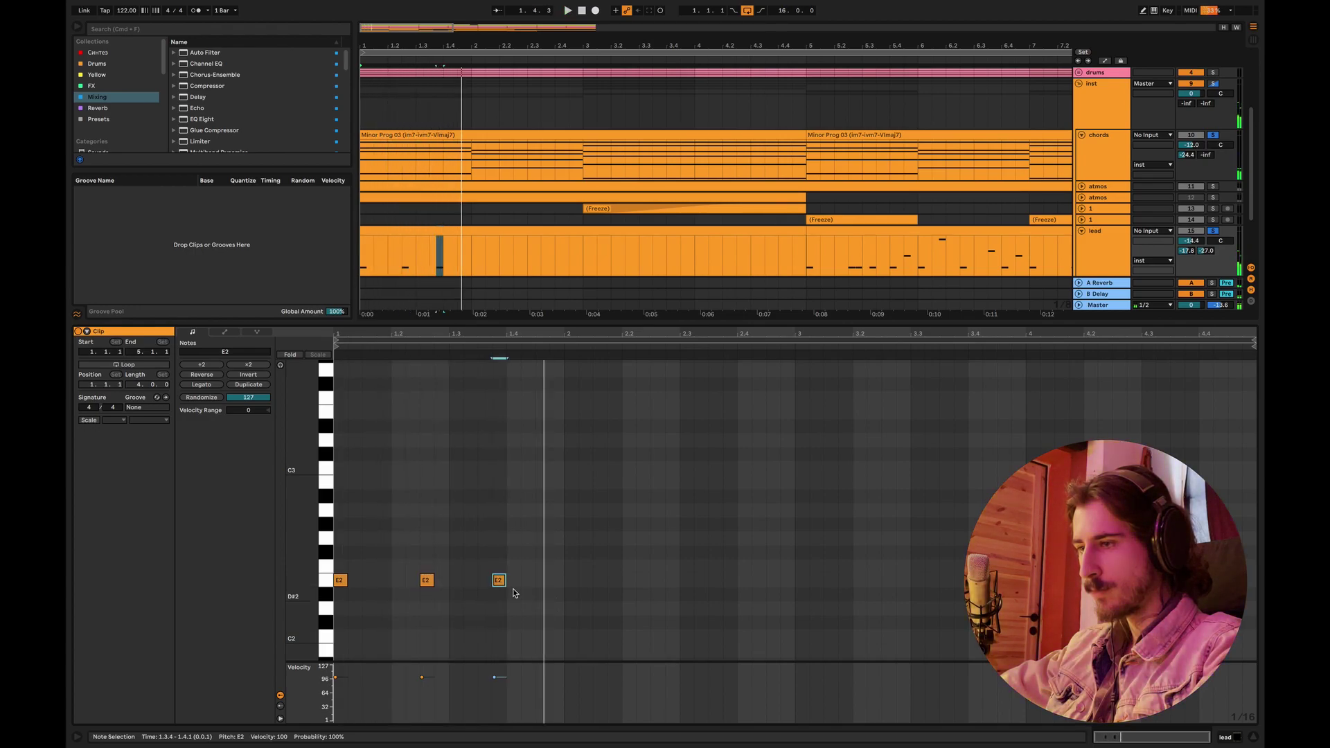
key("Right")
left_click(570, 596)
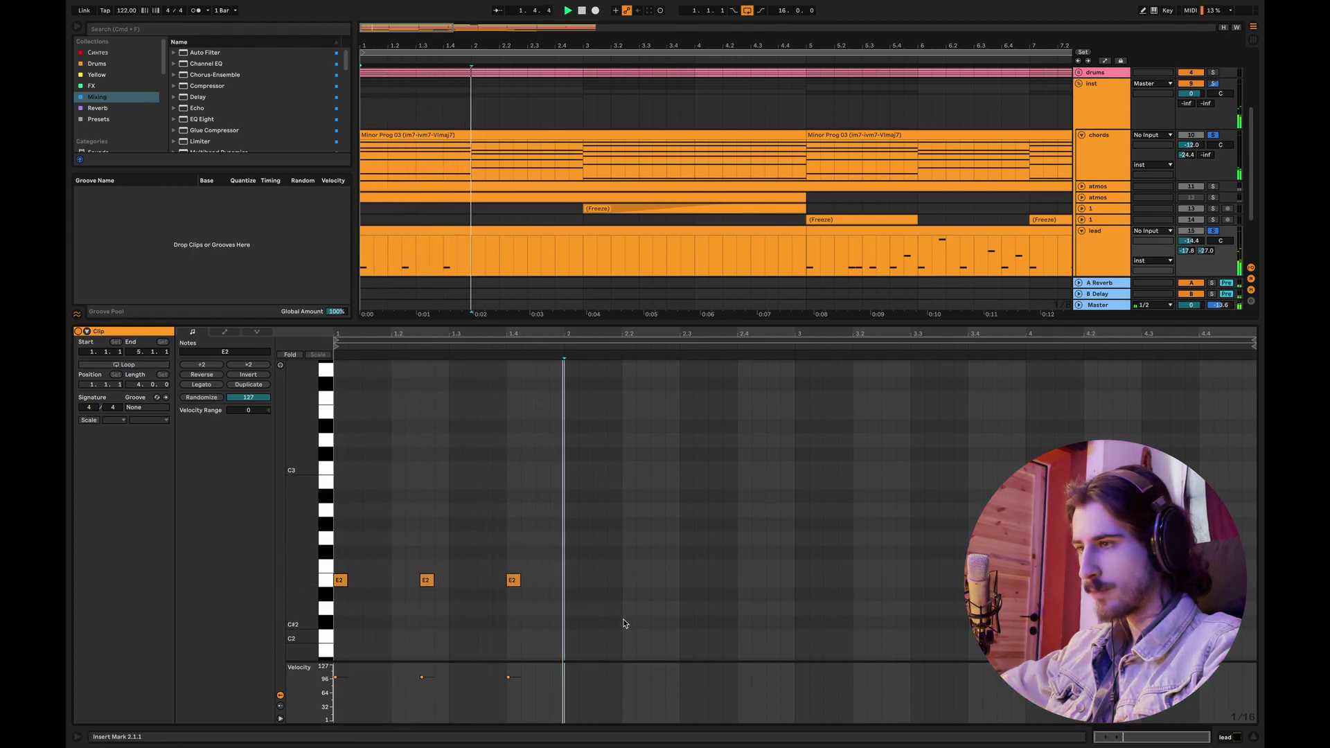
Step: Duplicate the first bar's E2 rhythm across the four-bar lead clip and play it from the start
left_click_drag(562, 589, 334, 574)
key("ctrl+d")
key("ctrl+d")
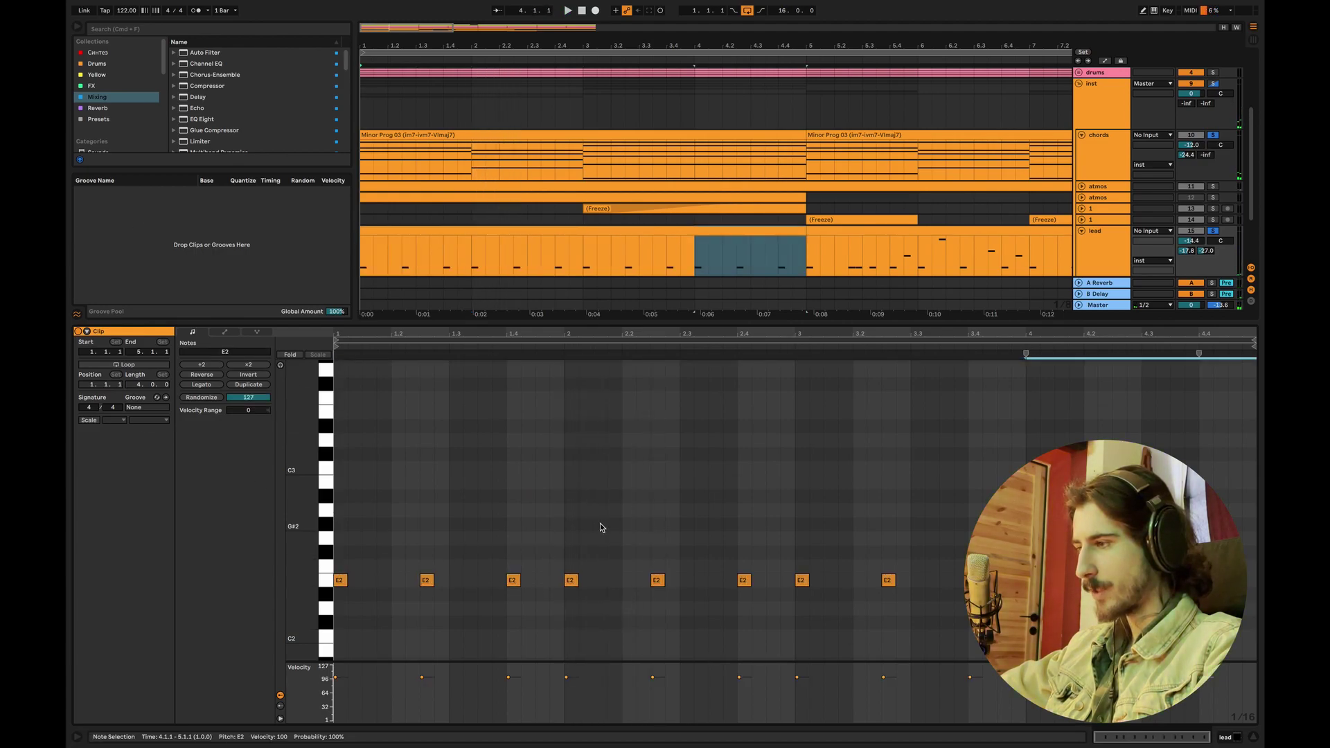
key("space")
left_click(650, 529)
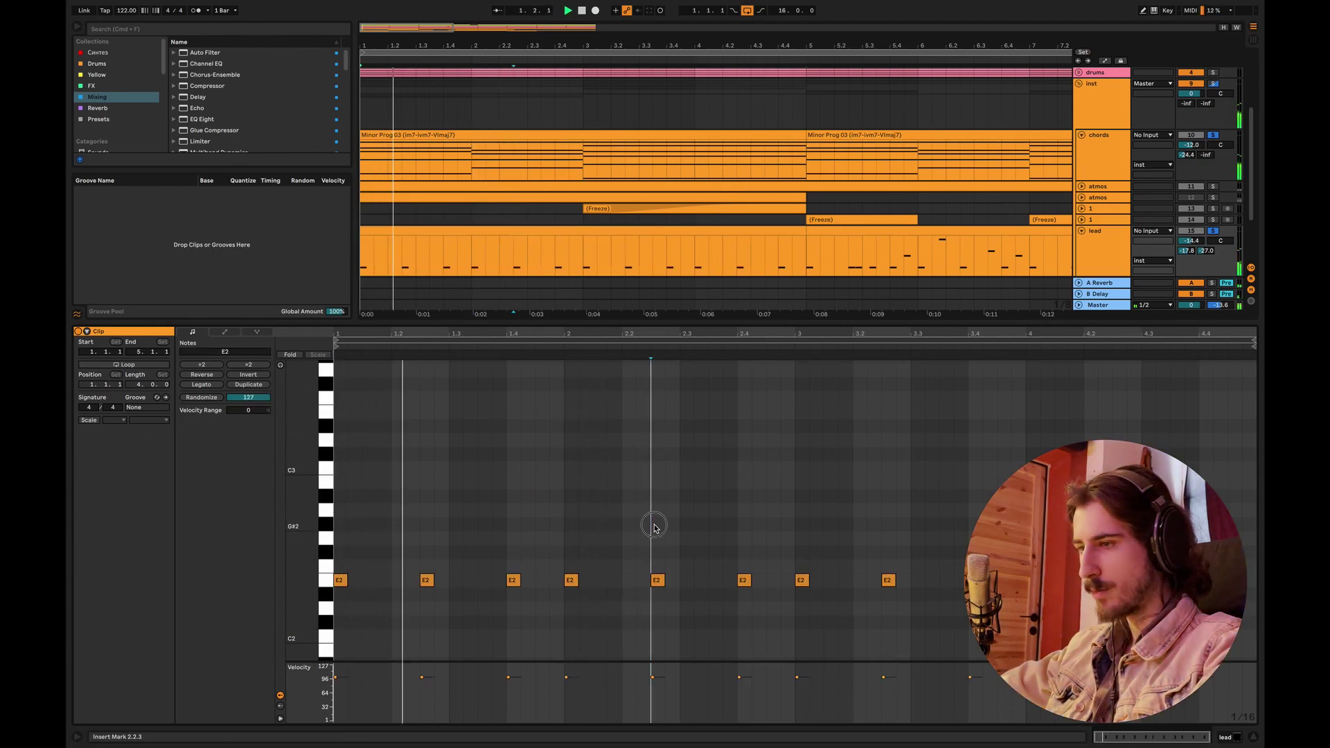
left_click(797, 525)
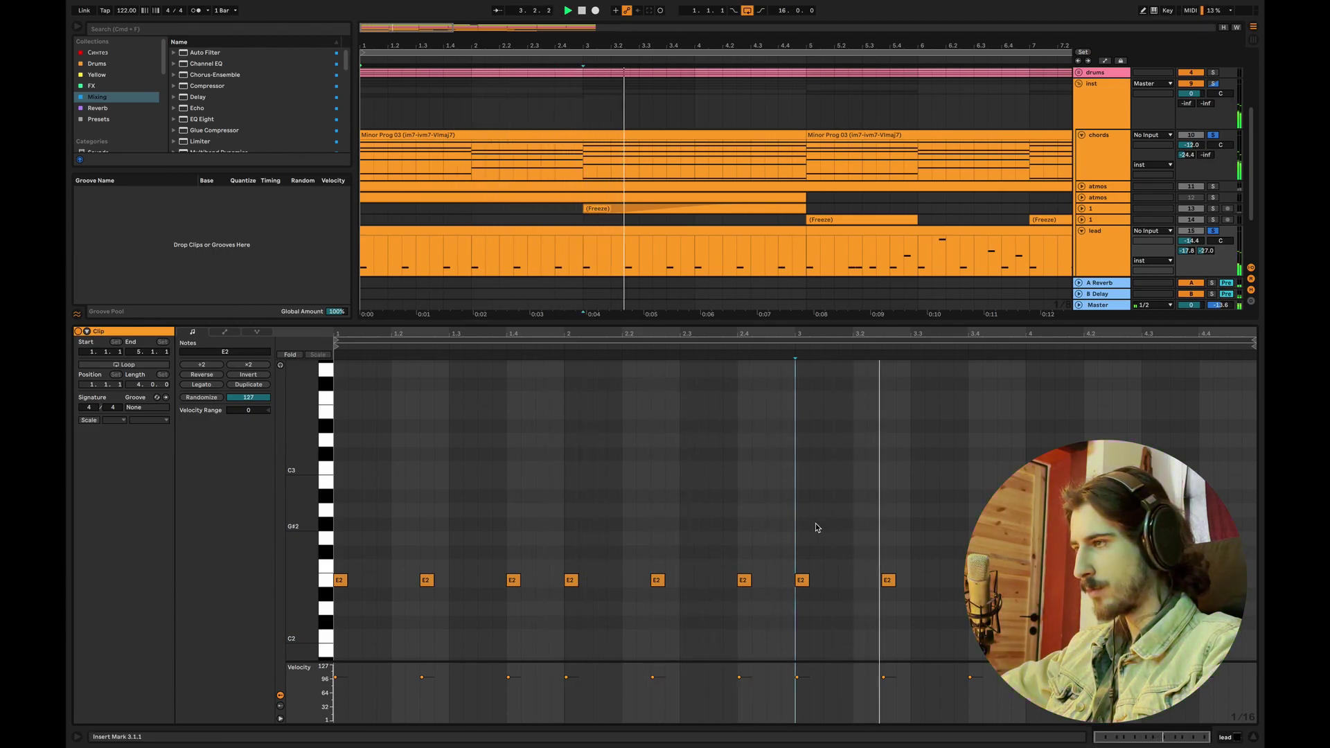
Step: Loop the first four bars of the arrangement and reopen the first lead clip in the piano roll
left_click_drag(806, 274, 273, 275)
key("super+l")
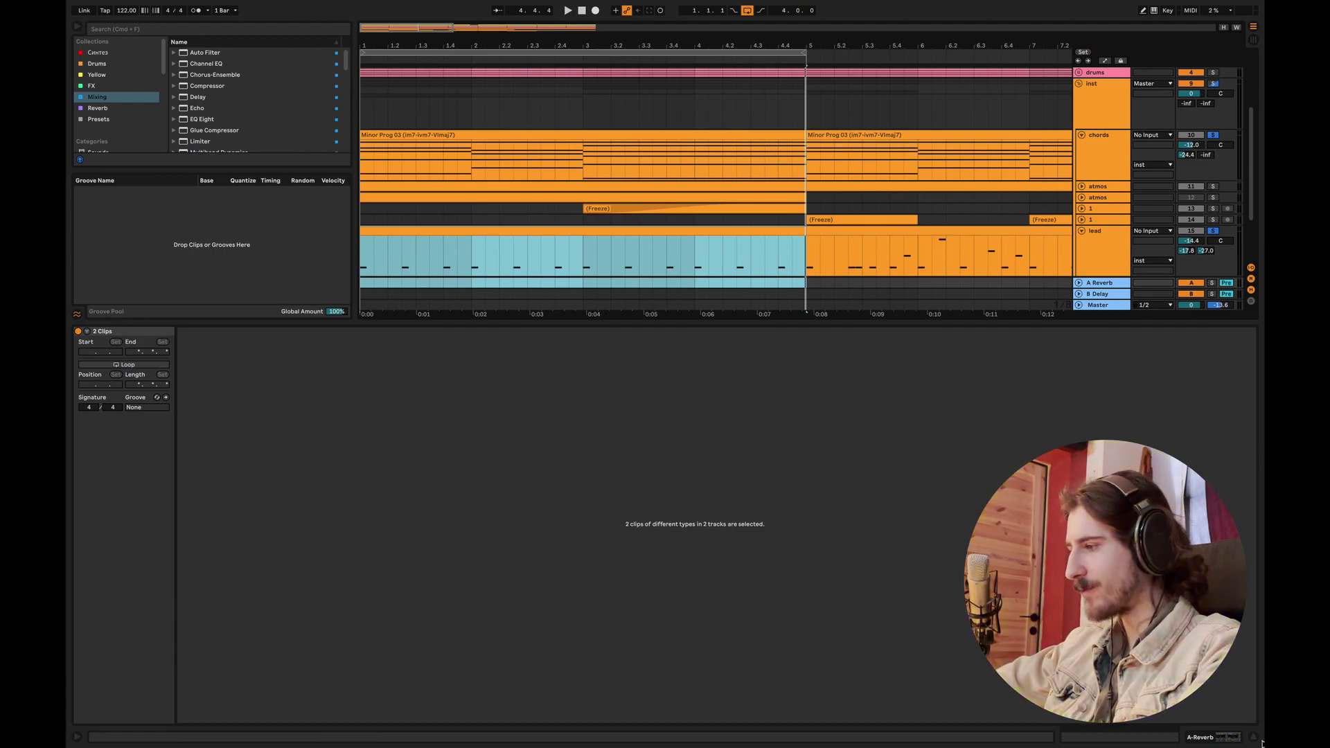
key("super+alt+l")
double_click(460, 346)
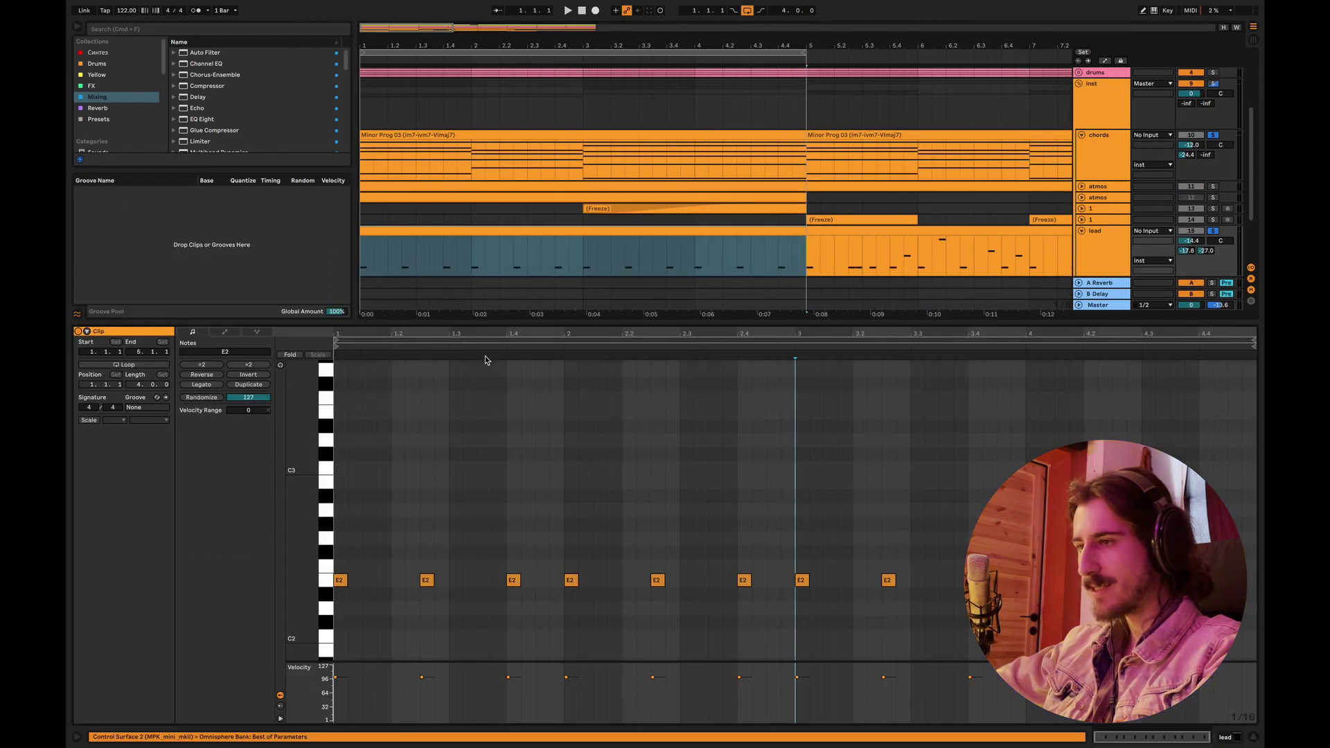
Step: Add an E2 note at 1.2.4, directly after the clip's second note, and play the loop
left_click_drag(305, 584, 305, 575)
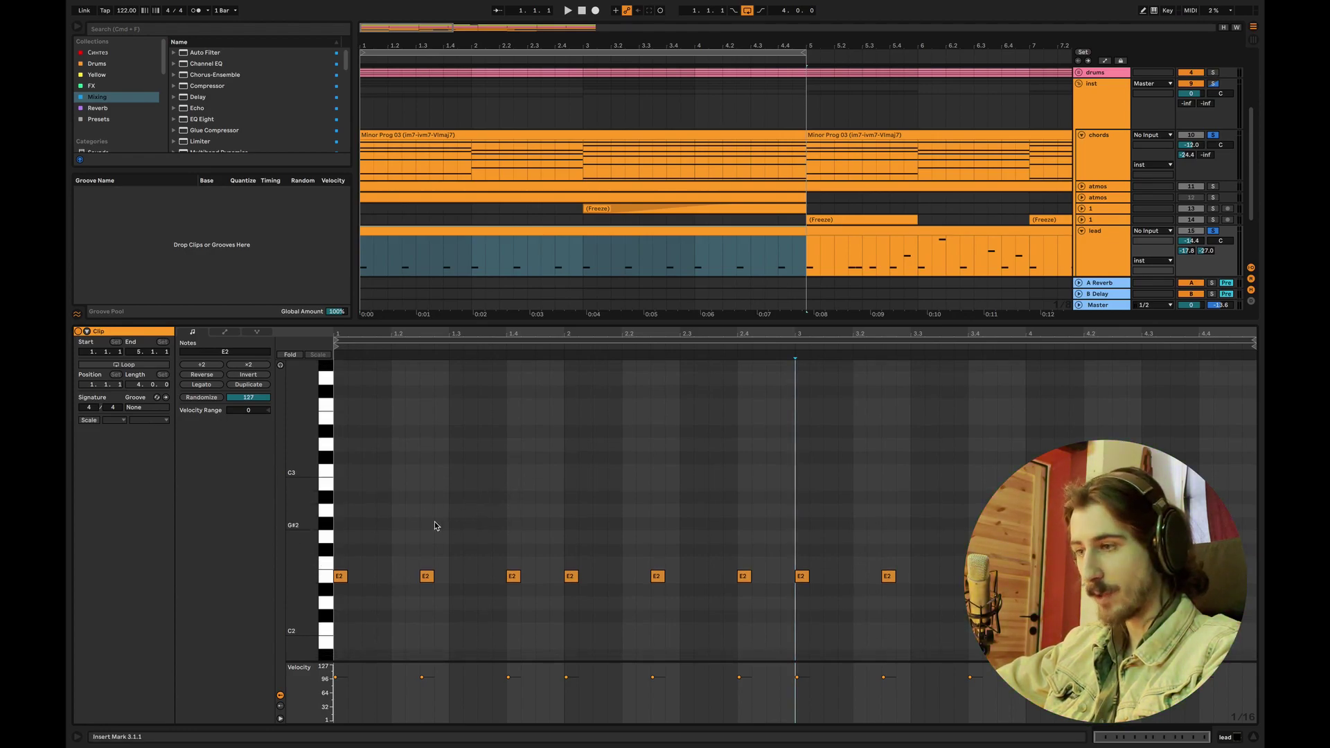
double_click(467, 577)
left_click_drag(466, 576, 440, 580)
left_click(478, 547)
left_click(490, 549)
key("space")
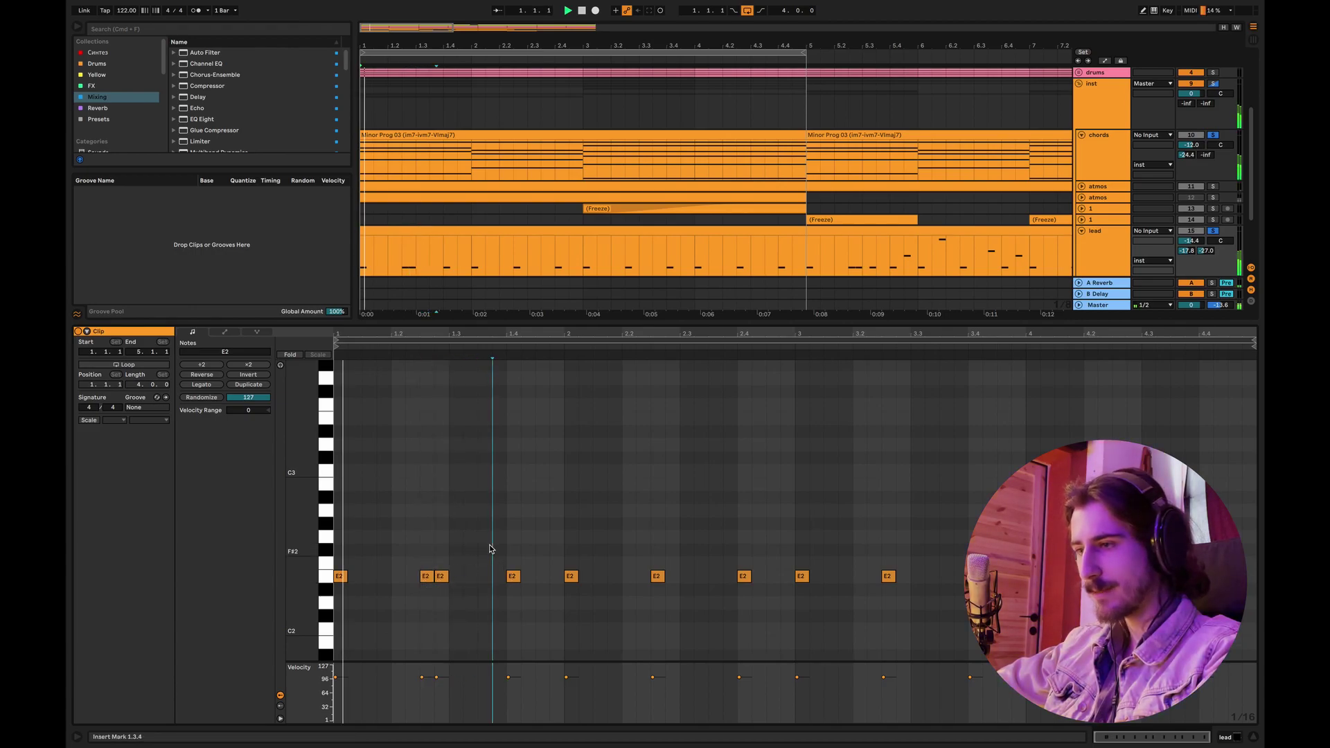
Step: Add an A2 note at 1.3.3 and an extra E2 note at 2.1.4, then replay the loop
double_click(485, 510)
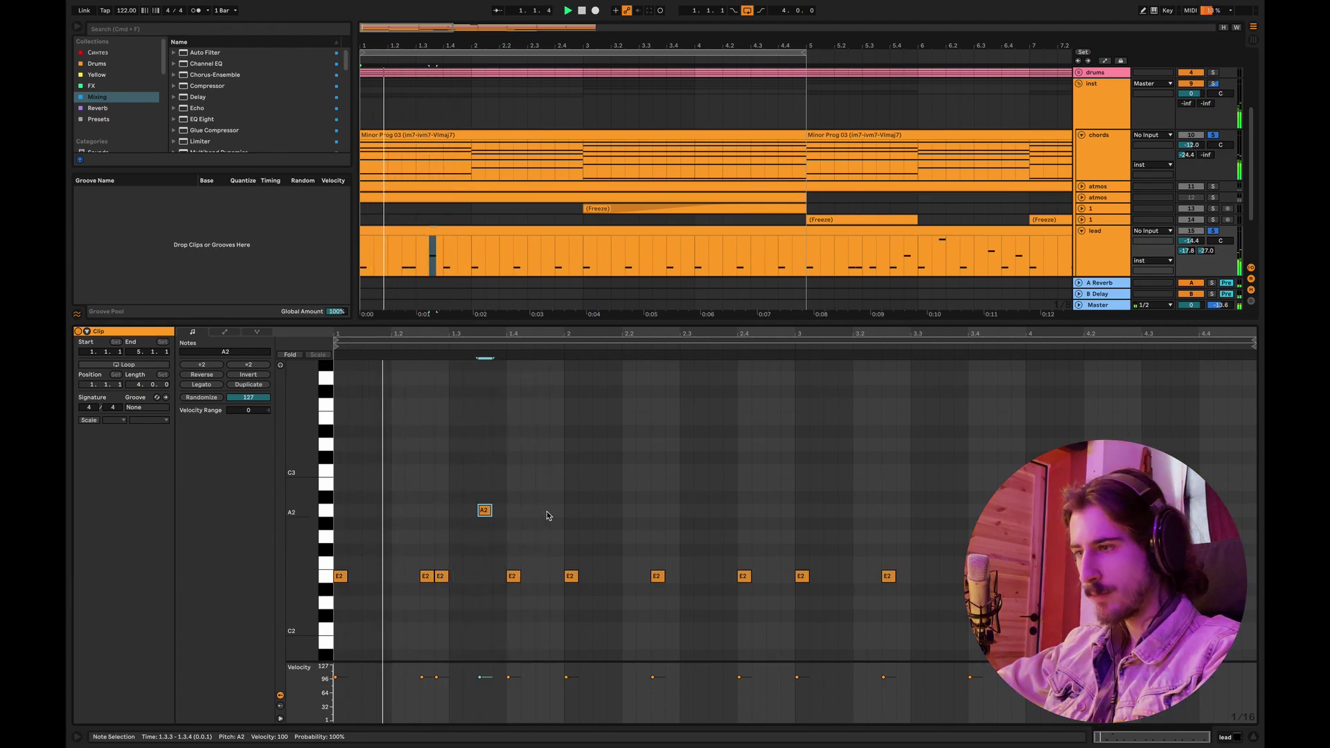
double_click(542, 576)
left_click(608, 537)
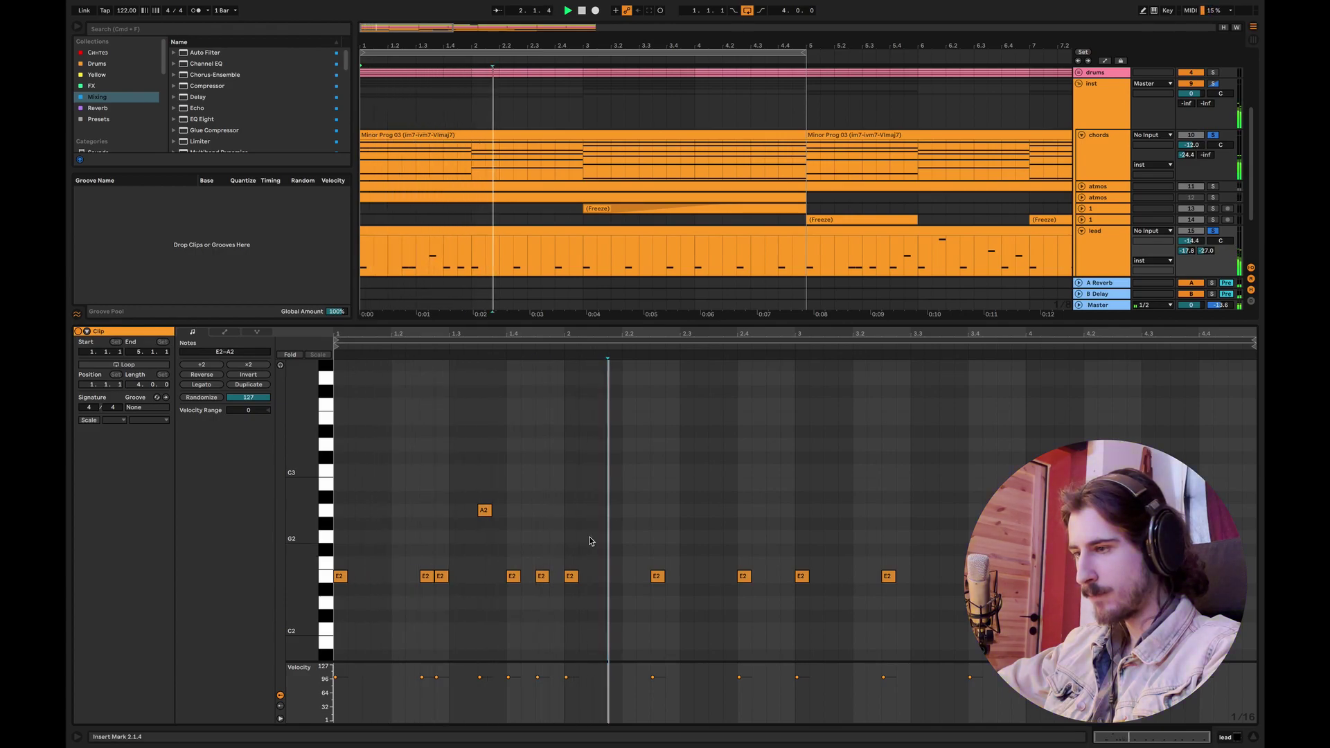
left_click_drag(541, 576, 616, 575)
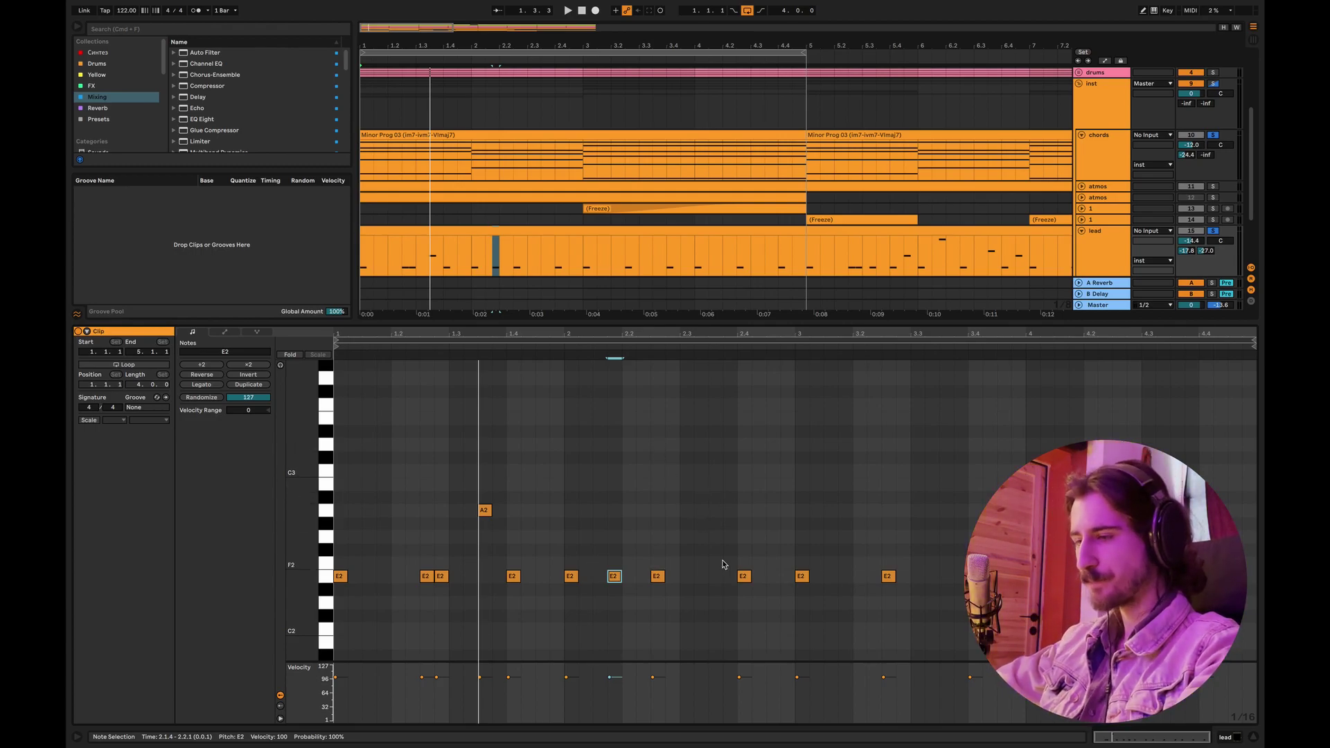
key("space")
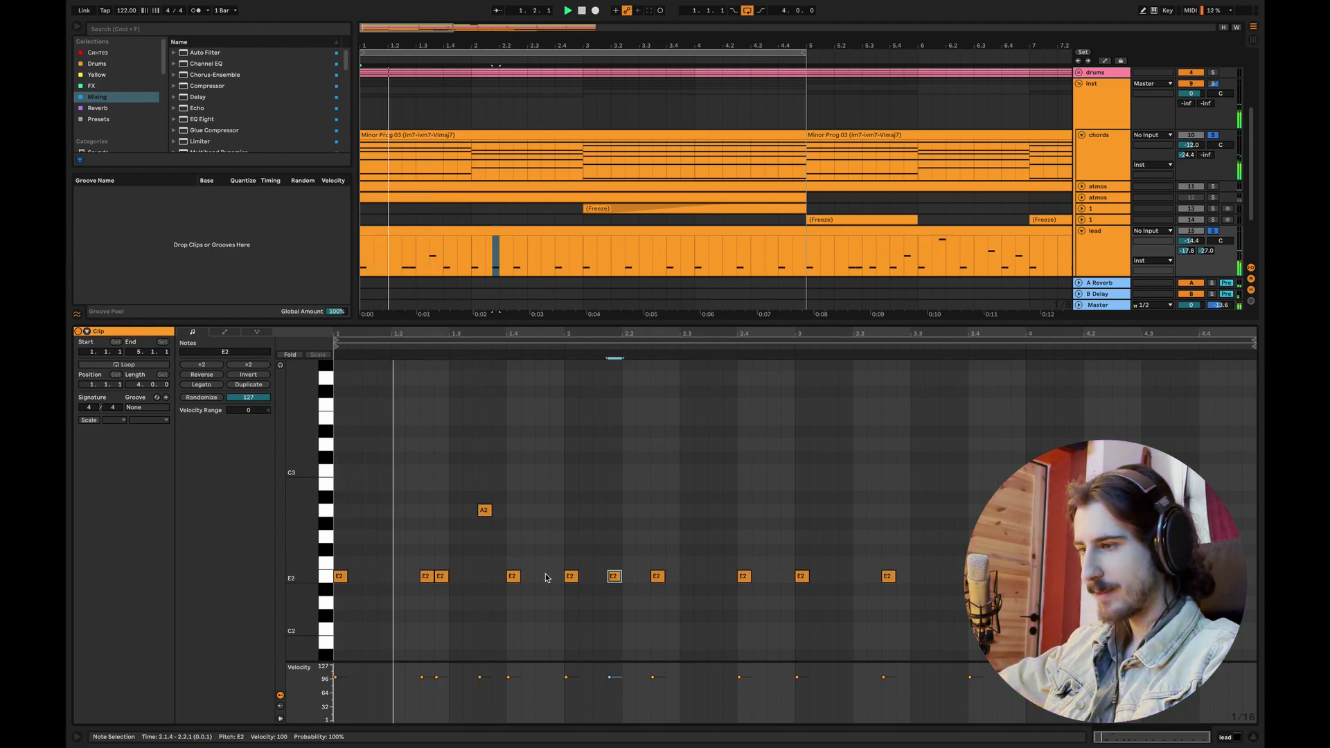
Step: Add an E2 note at 1.3.2 and an E3 note at 1.4.3 while listening to the loop
double_click(470, 577)
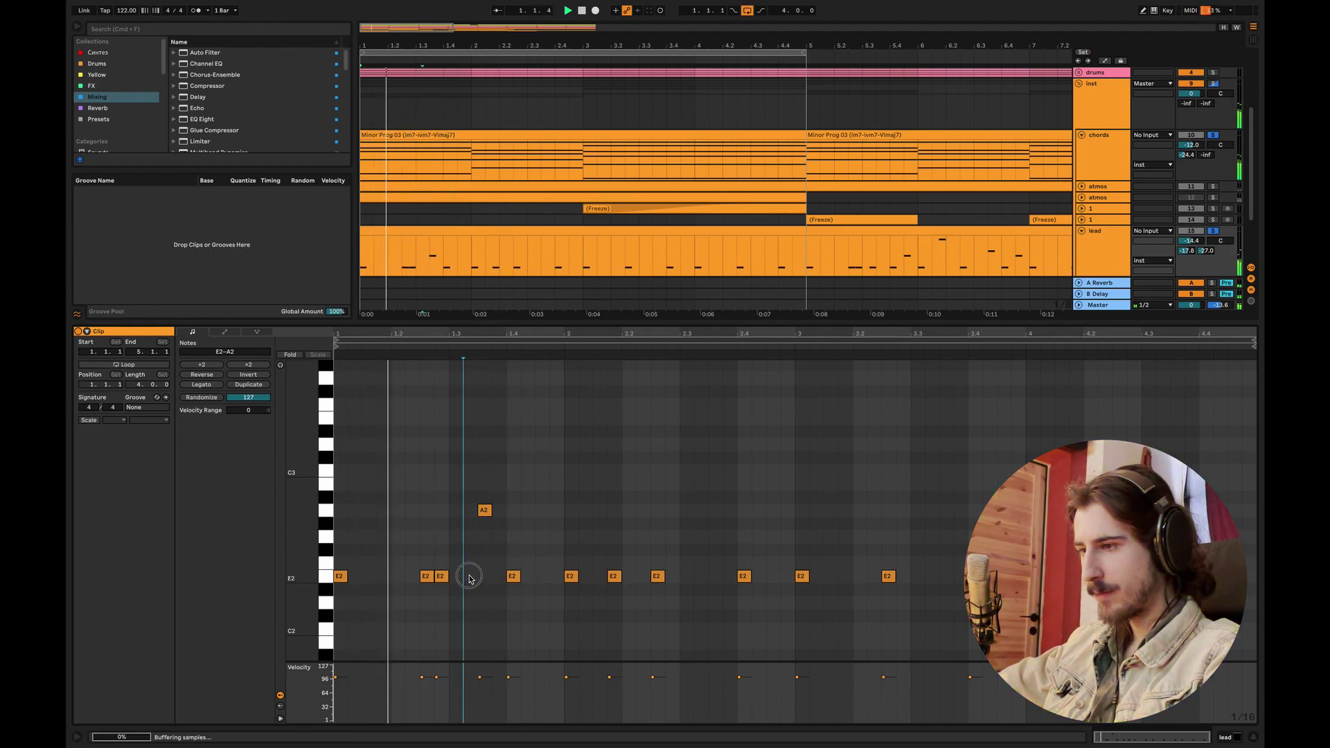
double_click(542, 576)
key("shift+Up")
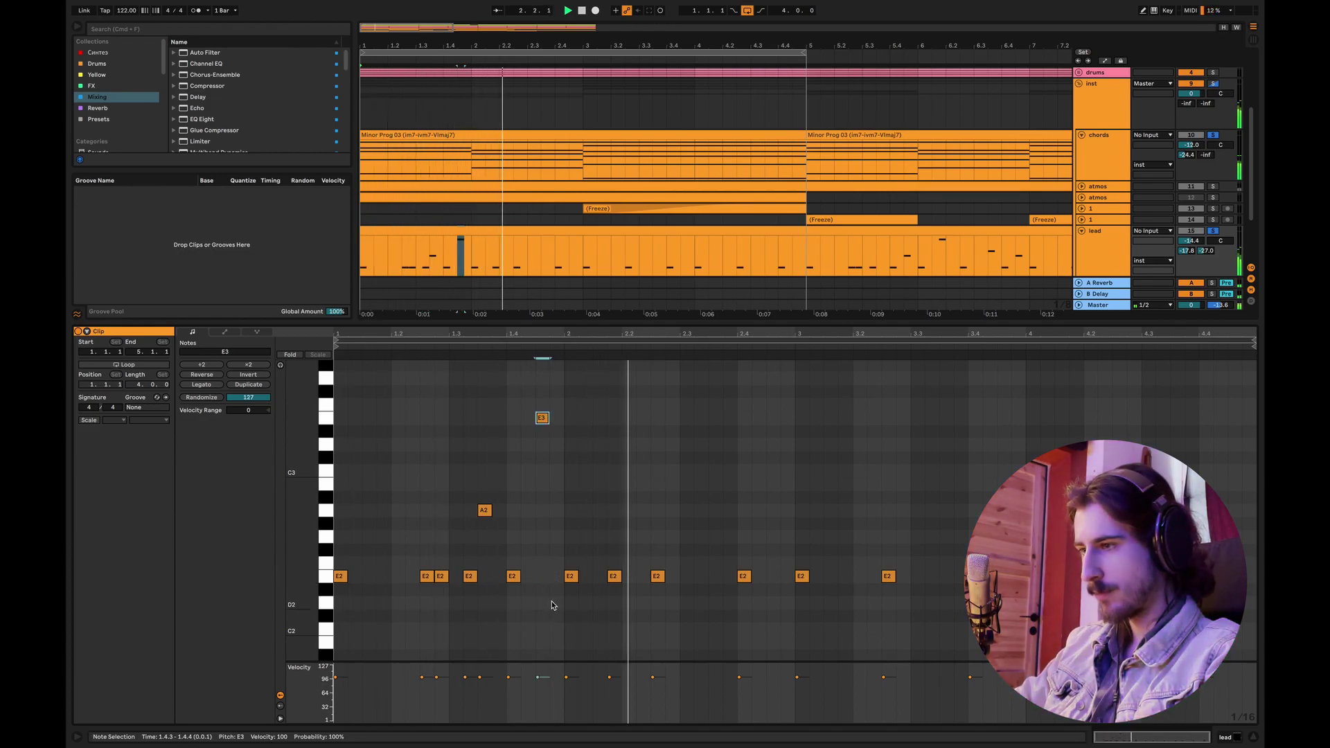
left_click(1040, 550)
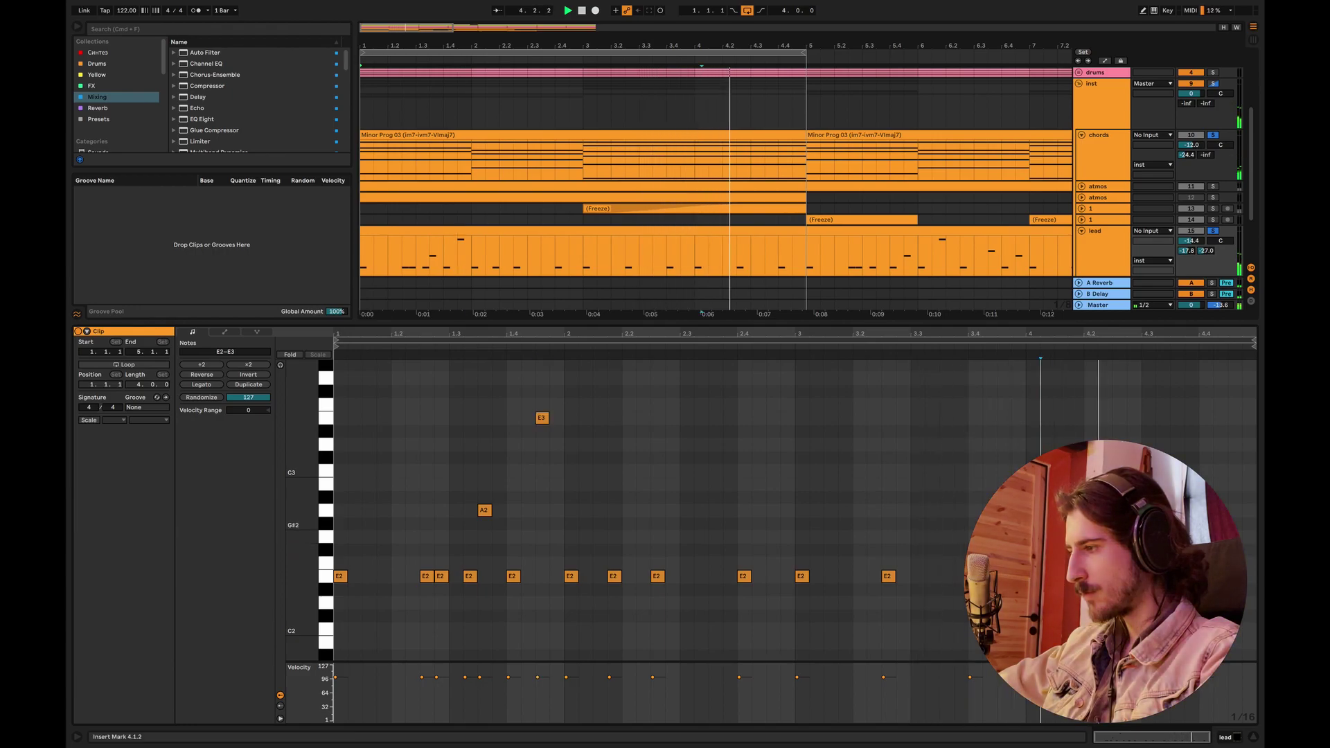
key("space")
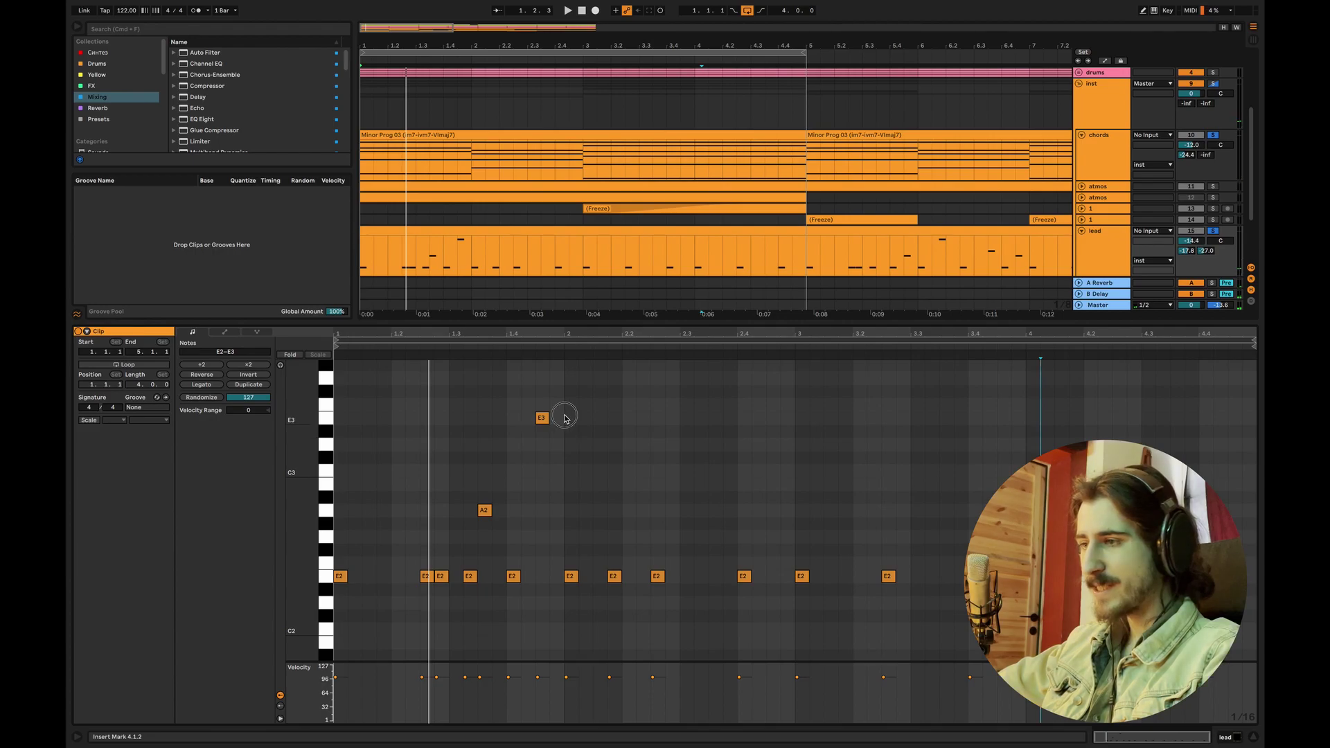
Step: Try the high note at 1.4.3 an octave lower and restore it to E3
left_click_drag(565, 414, 469, 425)
key("shift+Down")
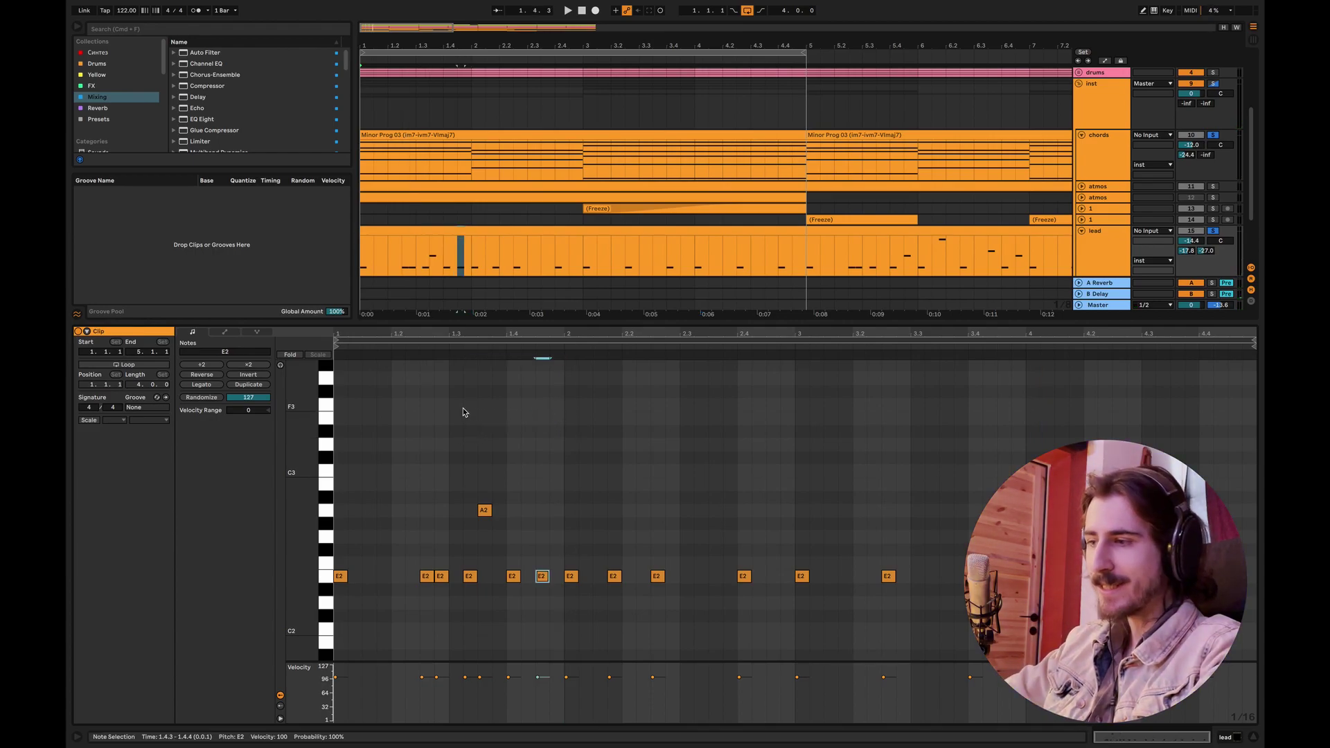
key("shift+Up")
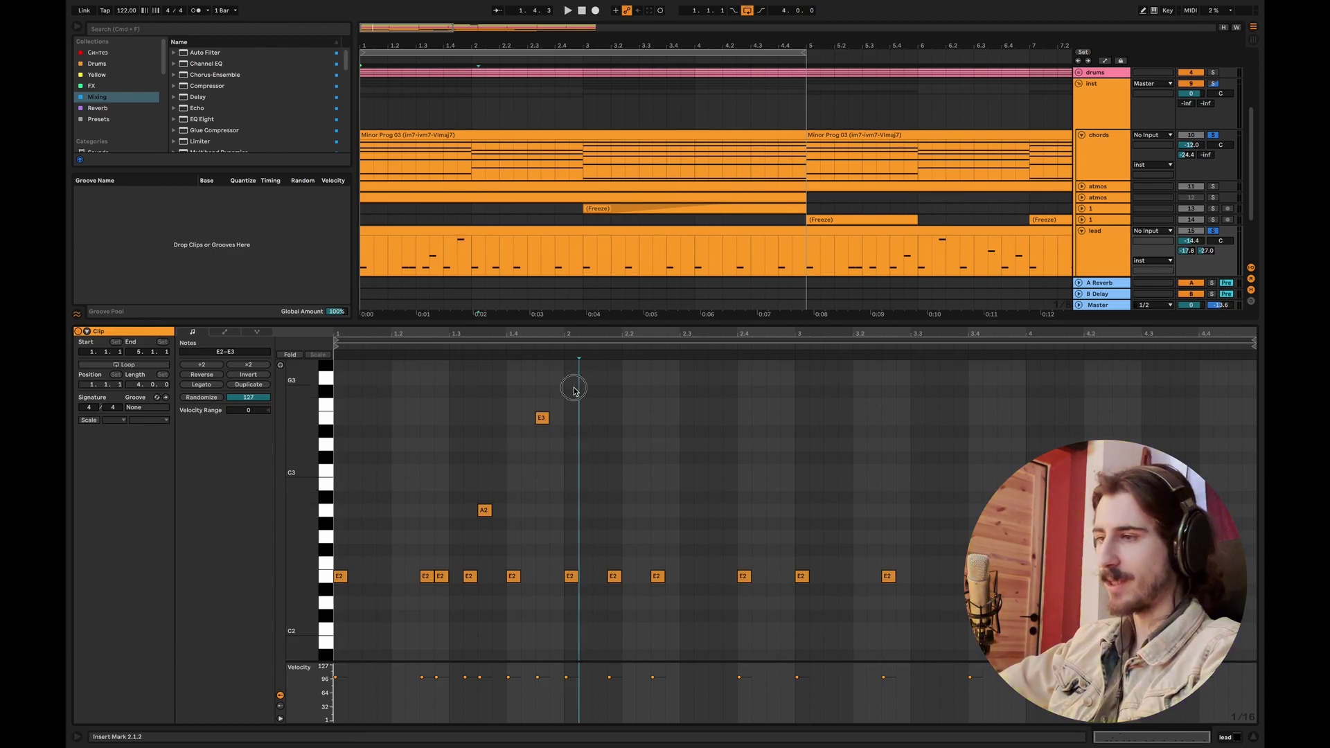
left_click_drag(582, 388, 458, 471)
left_click(654, 400, "shift")
left_click(550, 503)
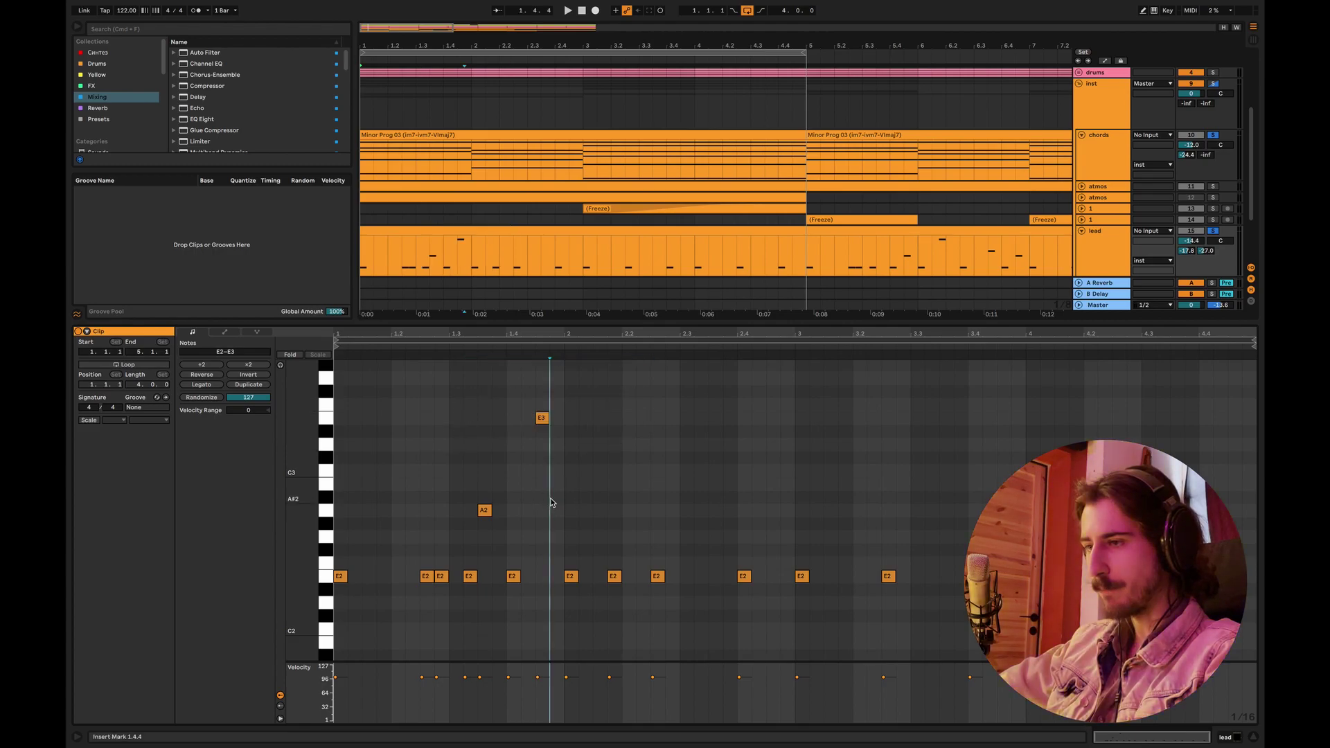
Step: Add a B2 note at 2.3.3 and an A2 note at 2.4.3 in the lead clip during playback
key("space")
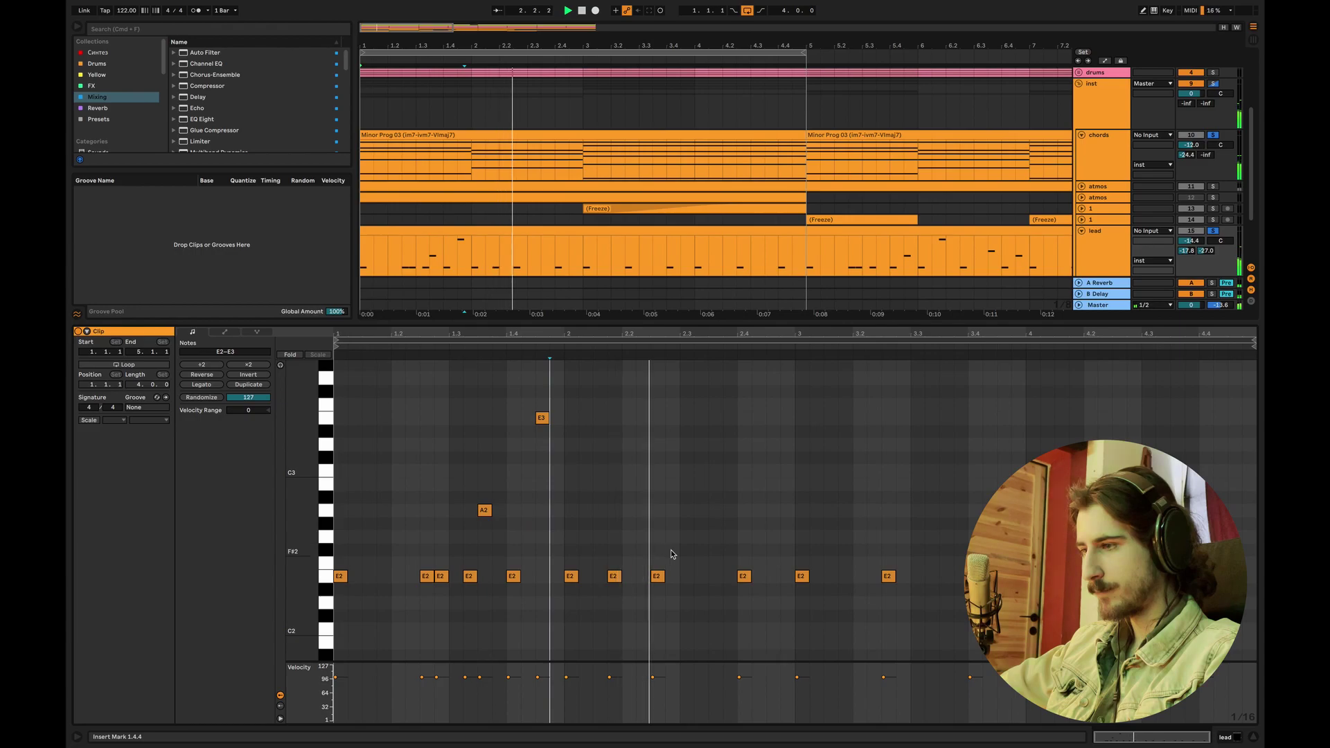
double_click(715, 538)
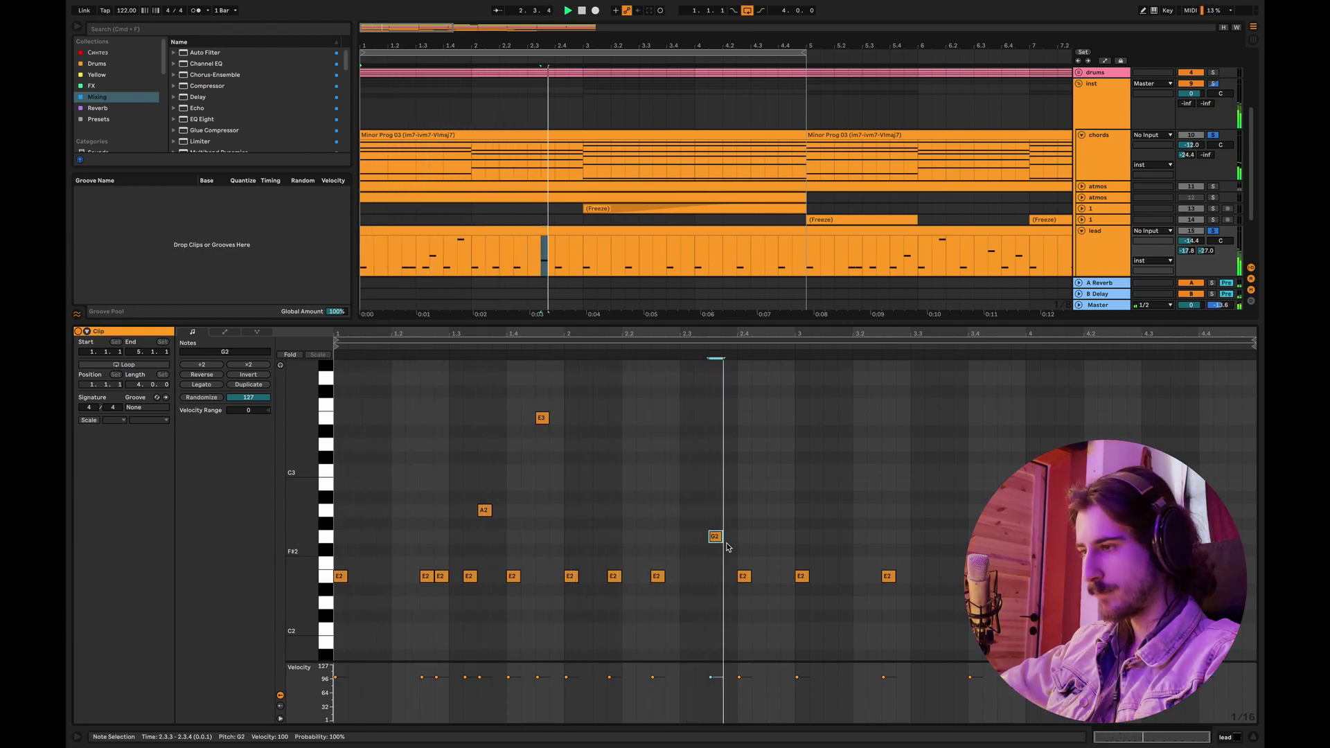
left_click_drag(716, 542, 714, 486)
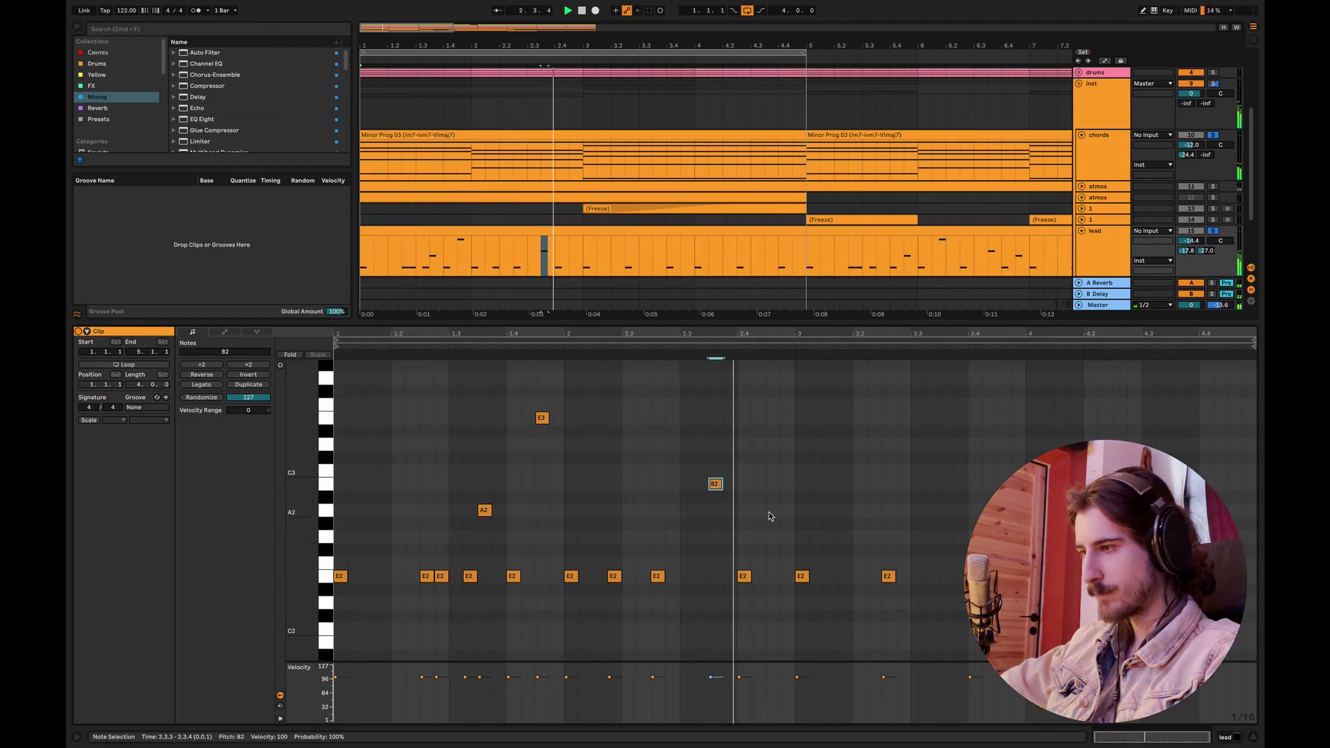
double_click(772, 511)
left_click(796, 556)
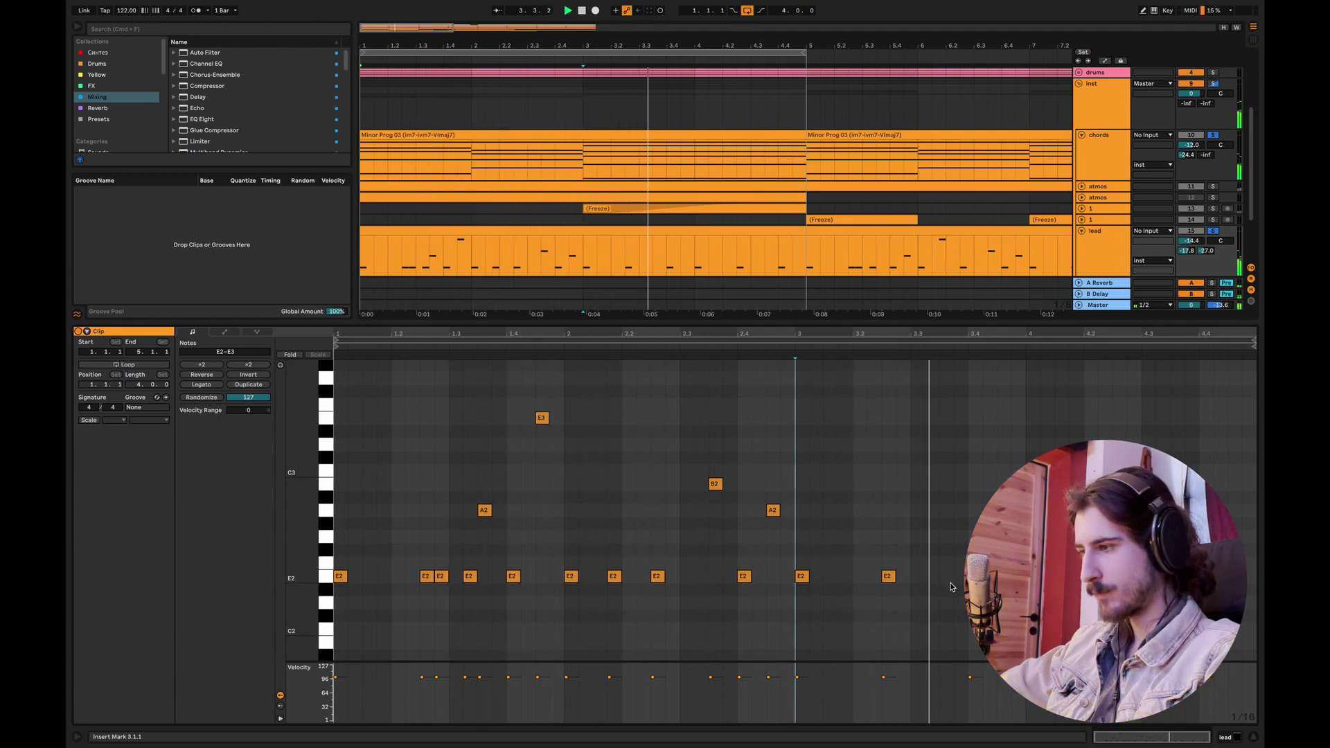
Step: Add lead notes G2 at 4.4.3, C3 at 2.4.4 and D2 at 4.3.3 while replaying the loop
key("space")
left_click(1076, 550)
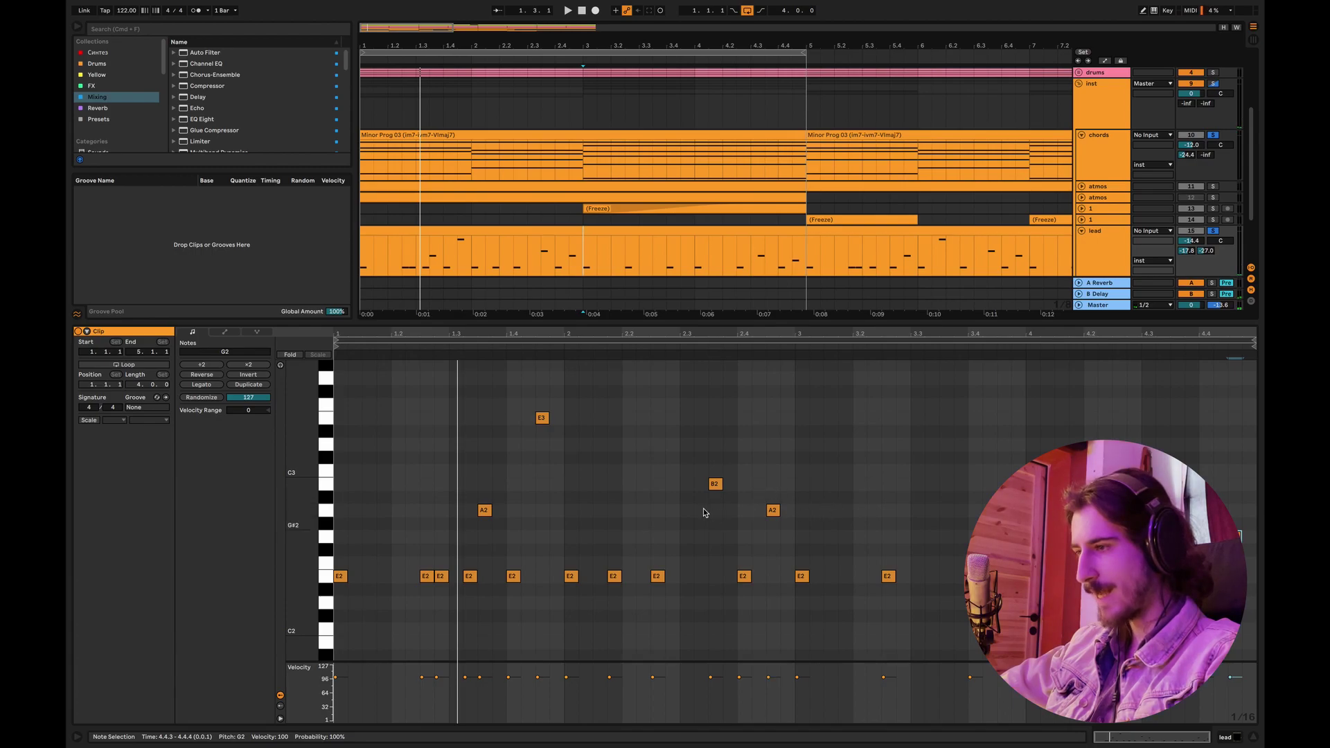
double_click(788, 472)
left_click(661, 348)
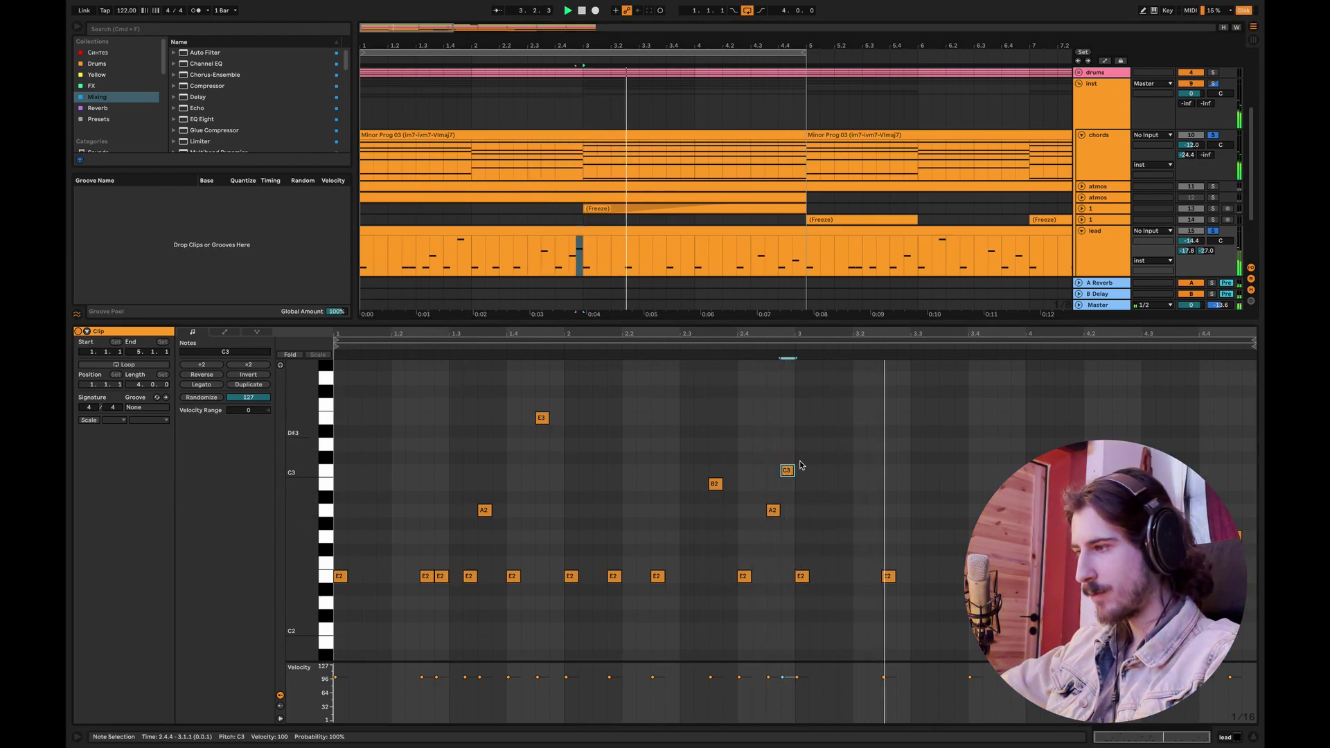
double_click(1178, 602)
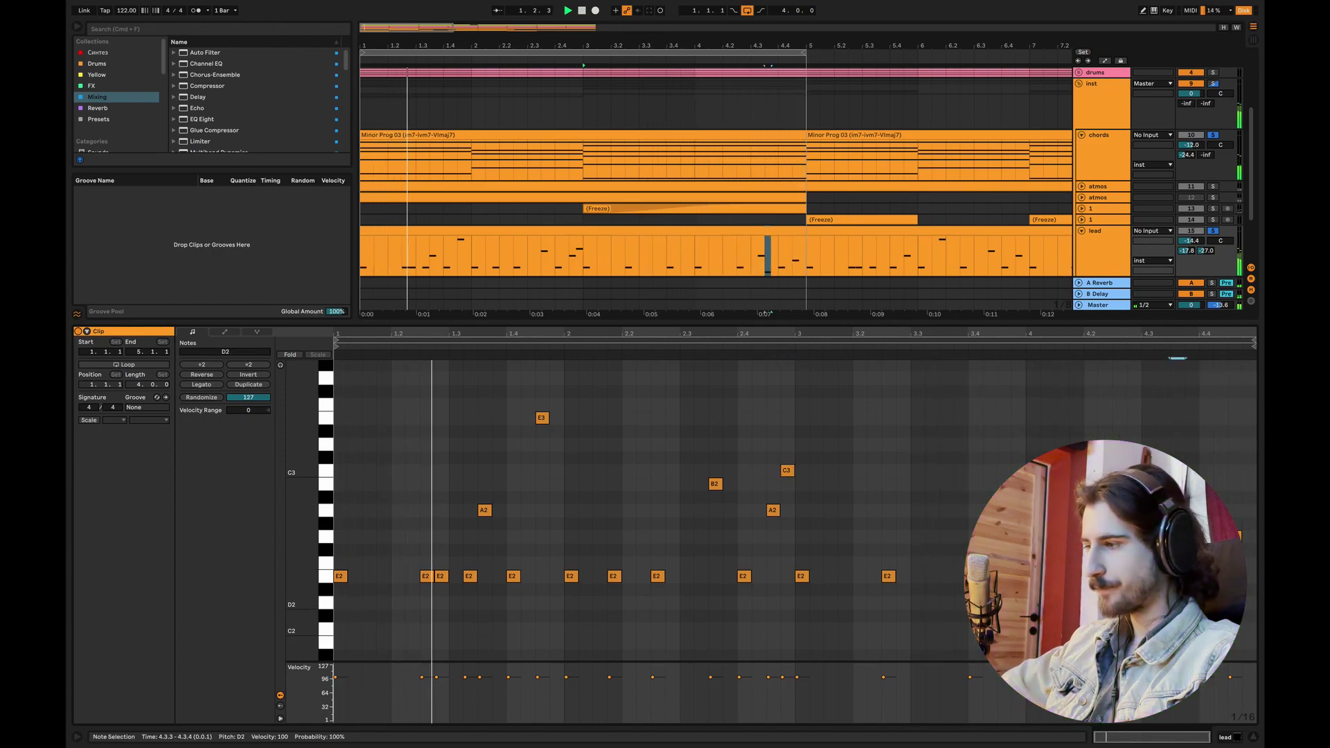
Step: Try a D2 note at 1.1.4 in the lead clip during playback and delete it
double_click(386, 604)
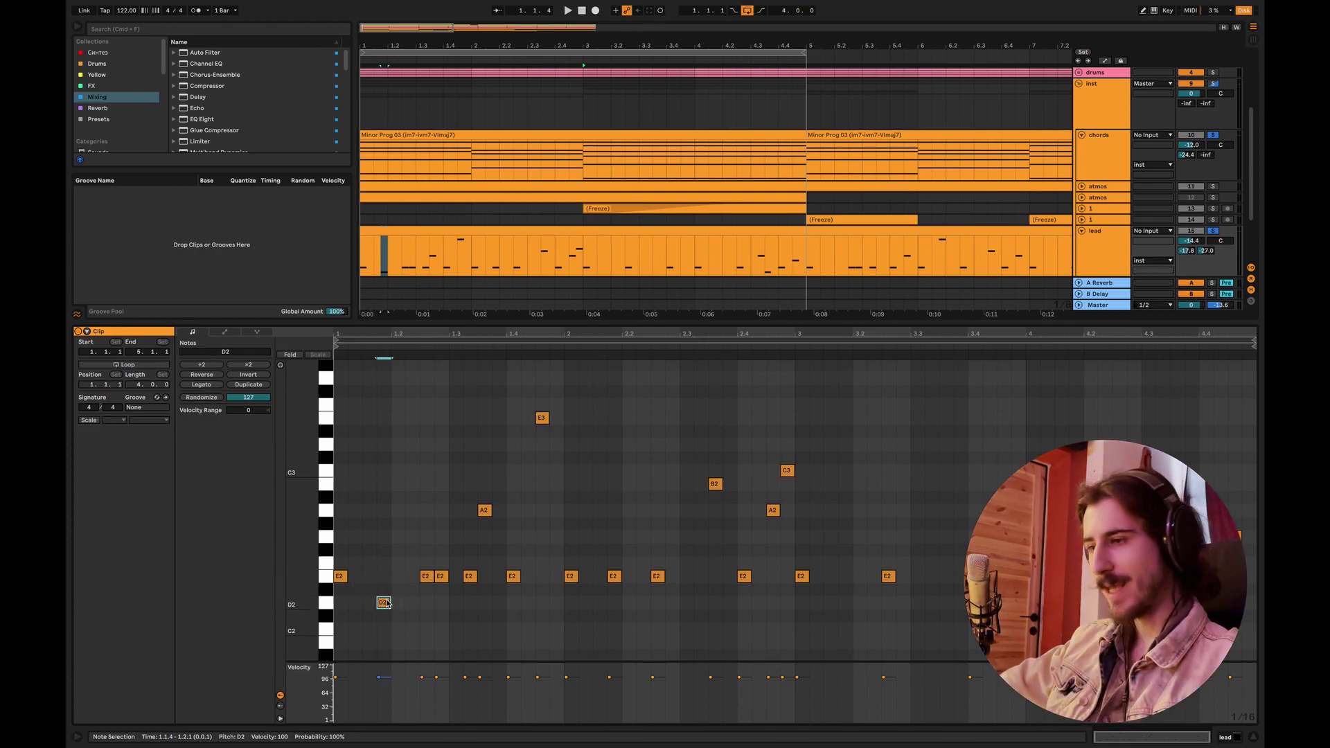
key("space")
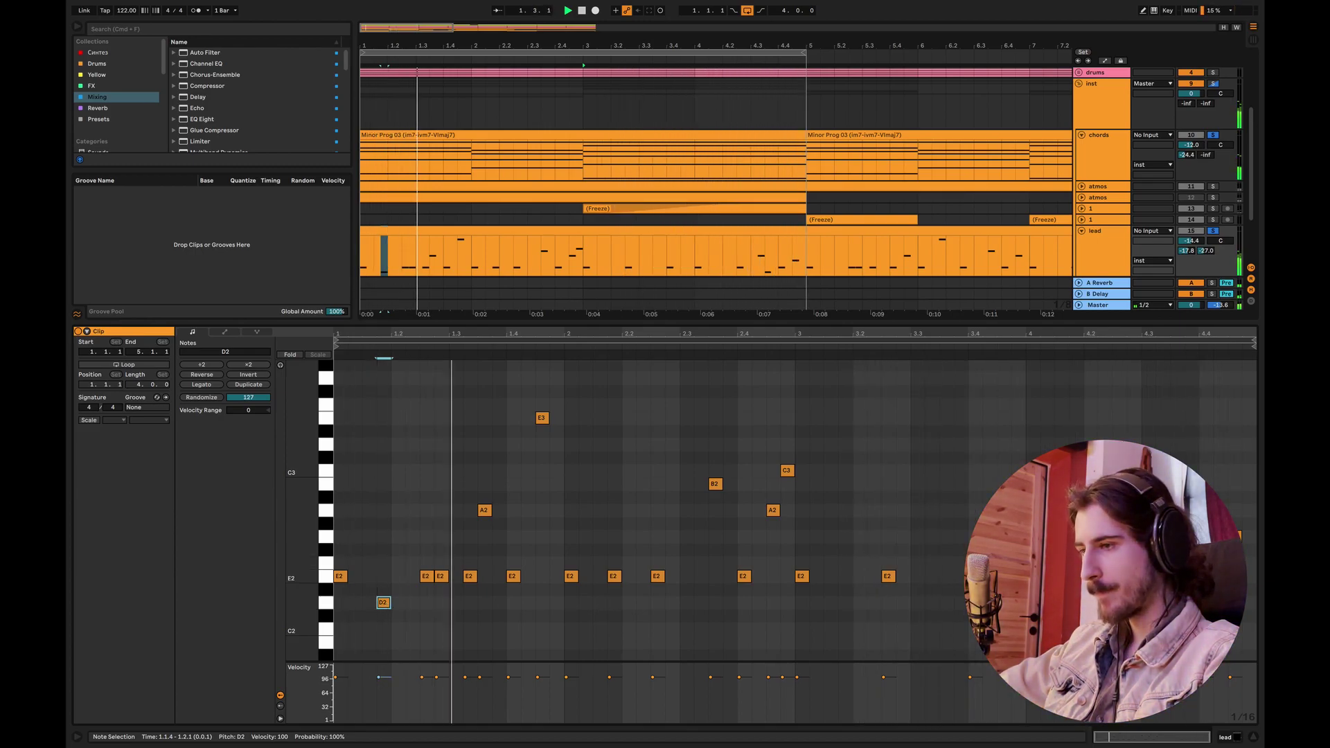
key("Delete")
key("space")
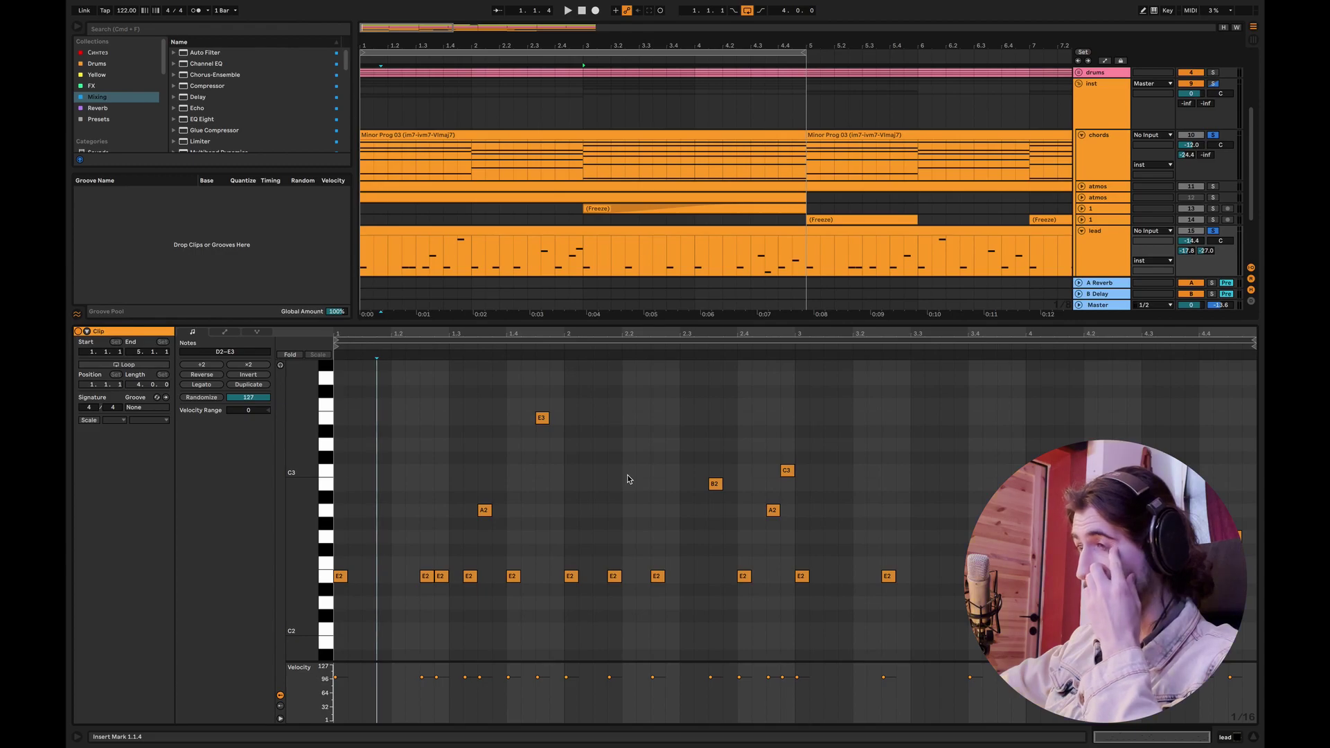
Step: Listen to the loop and add lead notes E2 at 3.2.4, A2 at 3.3.3 and E3 at 3.4.3
left_click(672, 520)
key("space")
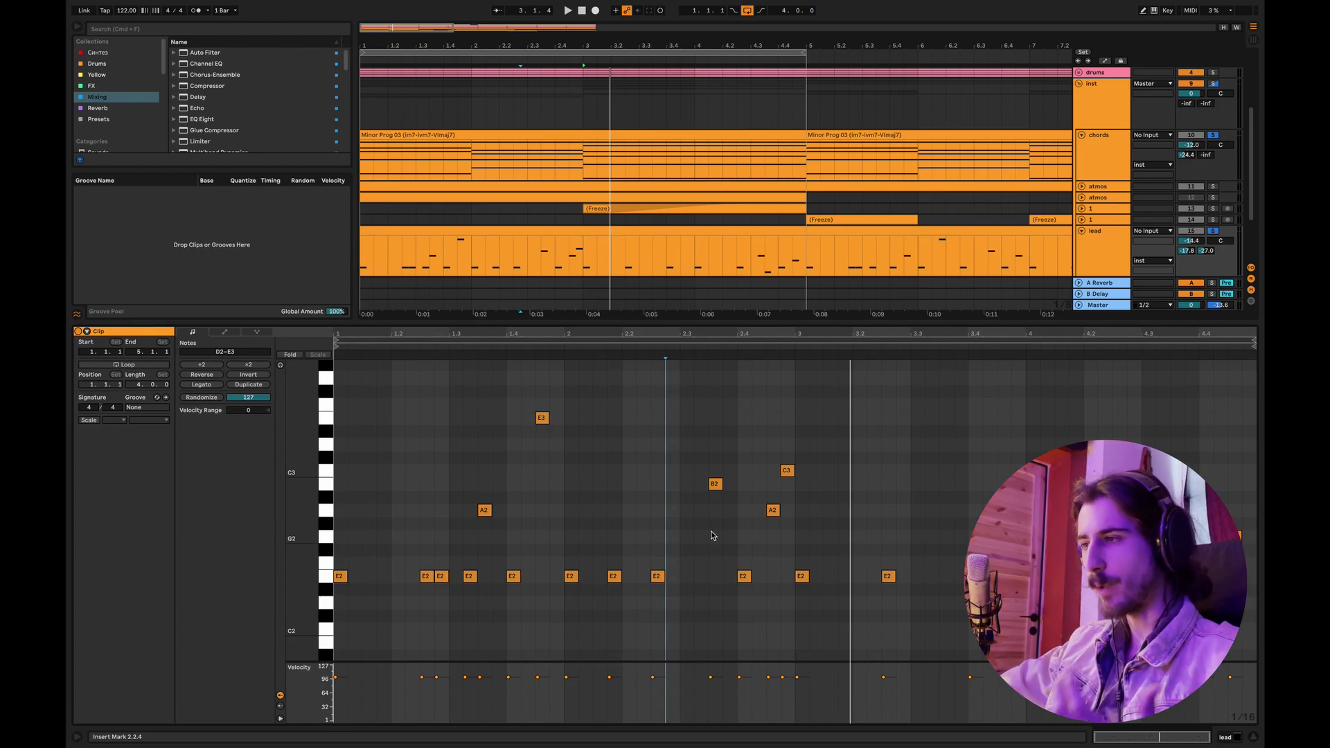
key("space")
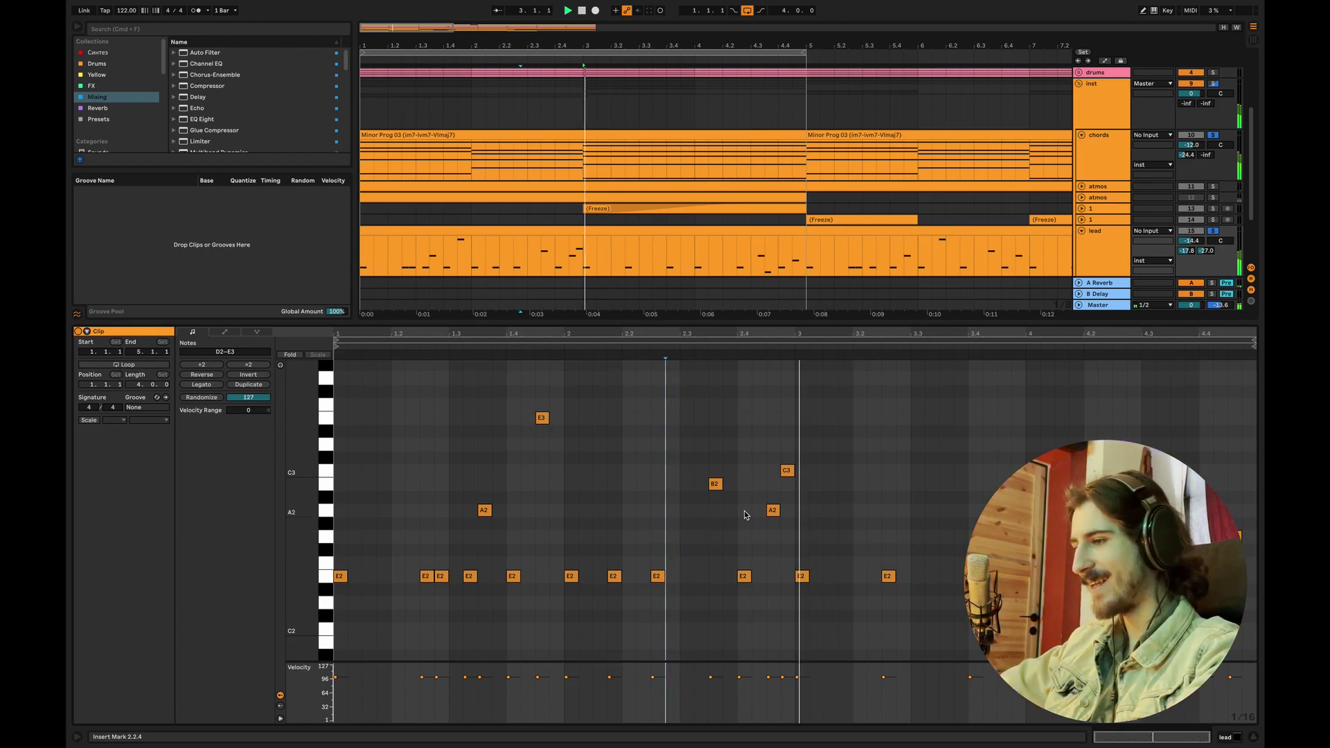
double_click(902, 576)
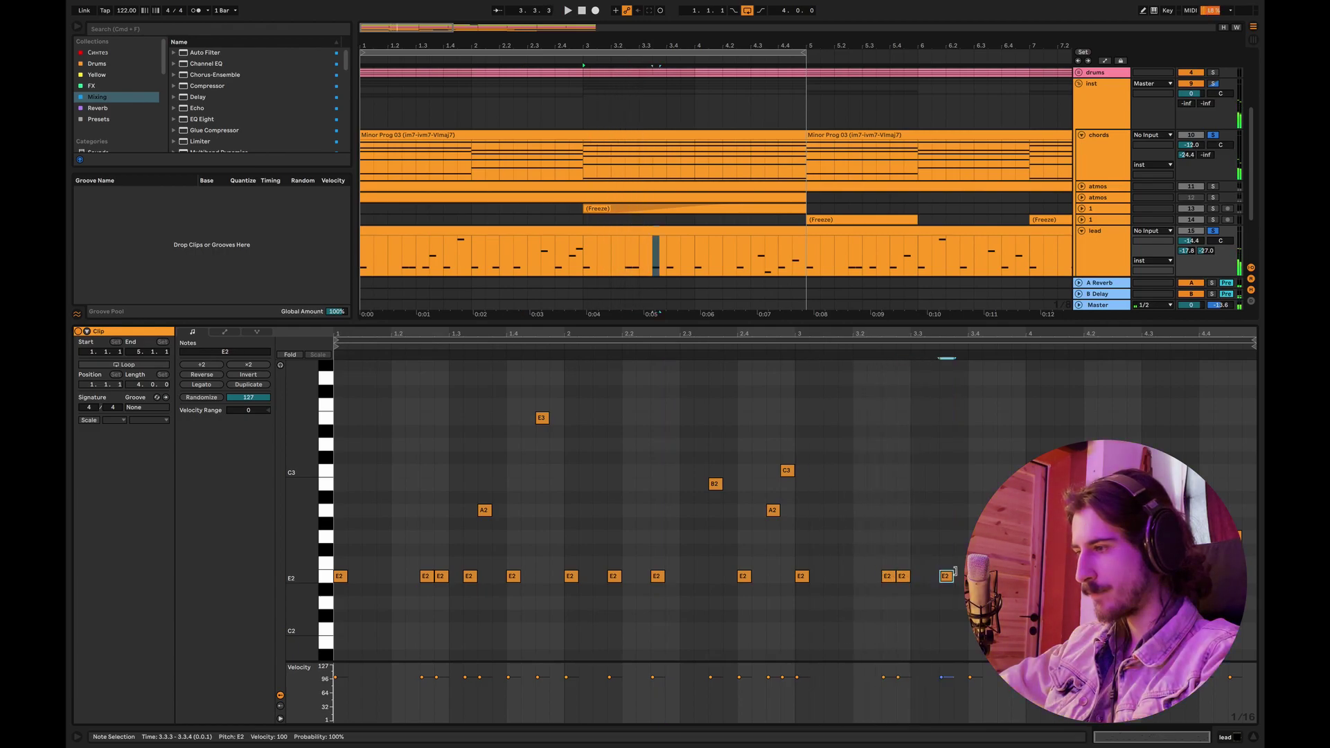
double_click(946, 577)
left_click_drag(948, 575, 952, 511)
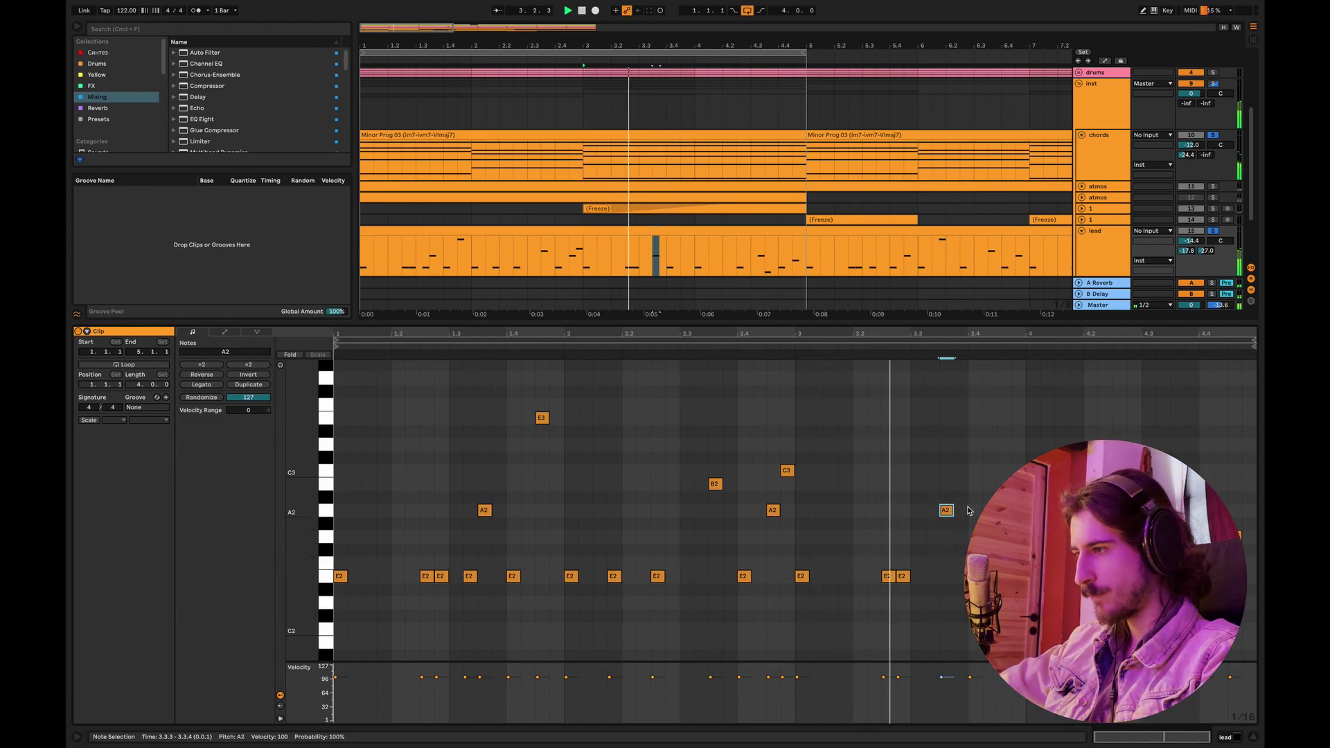
left_click(1004, 575)
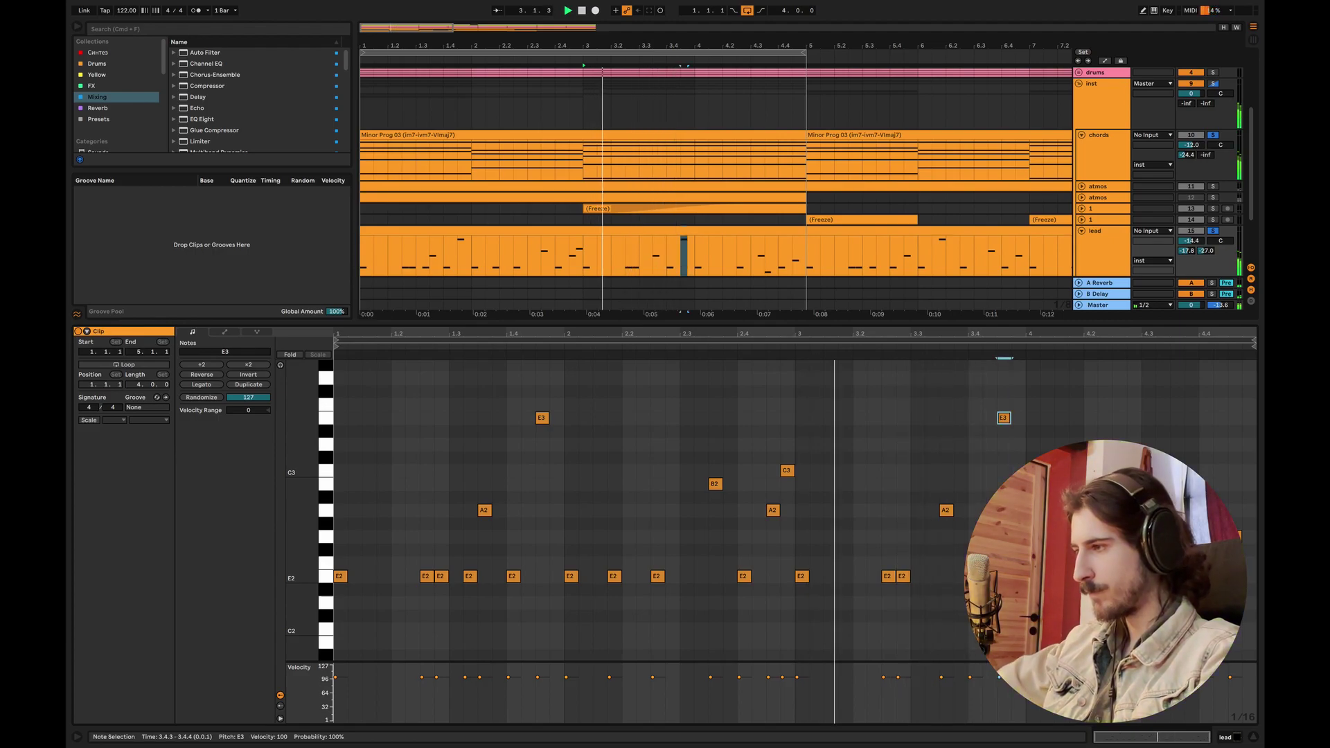
Step: Try a G3 note at 3.4.4, lower it an octave to G2, and remove it
double_click(1020, 378)
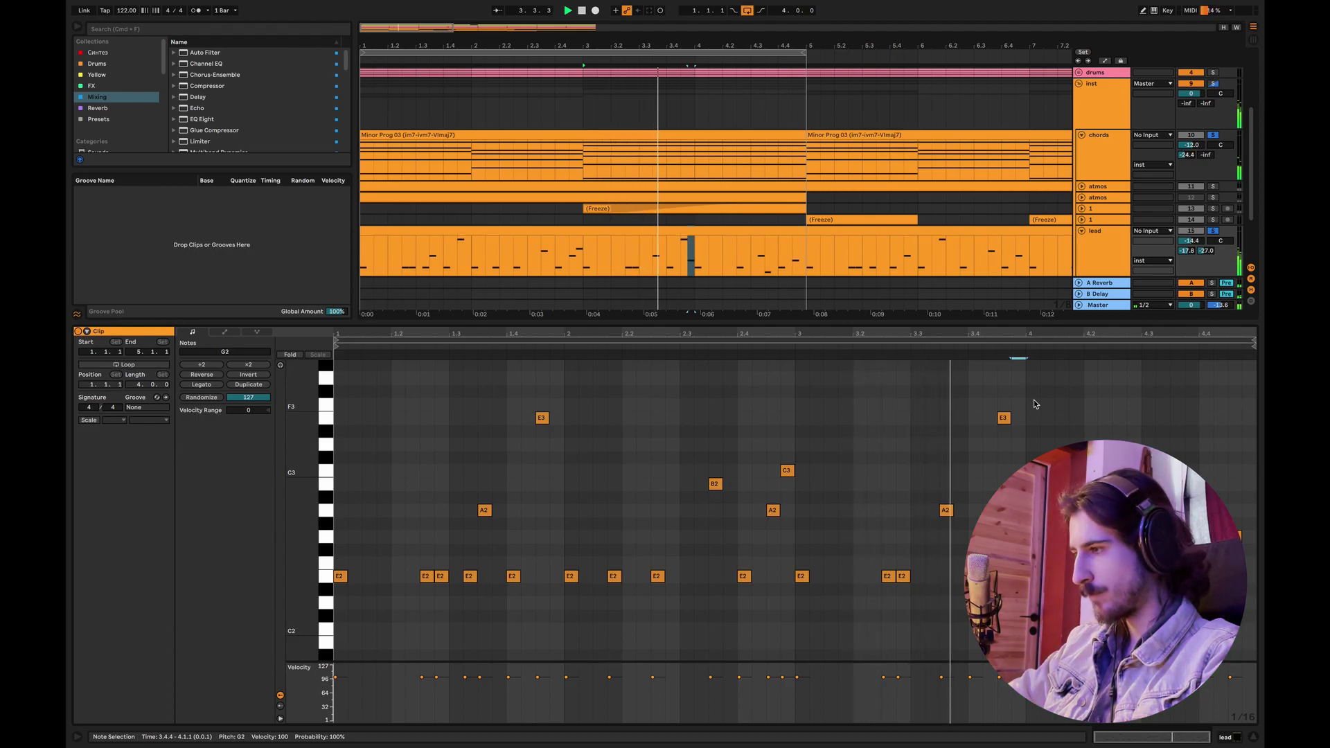
key("shift+Down")
left_click(1013, 358)
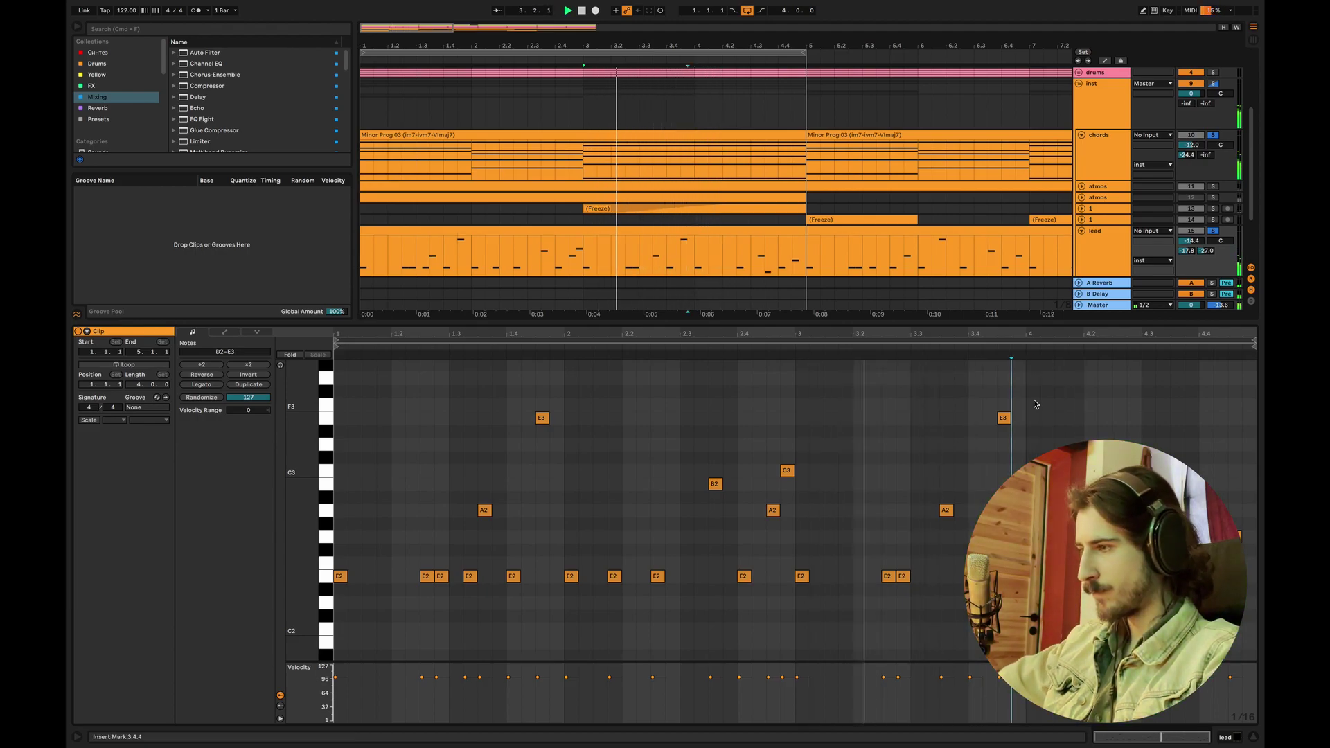
Step: Add an E2 note at 4.1.4 and delete the C3 note at 2.4.4 in the lead clip
key("space")
left_click(963, 343)
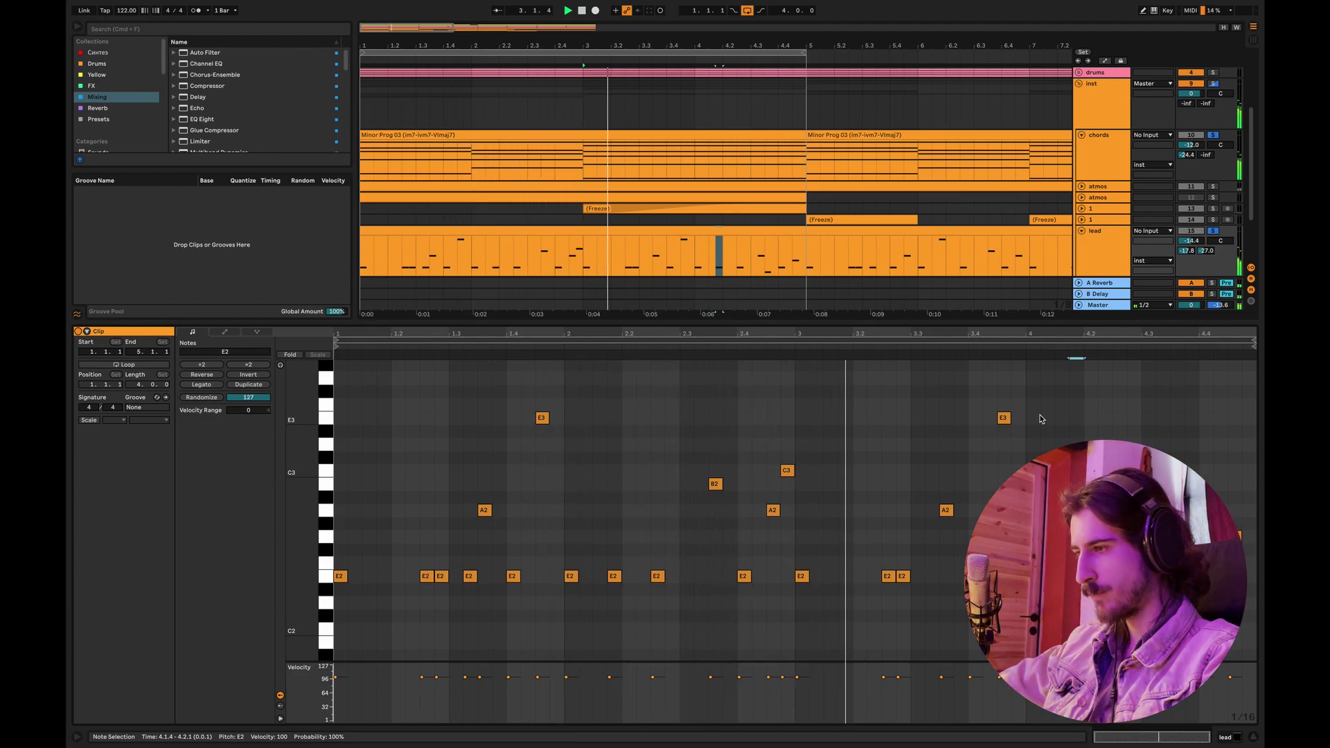
key("space")
double_click(785, 471)
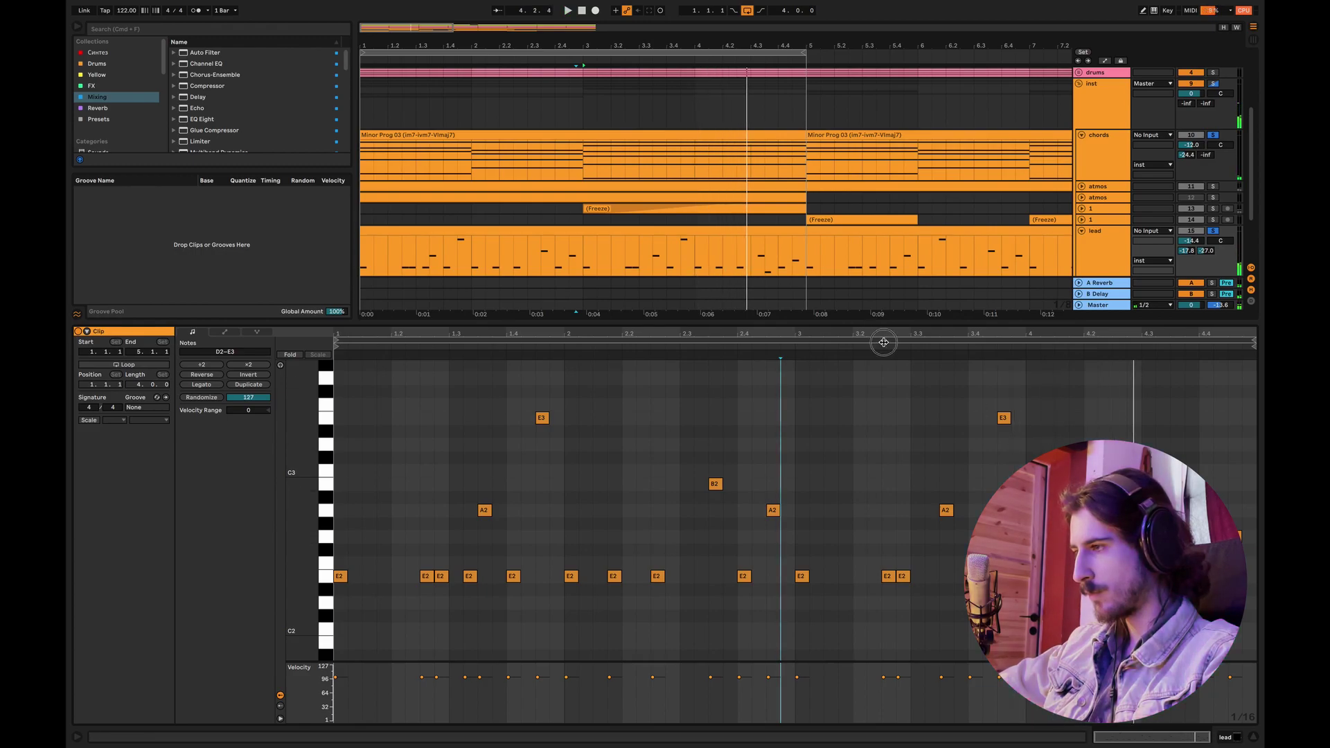
Step: Try a B2 note at 4.1.3 in the lead clip during playback and remove it
key("super+a")
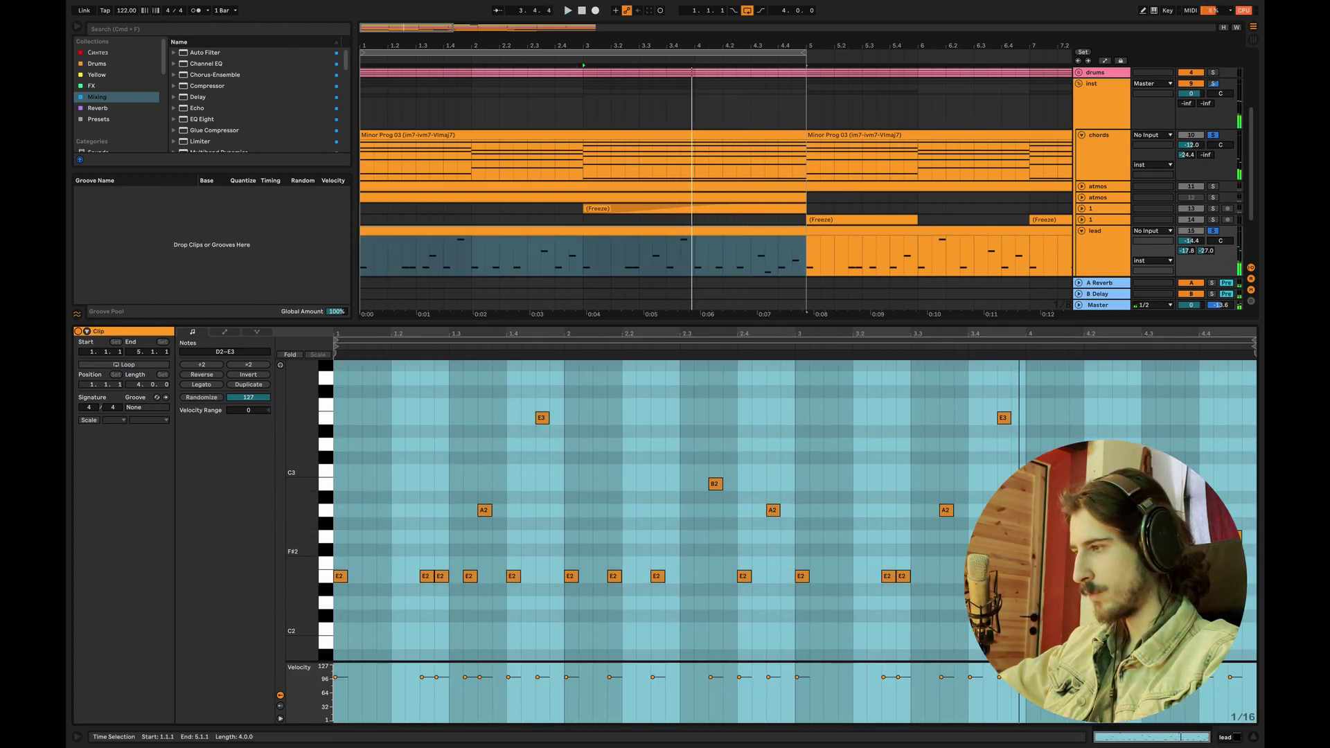
left_click(1055, 527)
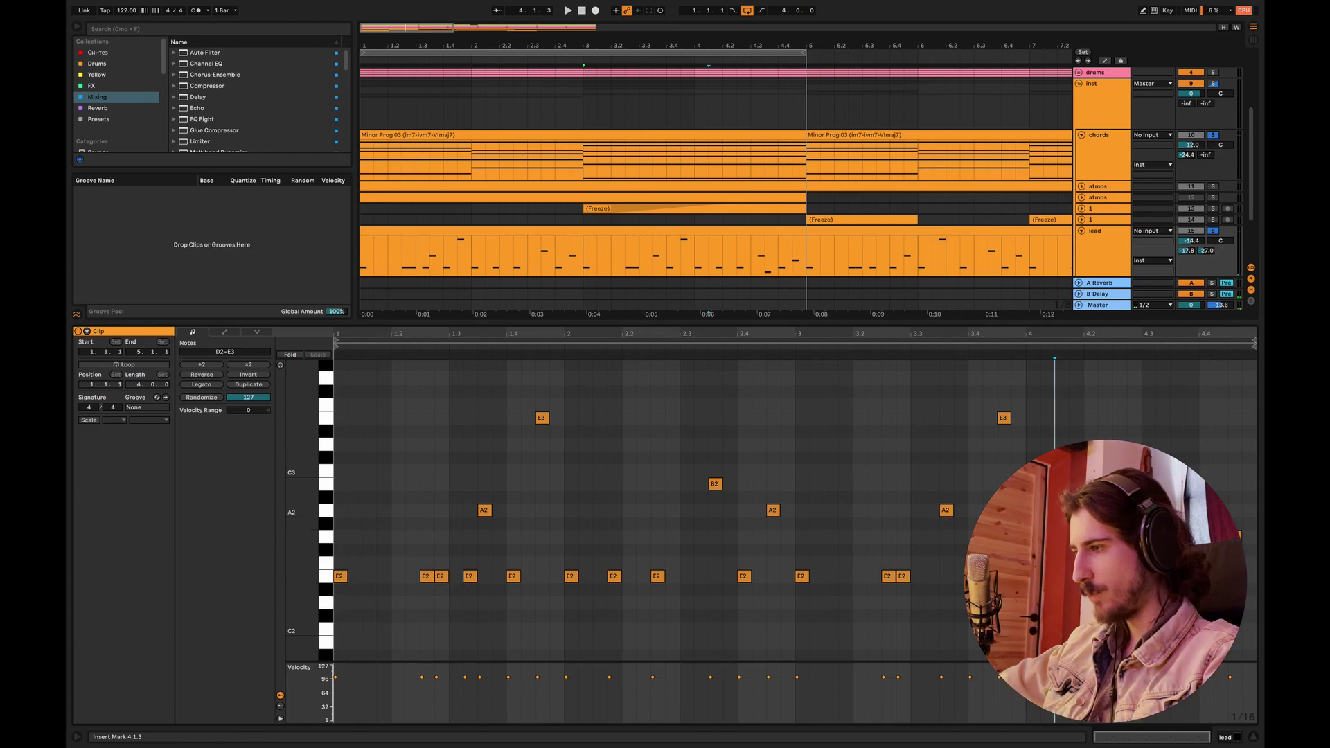
key("space")
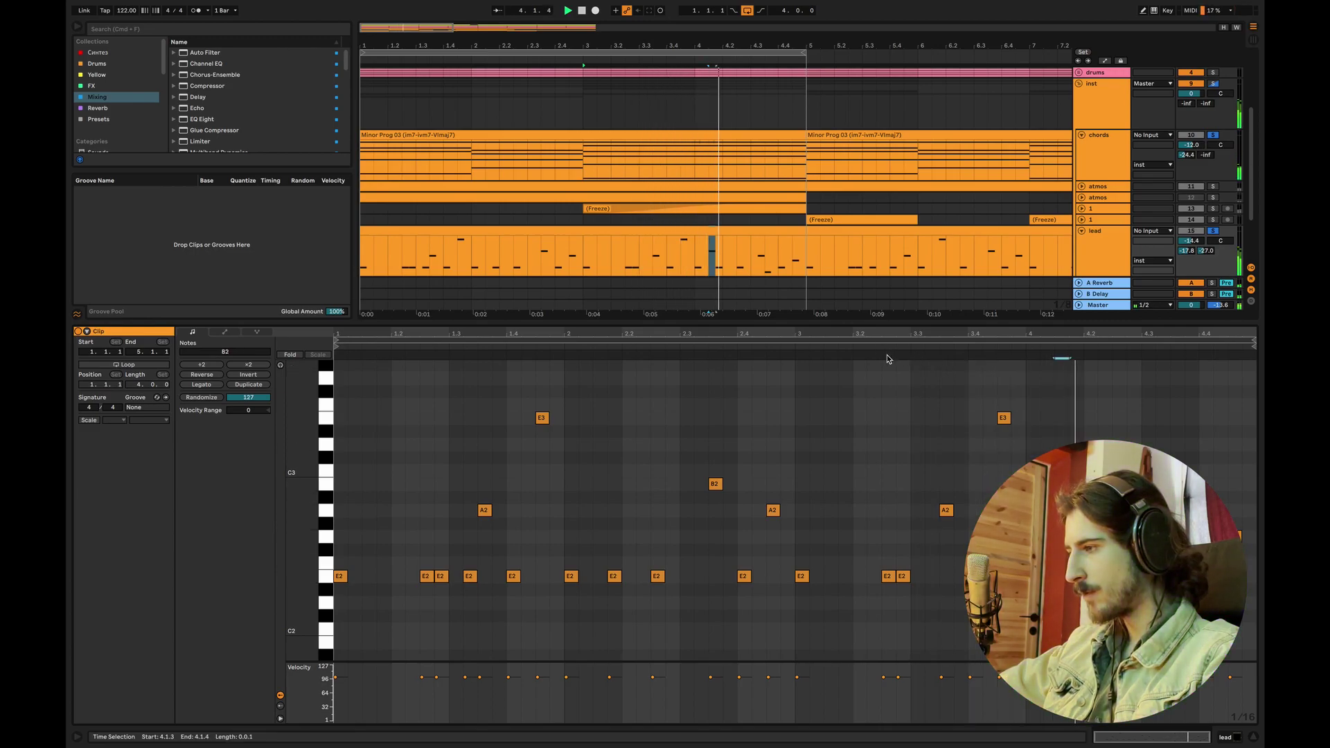
left_click(1047, 449)
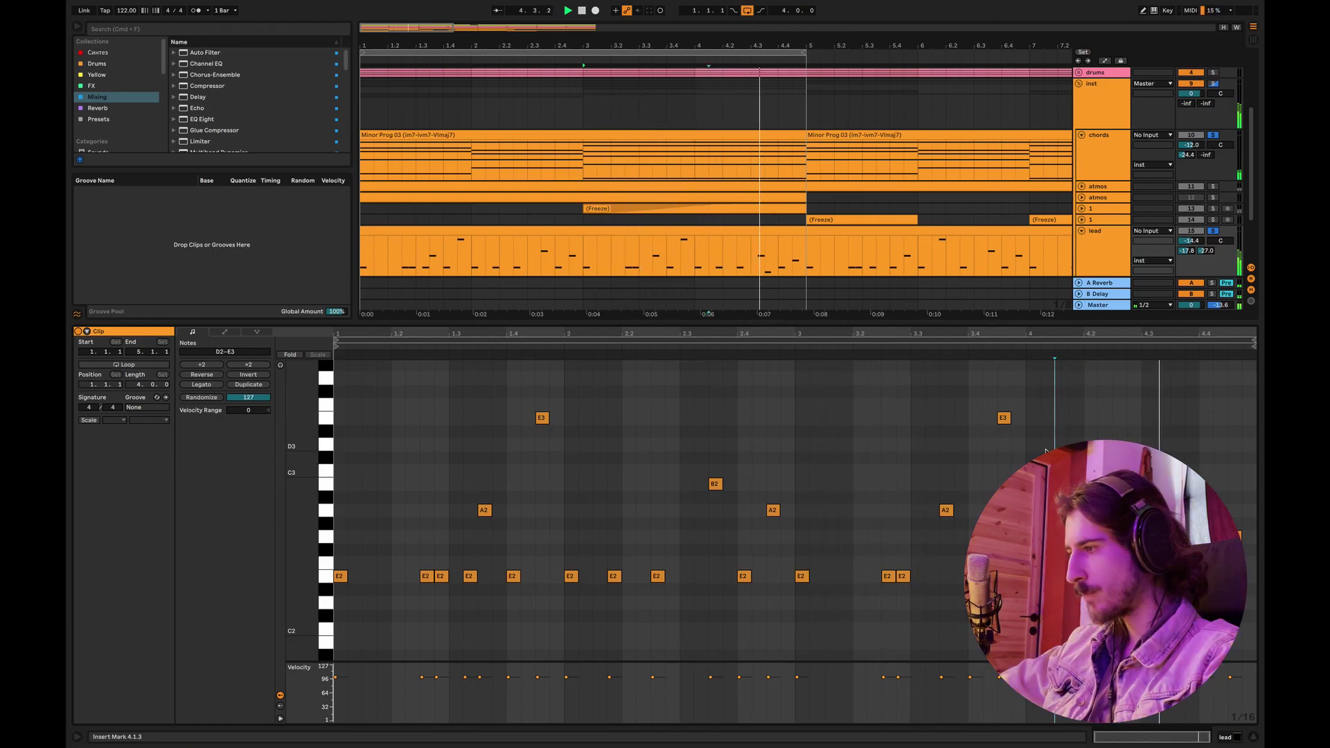
Step: Close the clip editor and select the rebuilt four-bar lead clip on the arrangement timeline
key("super+alt+l")
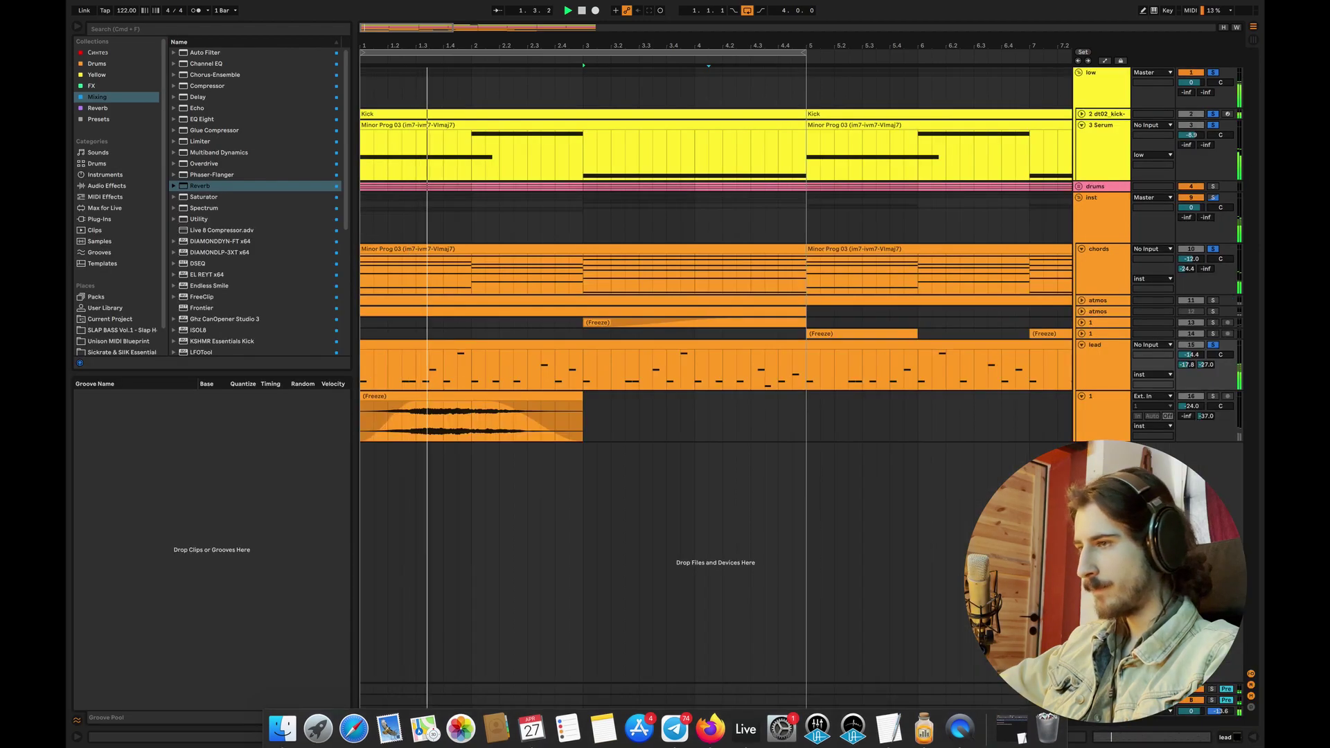
left_click_drag(422, 29, 647, 395)
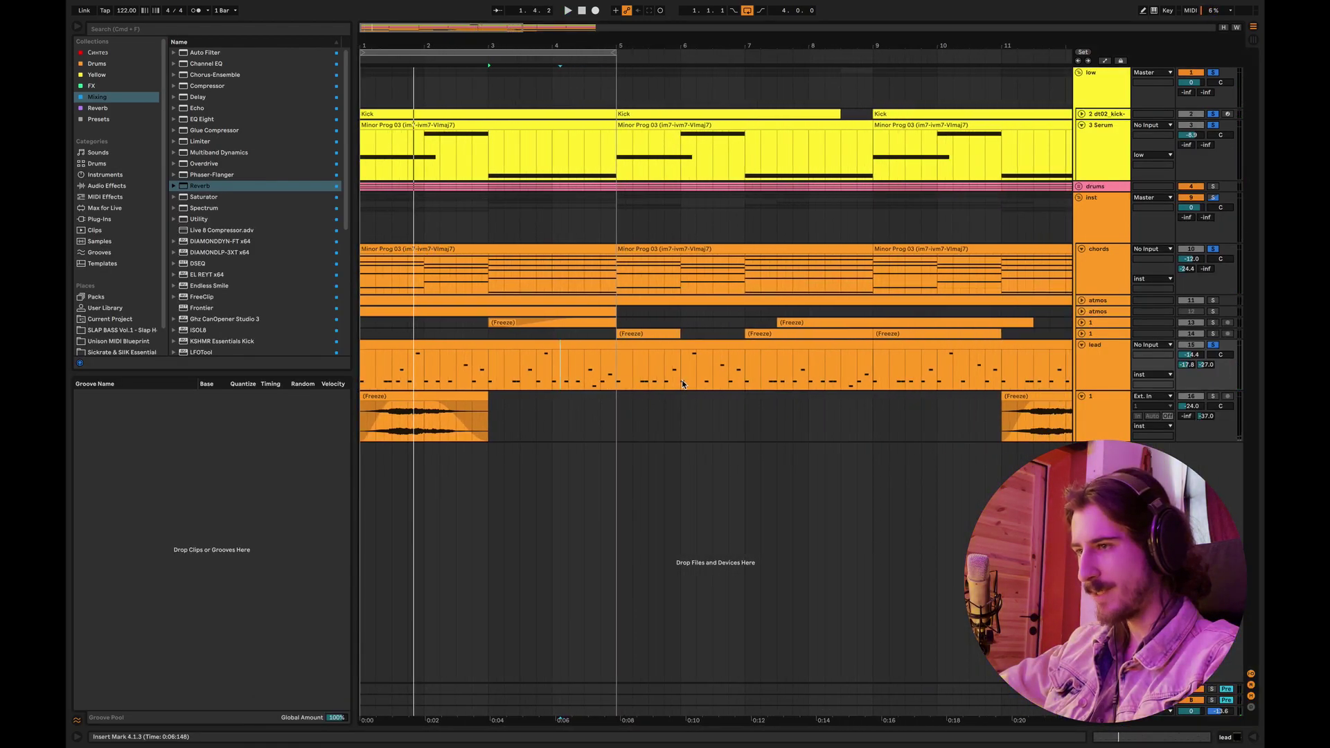
left_click(712, 374)
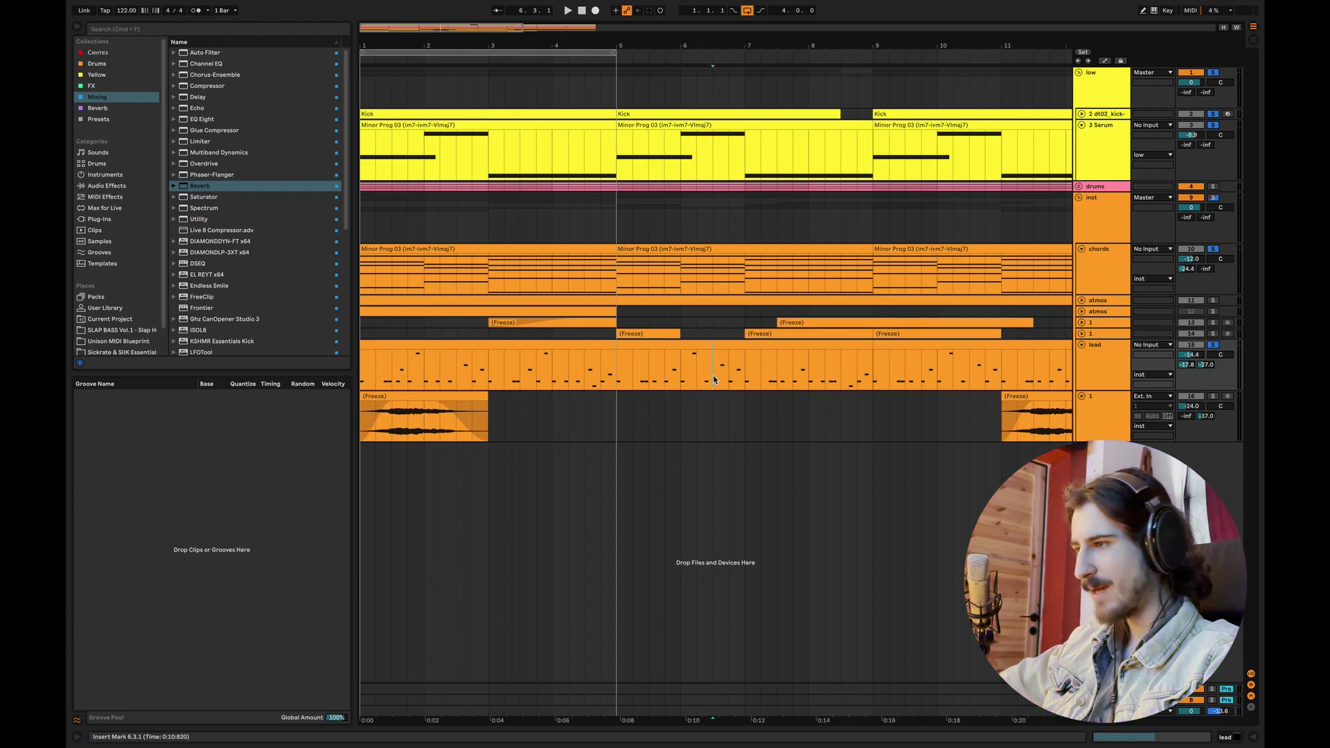
left_click(562, 347)
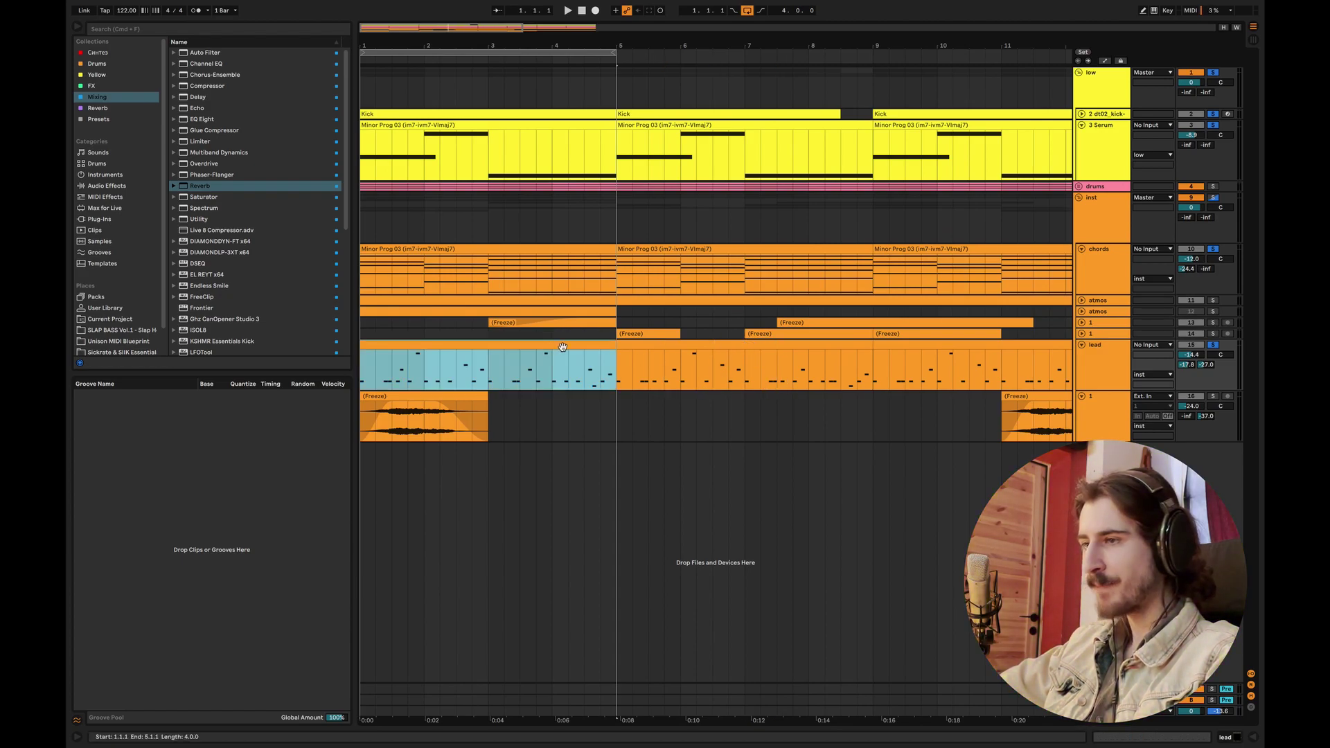
mouse_move(380, 26)
left_mouse_down()
mouse_move(399, 24)
mouse_move(364, 27)
left_mouse_up()
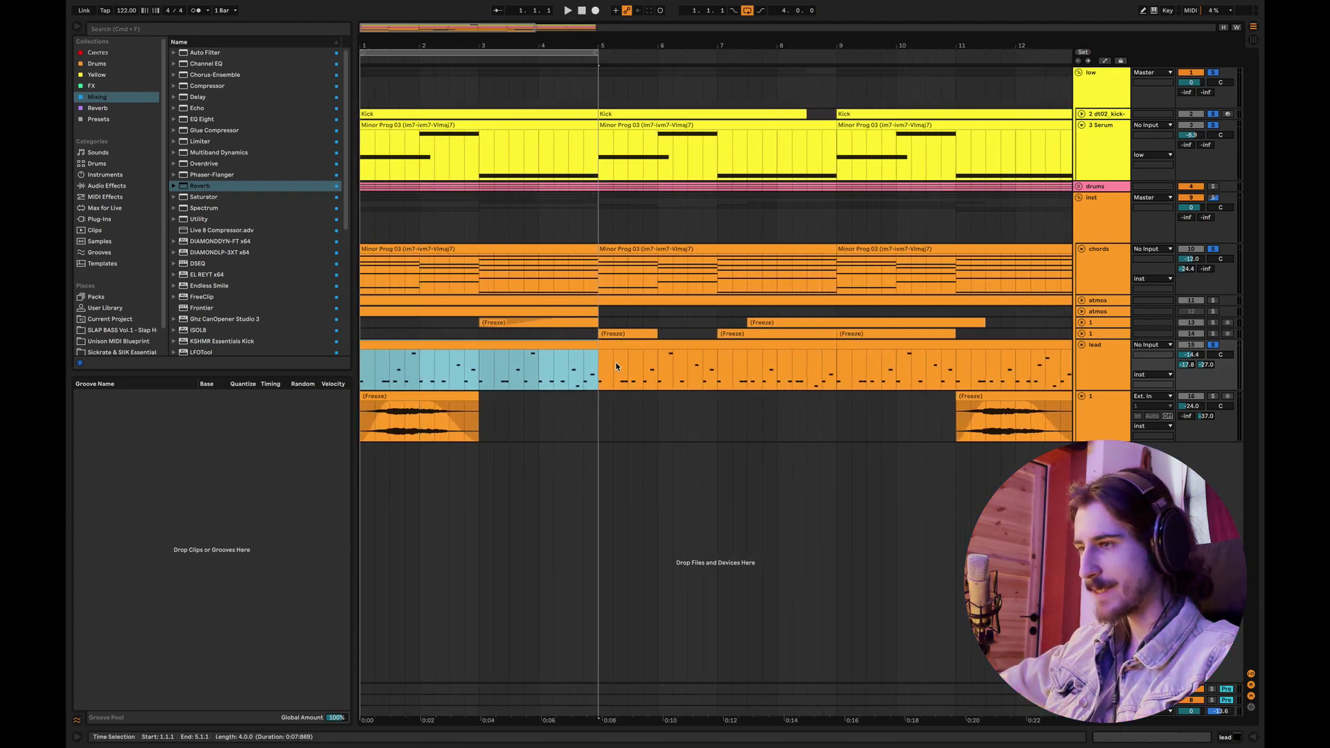
Step: Extend the arrangement loop to eight bars, ending at bar 9, and play it from 4.4.1
left_click_drag(604, 49, 834, 53)
left_click_drag(826, 348, 346, 346)
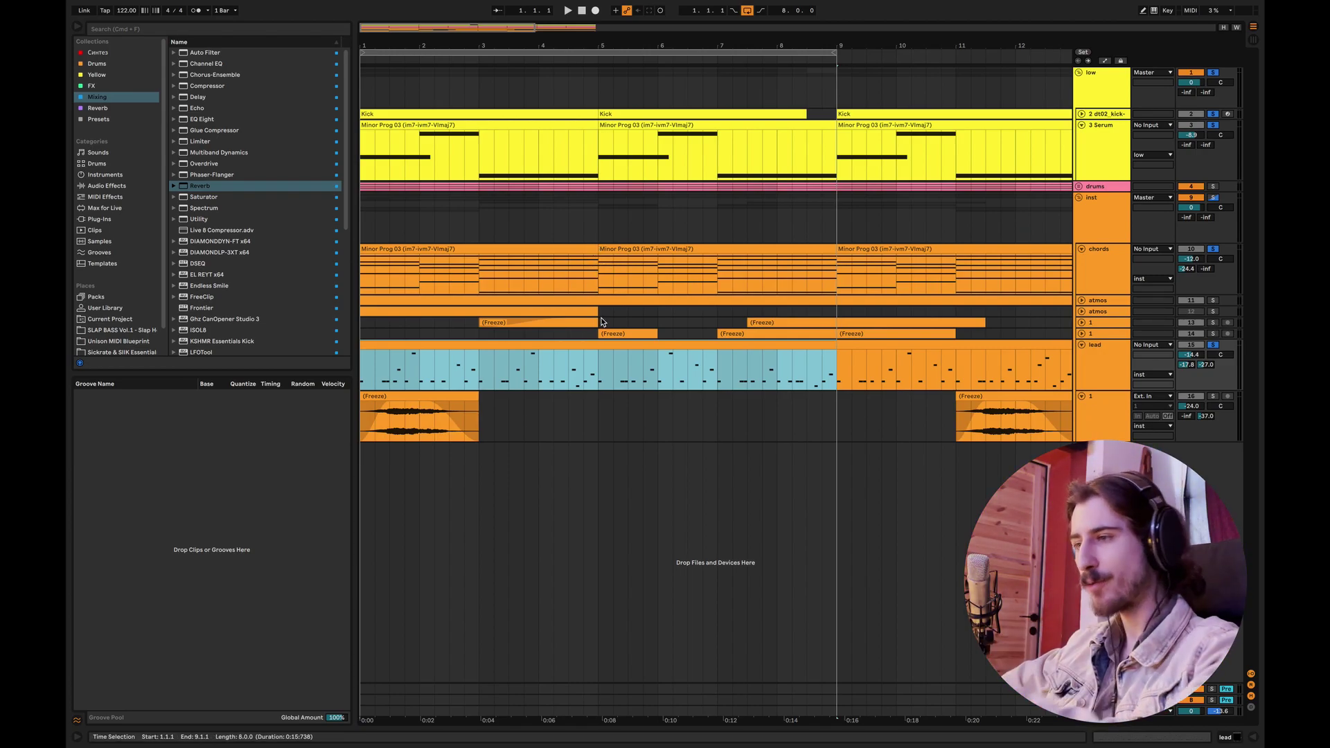
left_click_drag(597, 372, 827, 357)
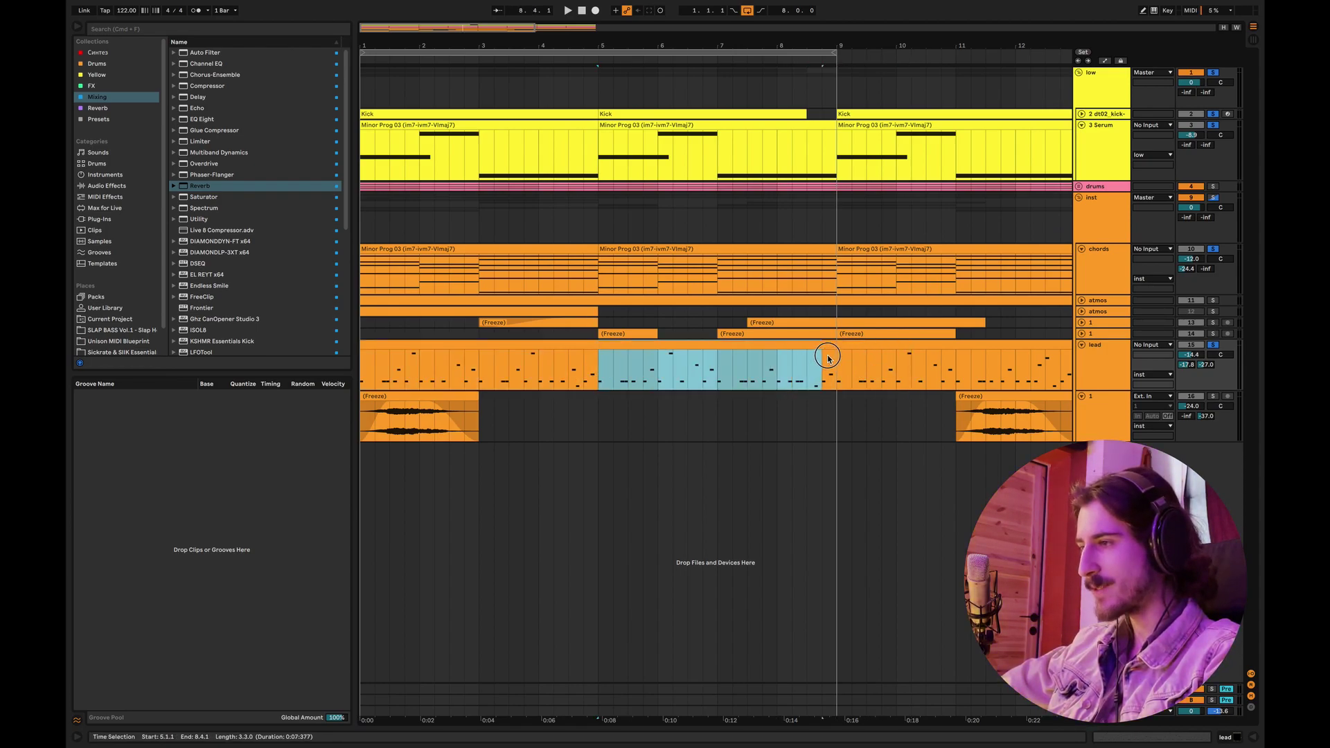
left_click(593, 352)
left_click(583, 369)
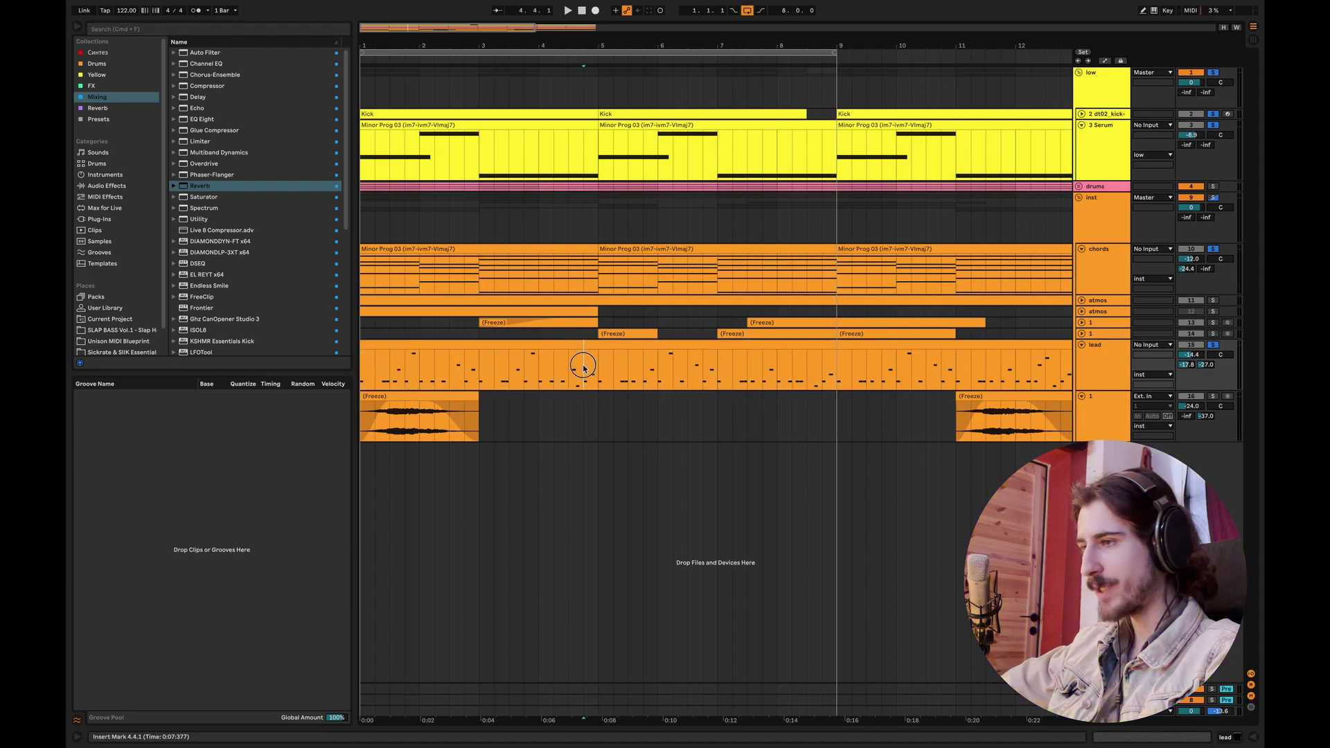
key("space")
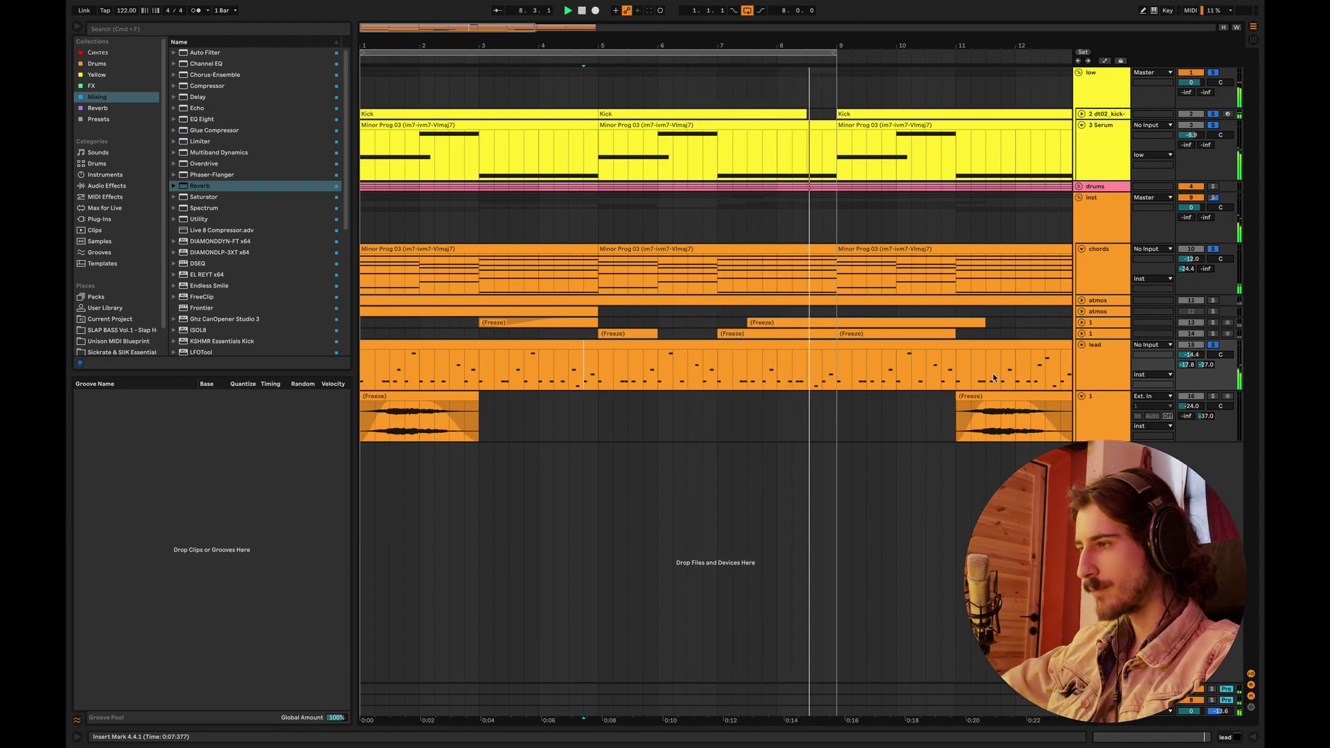
Step: Stop playback and replace the lead in bars 1 to 8 with a copy of the eight-bar lead clip from bar 9
key("space")
left_click_drag(851, 357, 416, 371)
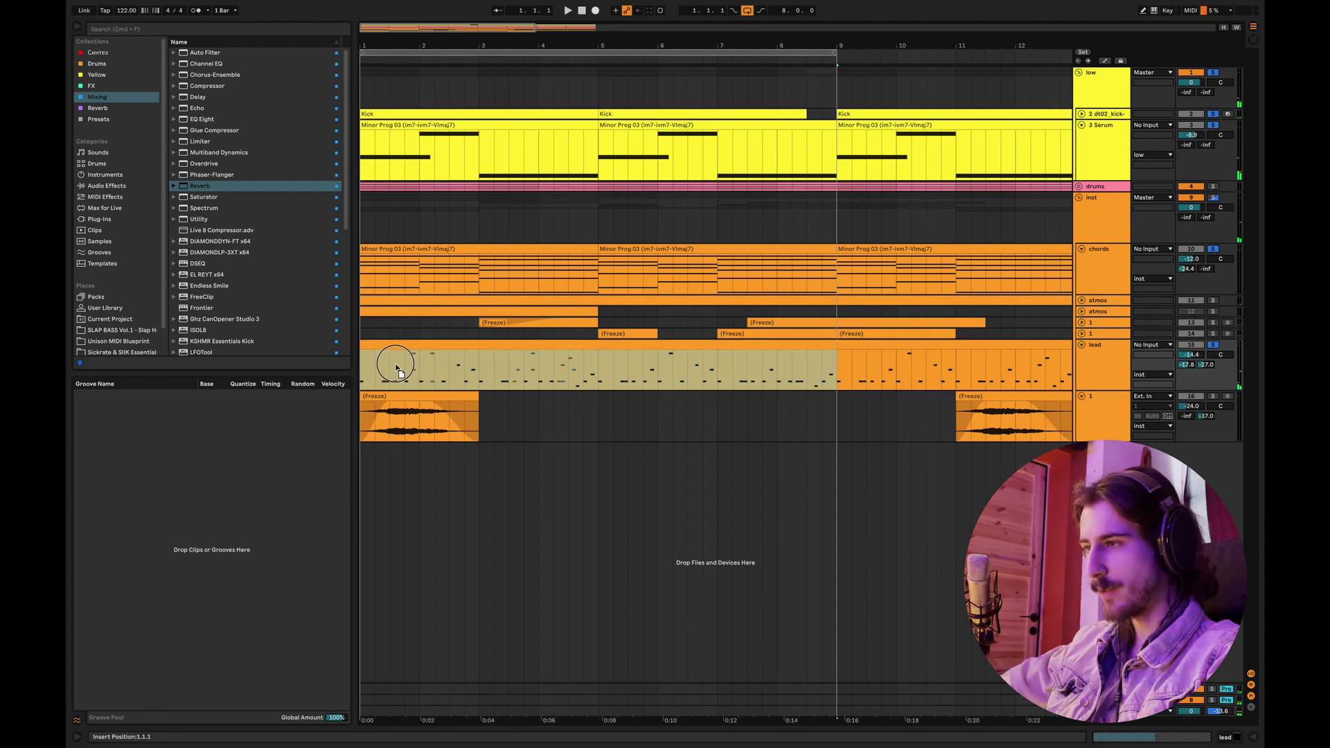
key("super+shift+j")
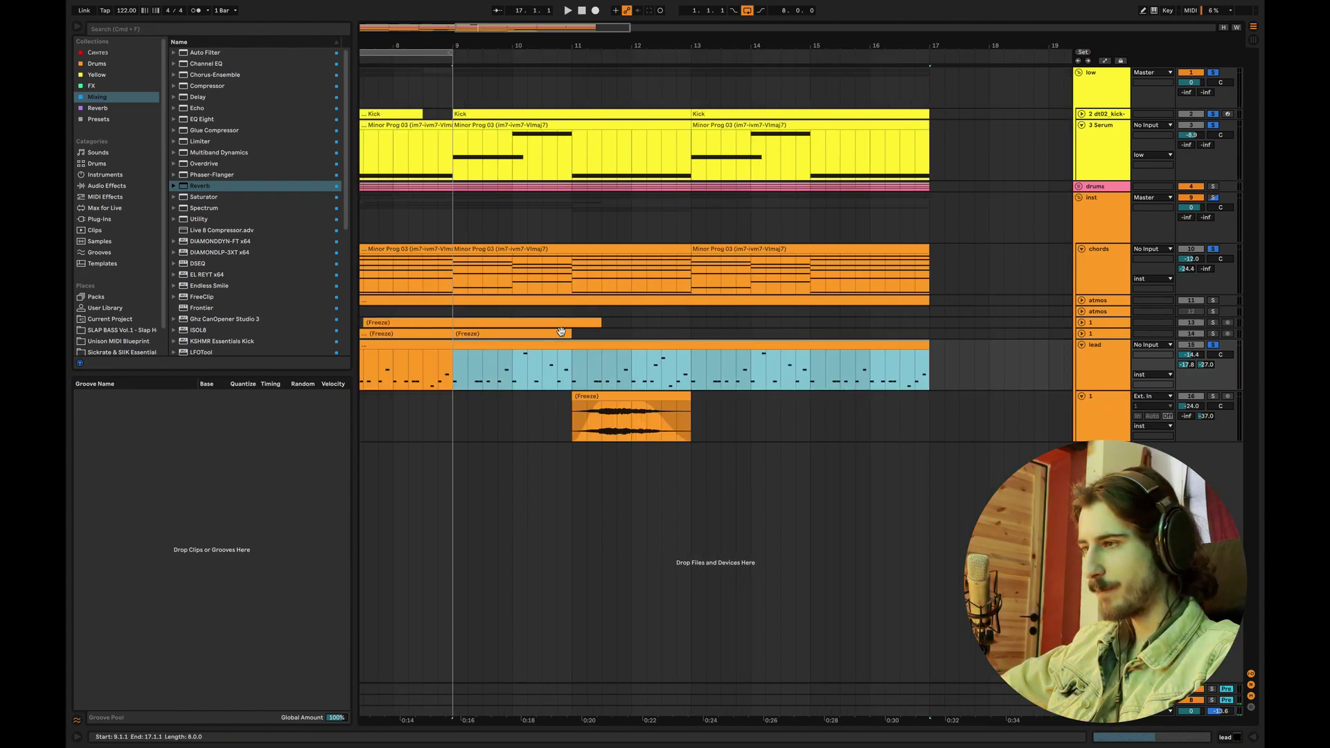
key("ctrl+d")
Step: Open the eight-bar lead clip at bar 1, select the G2 note ending bar 4, and play from 3.4.1
double_click(594, 345)
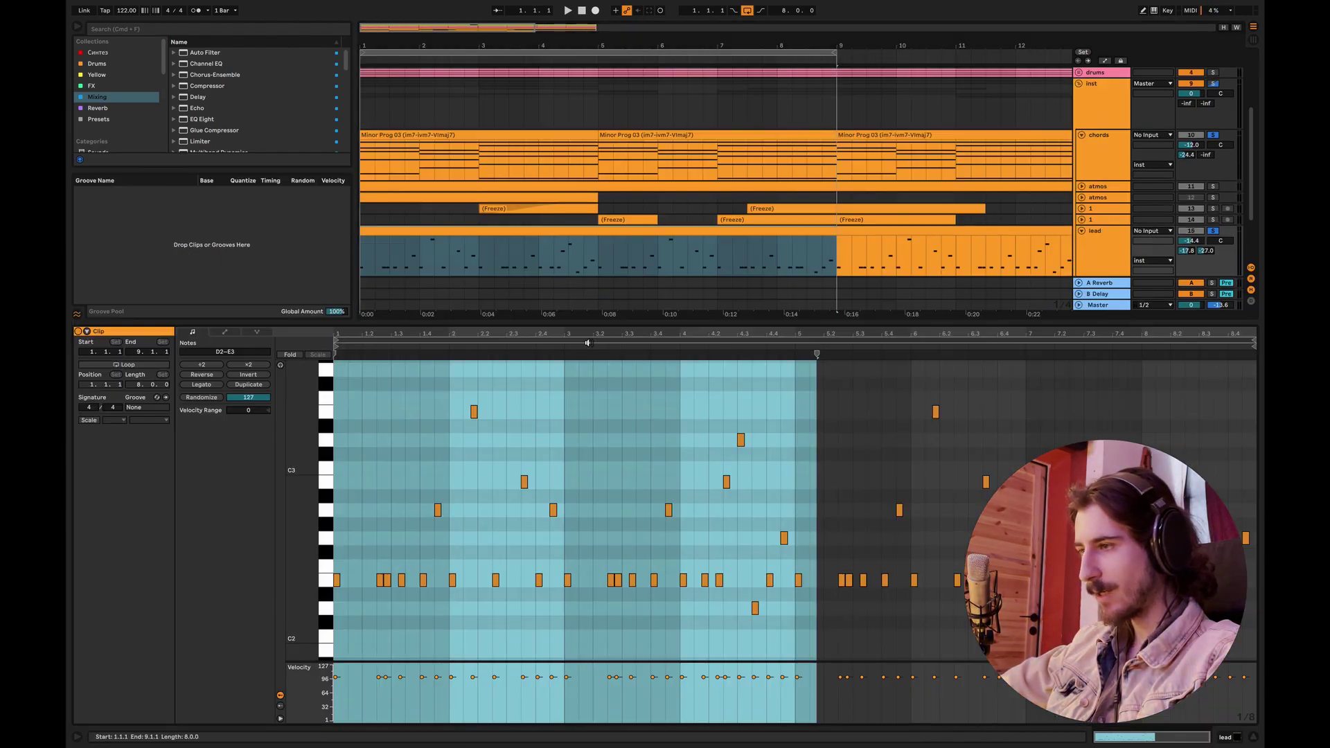
left_click(832, 496)
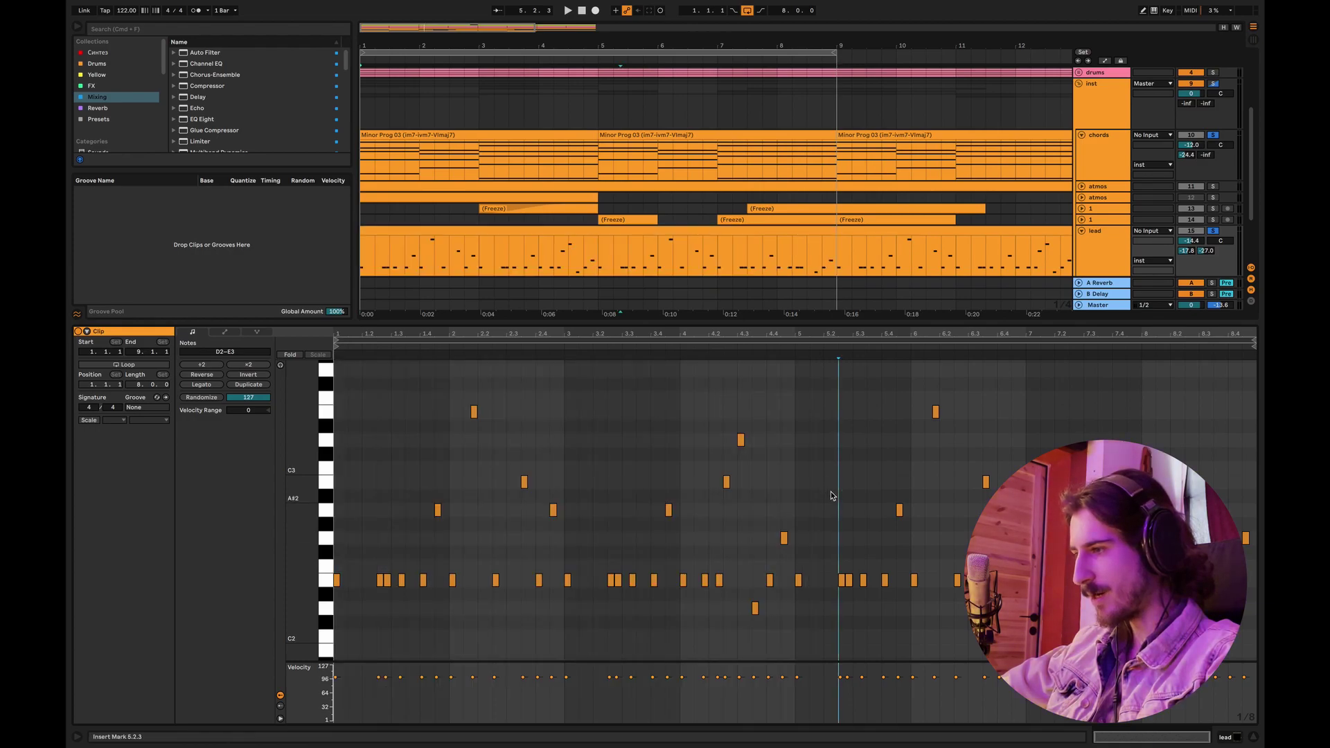
left_click_drag(809, 531, 755, 551)
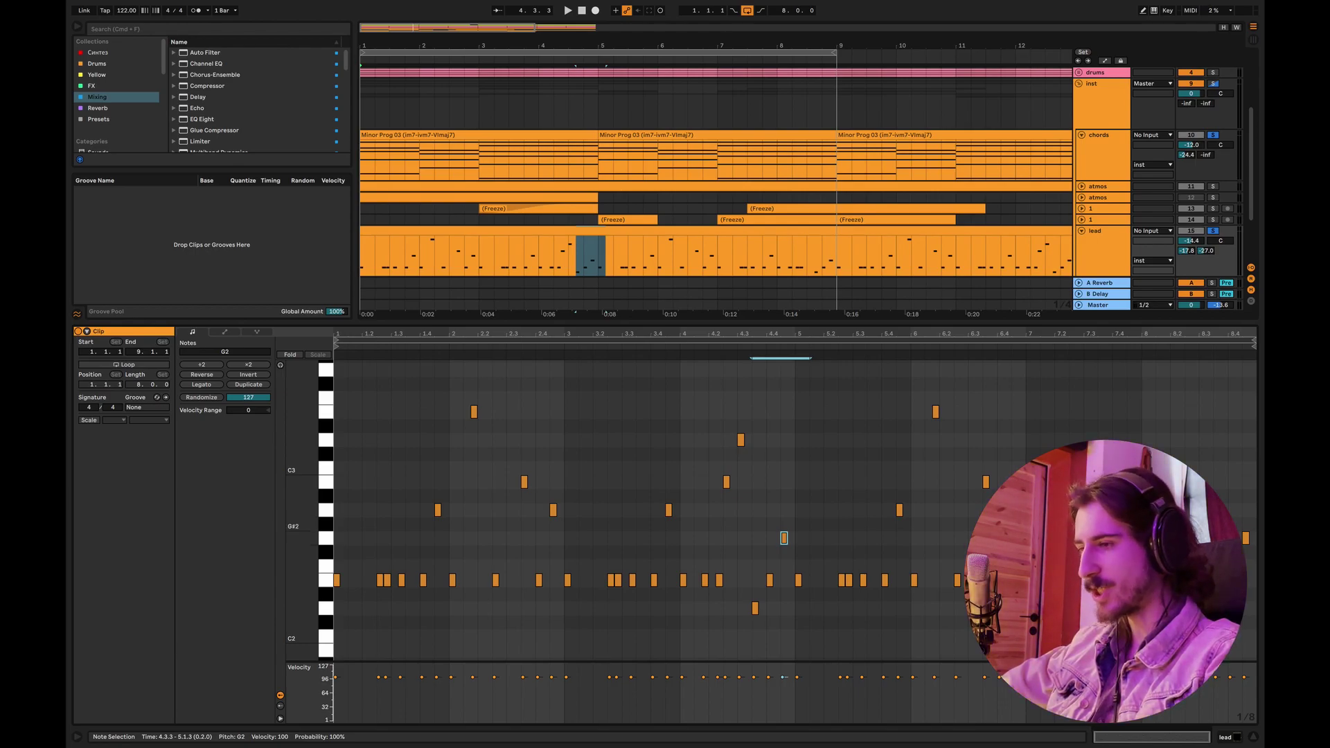
left_click(525, 263)
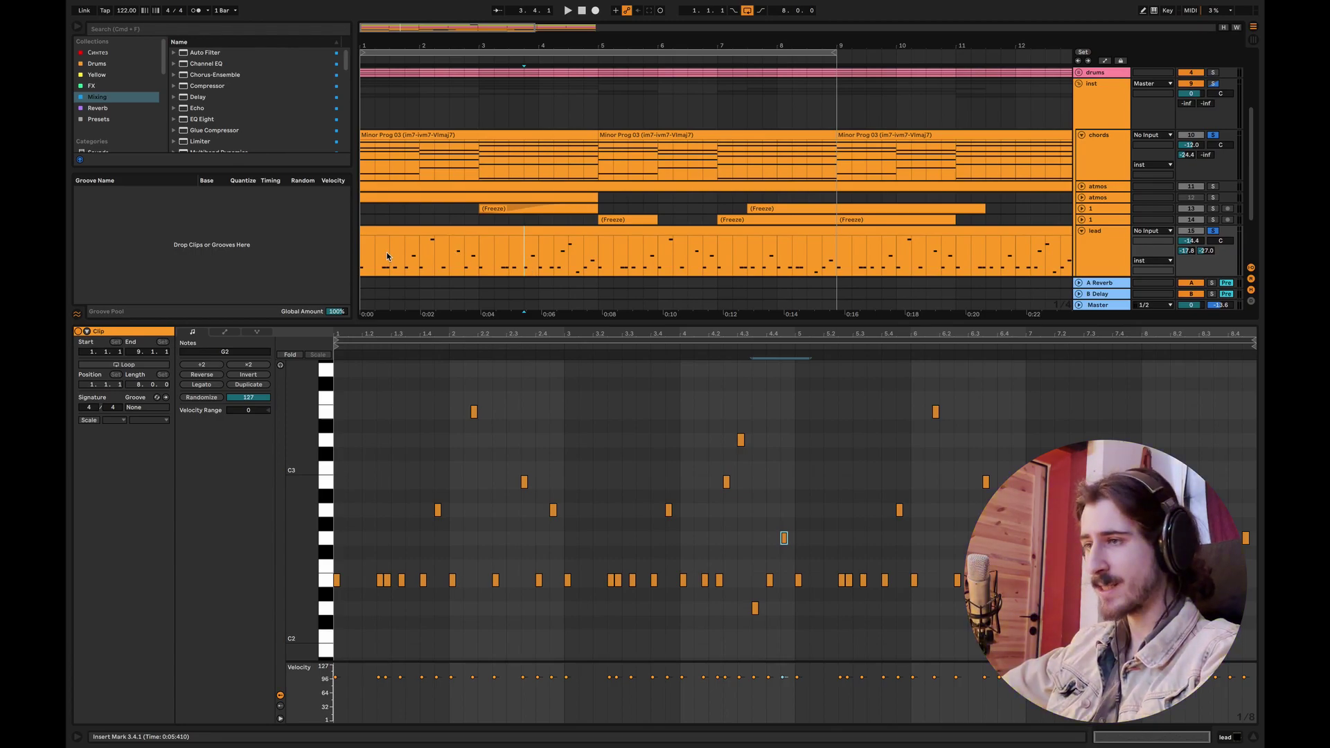
key("space")
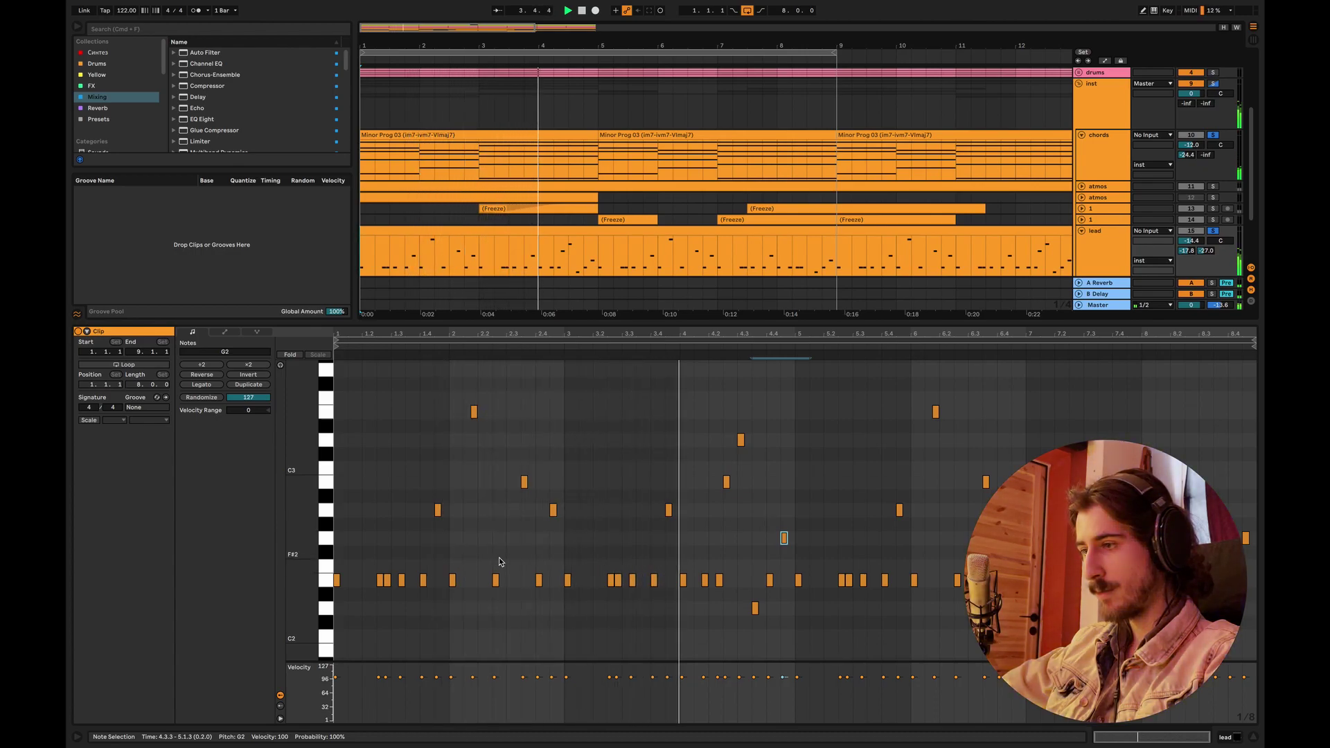
Step: Solo the atmos and drums tracks alongside the chords and lead, and play the eight-bar loop from bar 1
left_click(1212, 186)
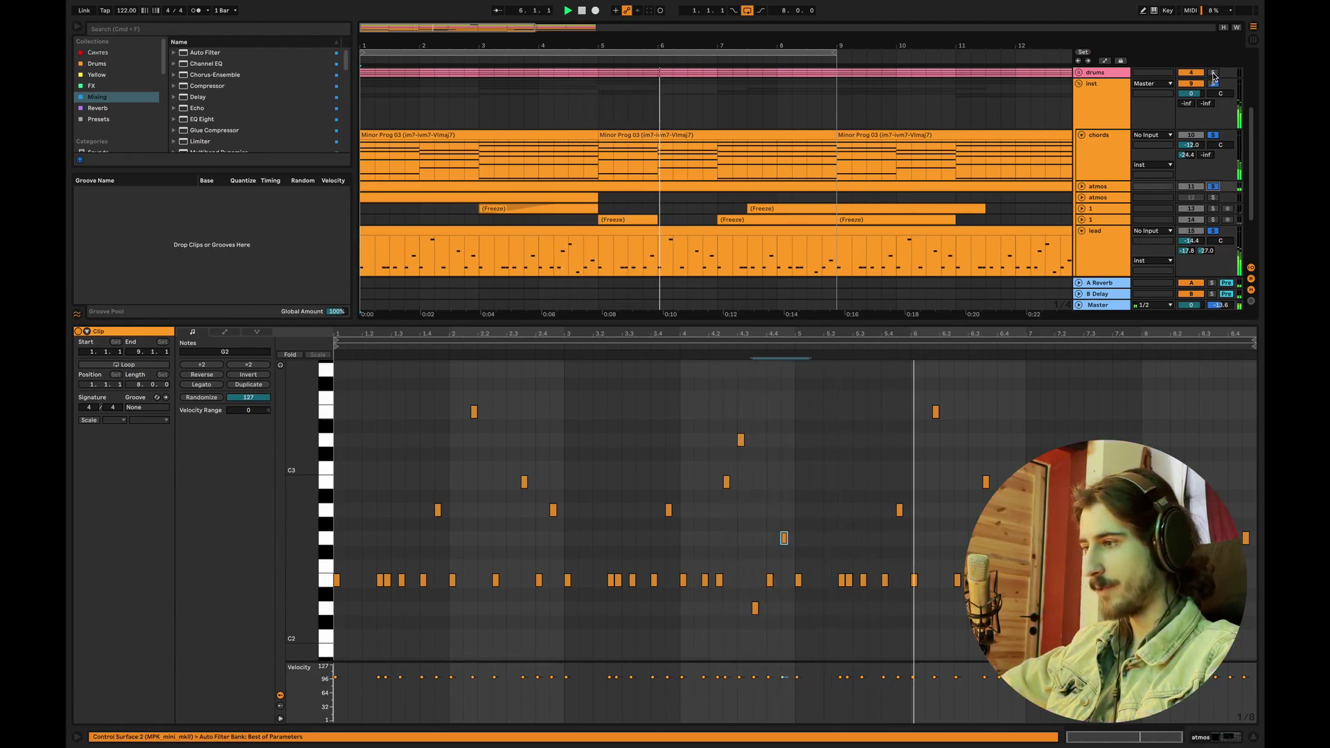
left_click(1052, 448)
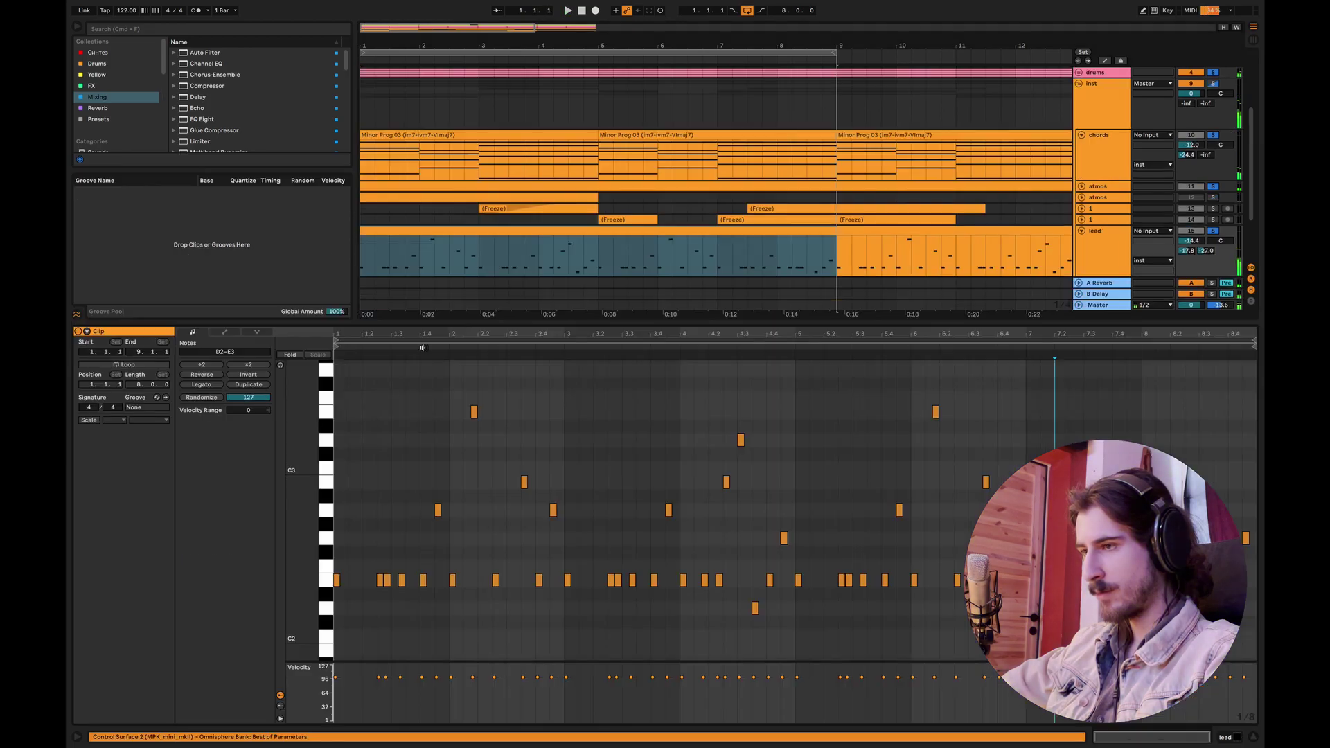
key("space")
Step: Lengthen the lead's E2 note at 1.4.1 so that it ends at 1.4.3
left_click(426, 580)
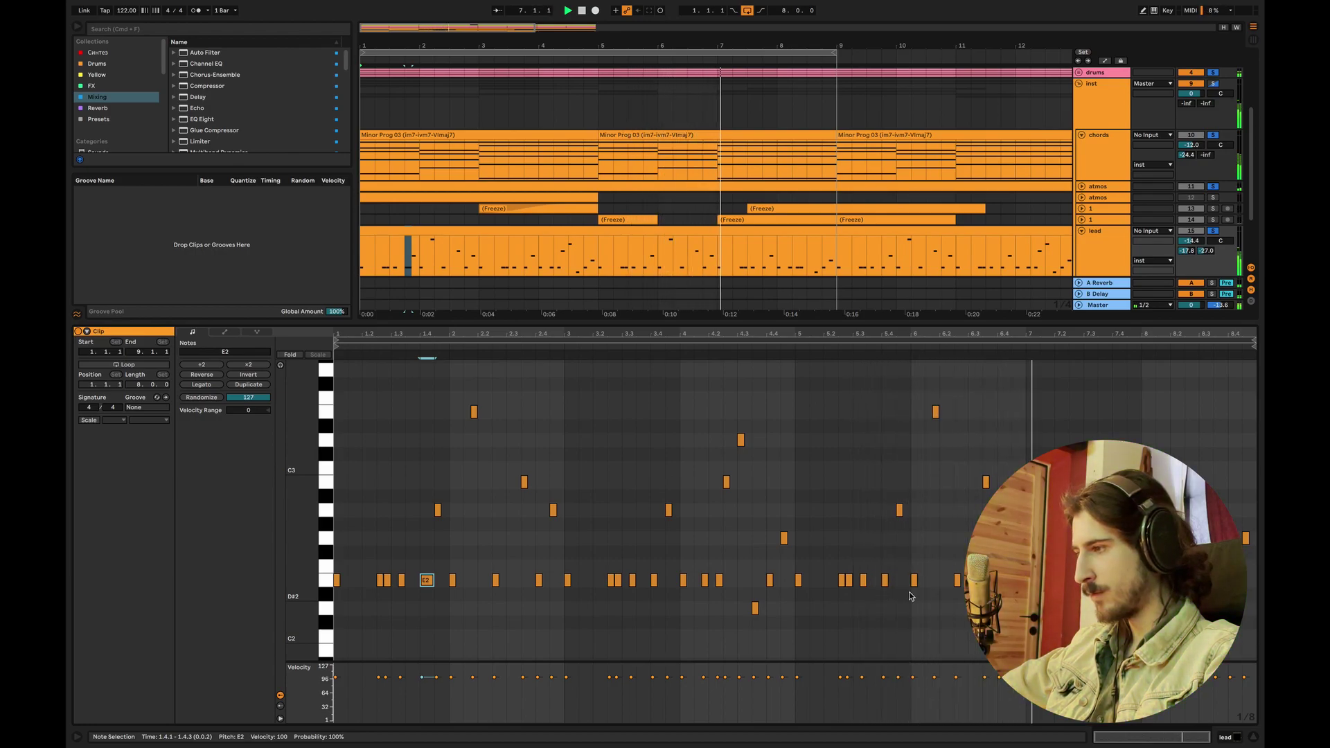
left_click(1069, 596)
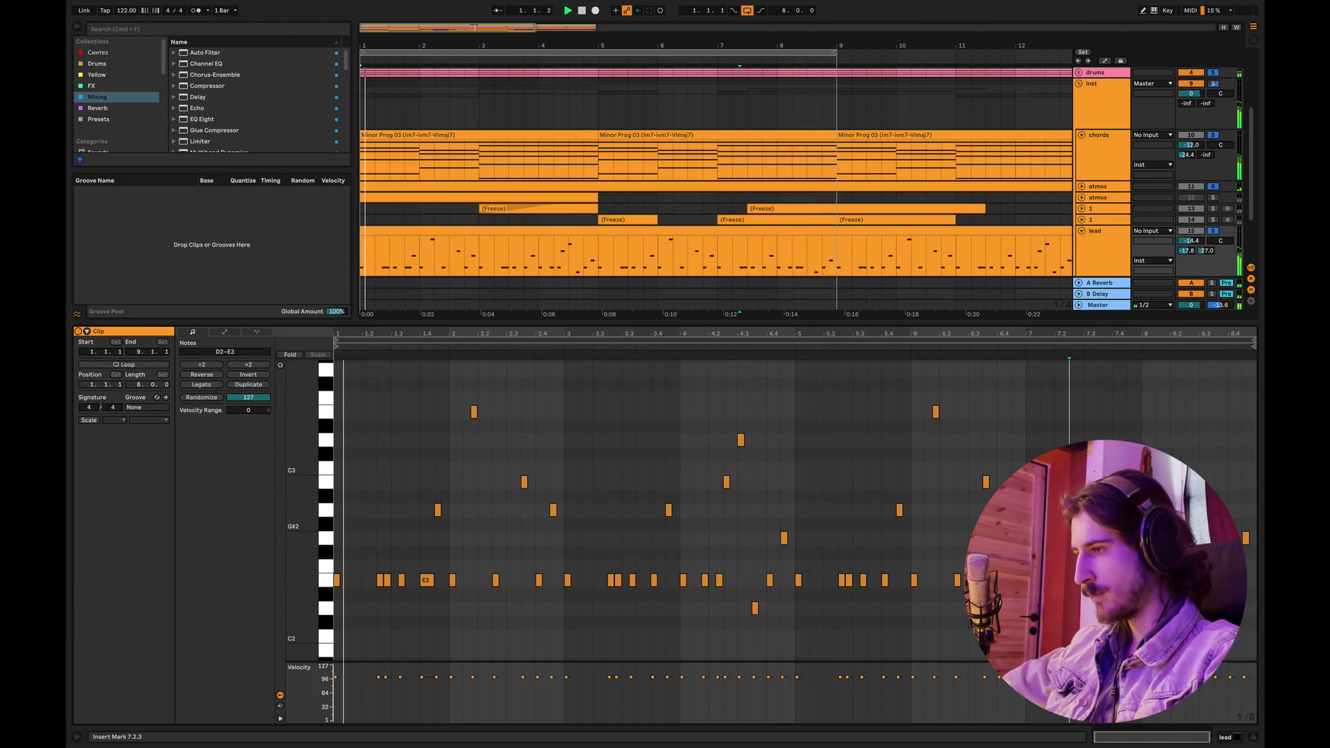
Step: Try a C3 note just before bar 5 of the lead, move it down to B2, and remove it
key("plus")
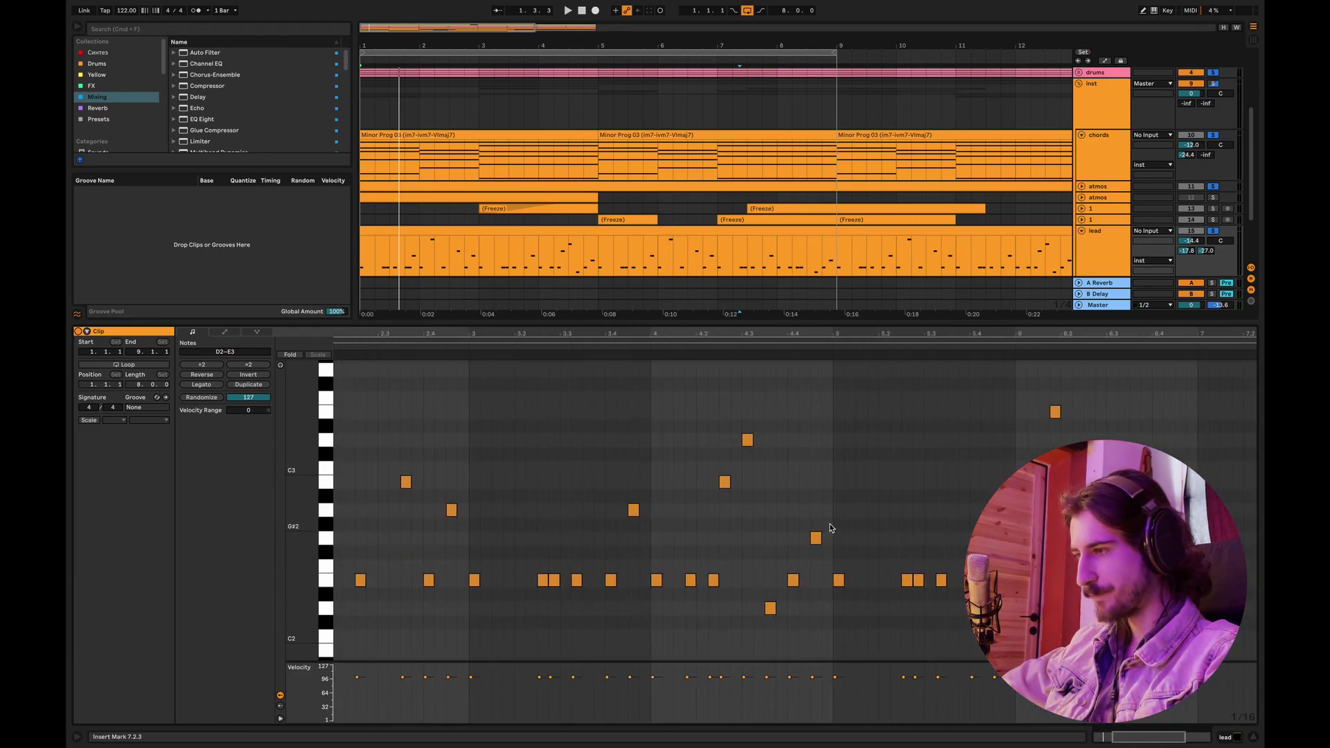
double_click(828, 469)
left_click(743, 346)
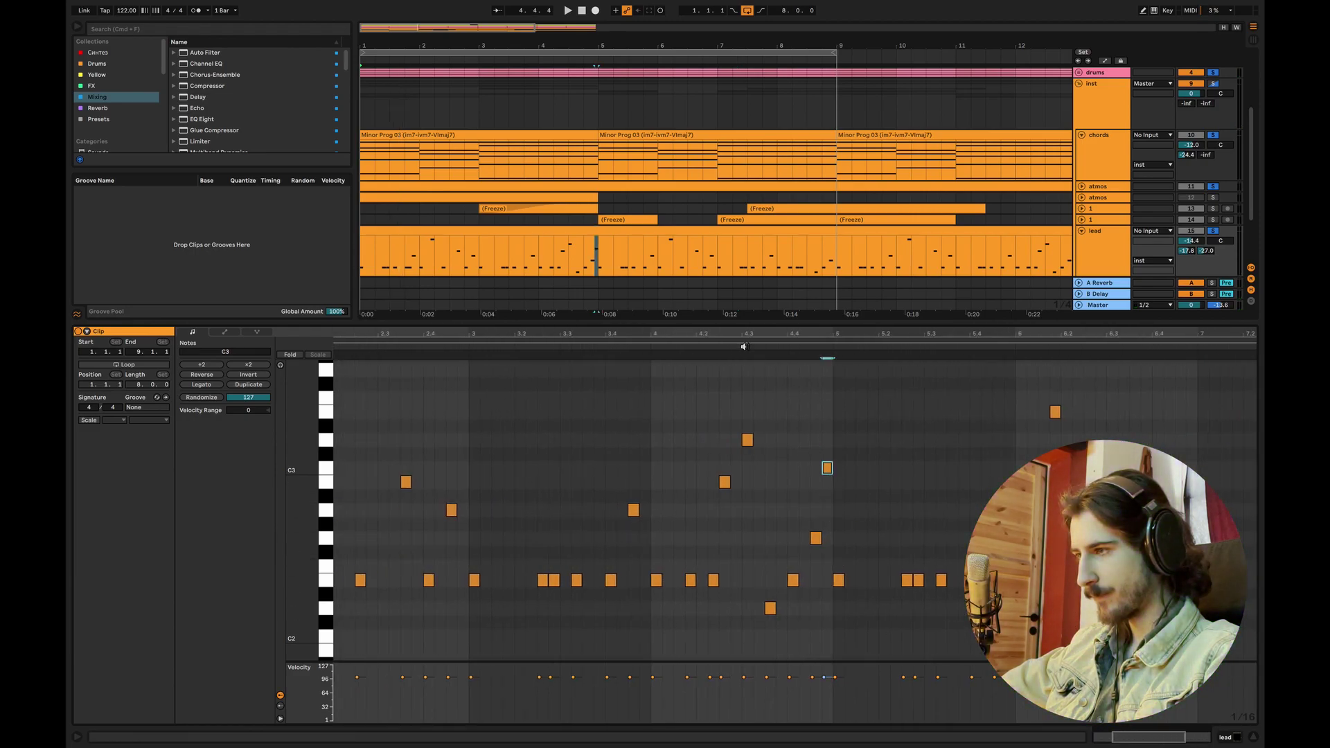
left_click(827, 471)
left_click_drag(827, 476, 827, 489)
left_click(769, 346)
double_click(827, 482)
key("space")
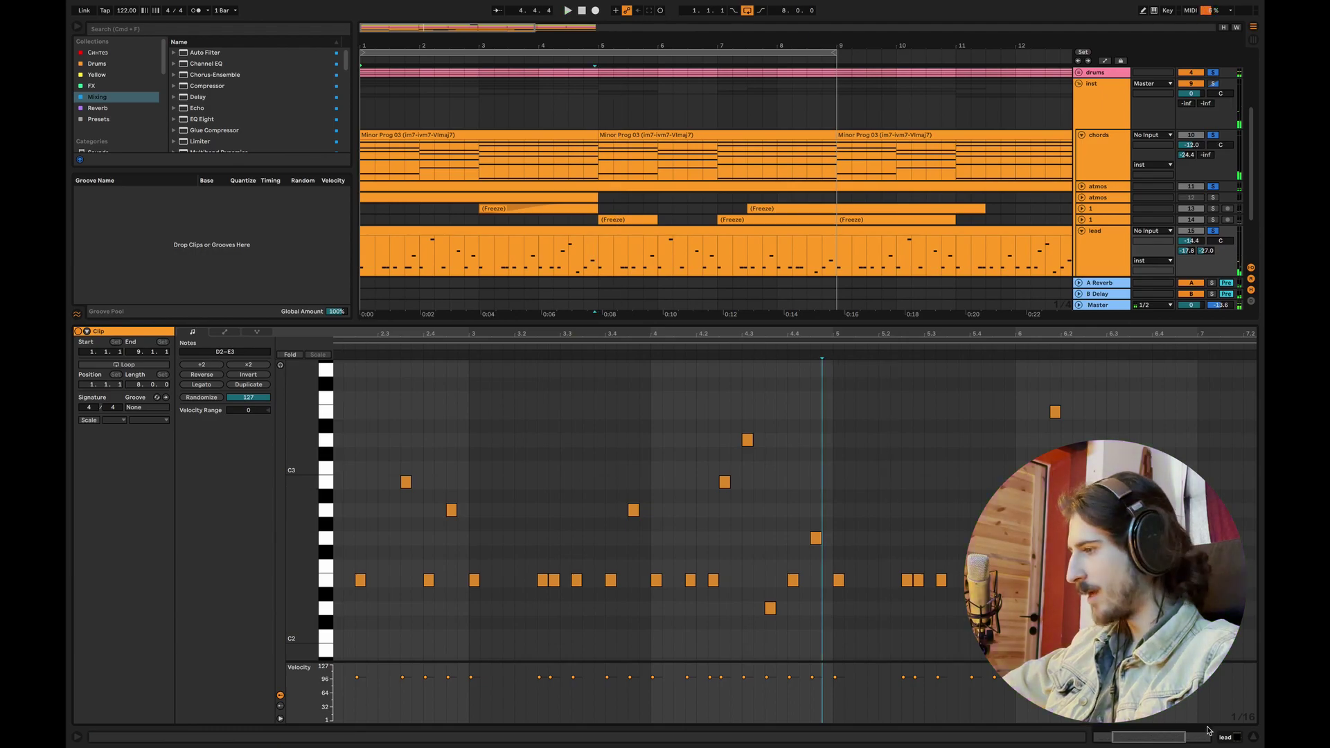
left_click_drag(1131, 742, 1131, 724)
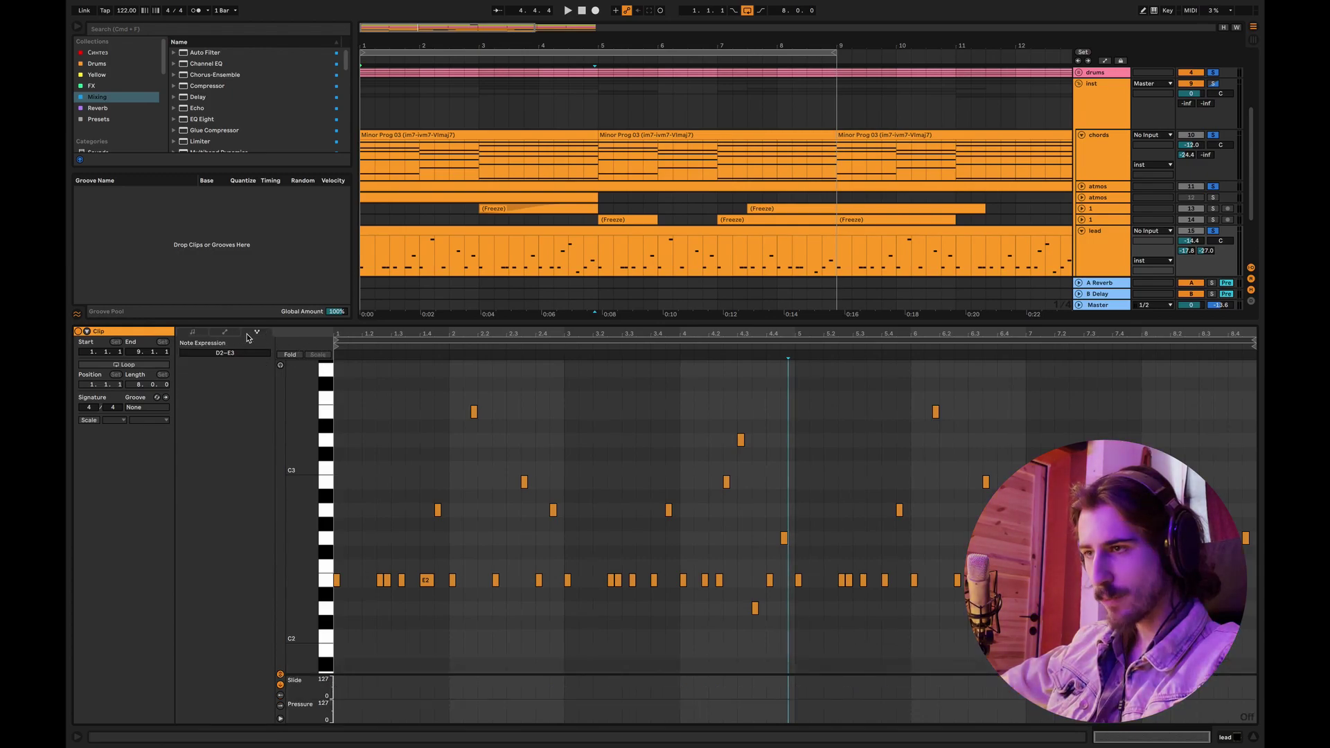
left_click(225, 334)
left_click(197, 335)
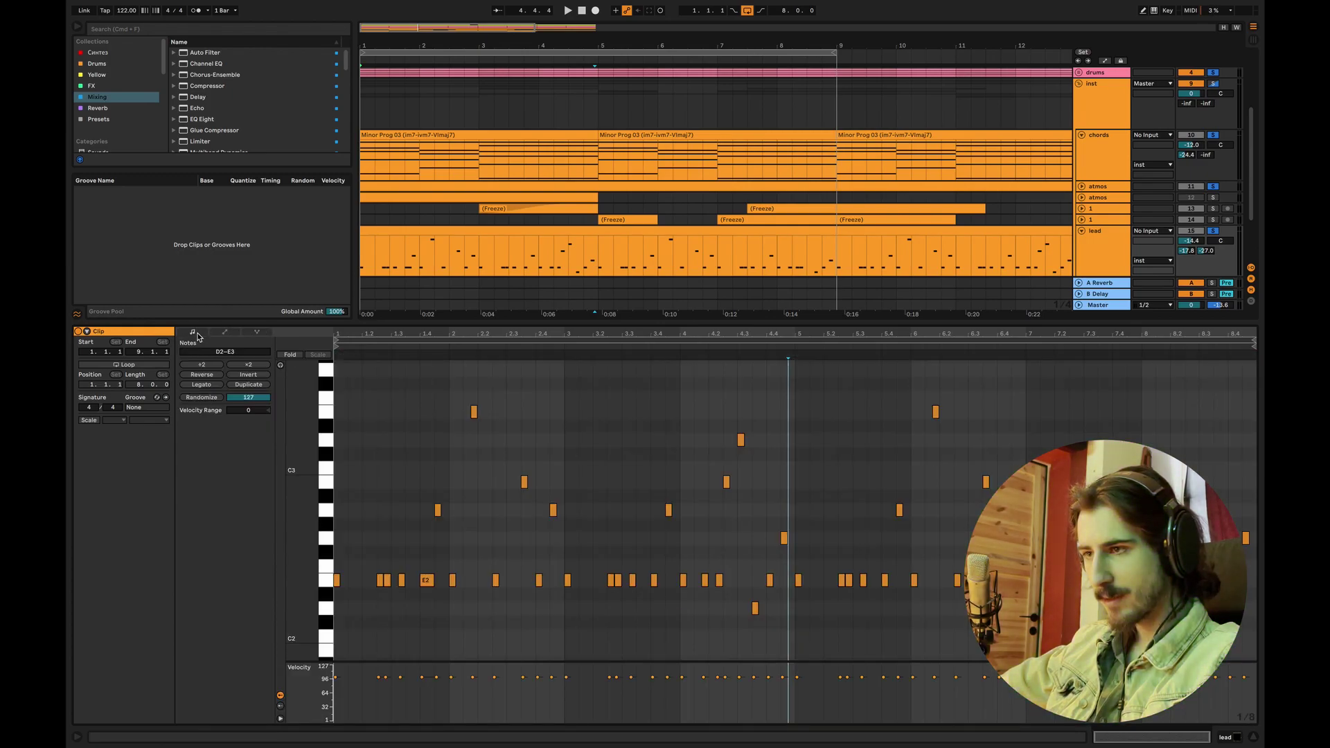
left_click(290, 355)
left_click(290, 354)
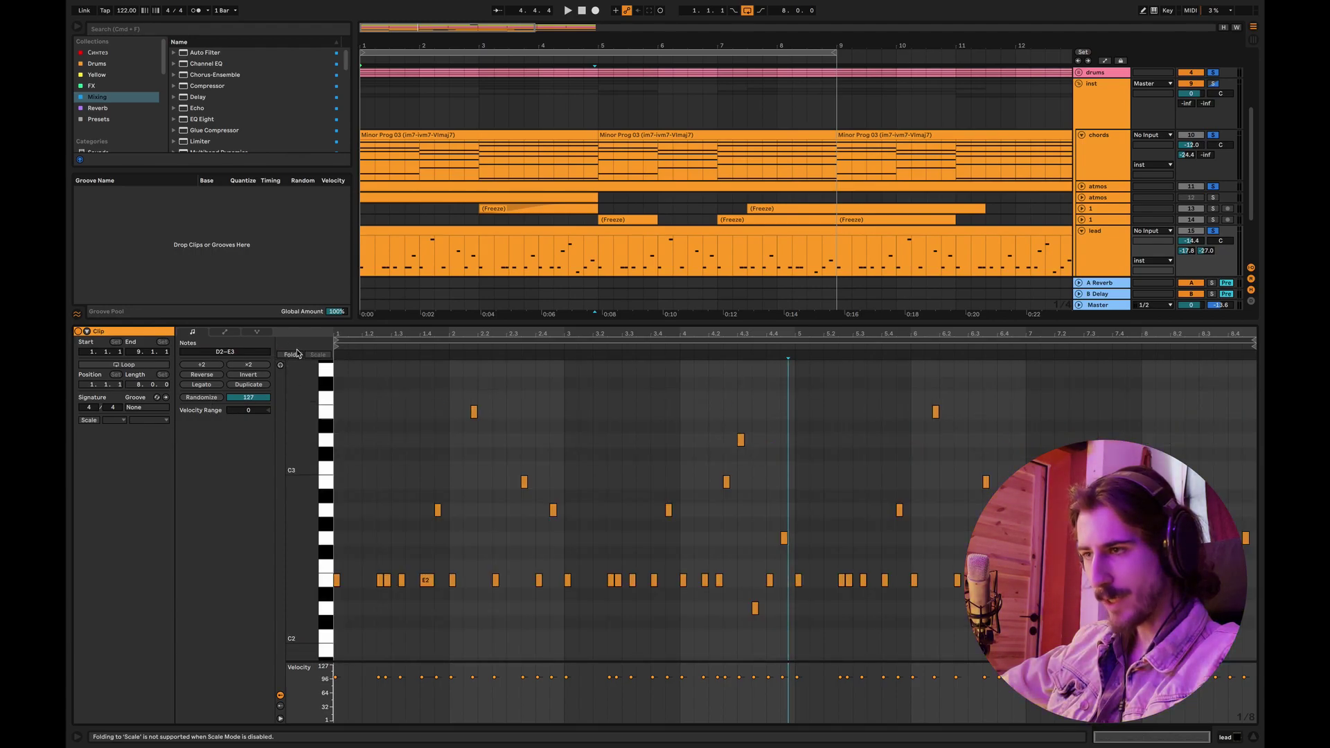
Step: Close the clip editor and move the lead track directly below the chords track
left_click(1254, 739)
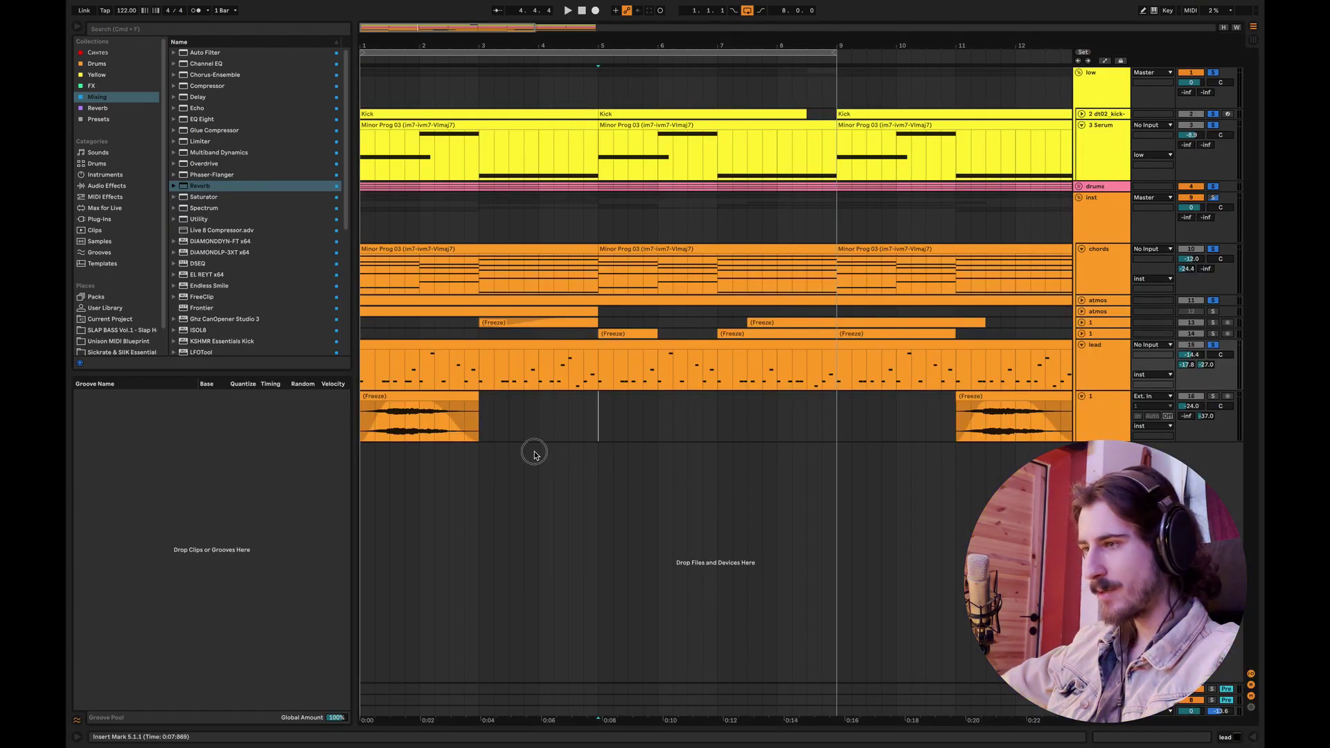
left_click_drag(566, 456, 363, 430)
left_click(478, 287)
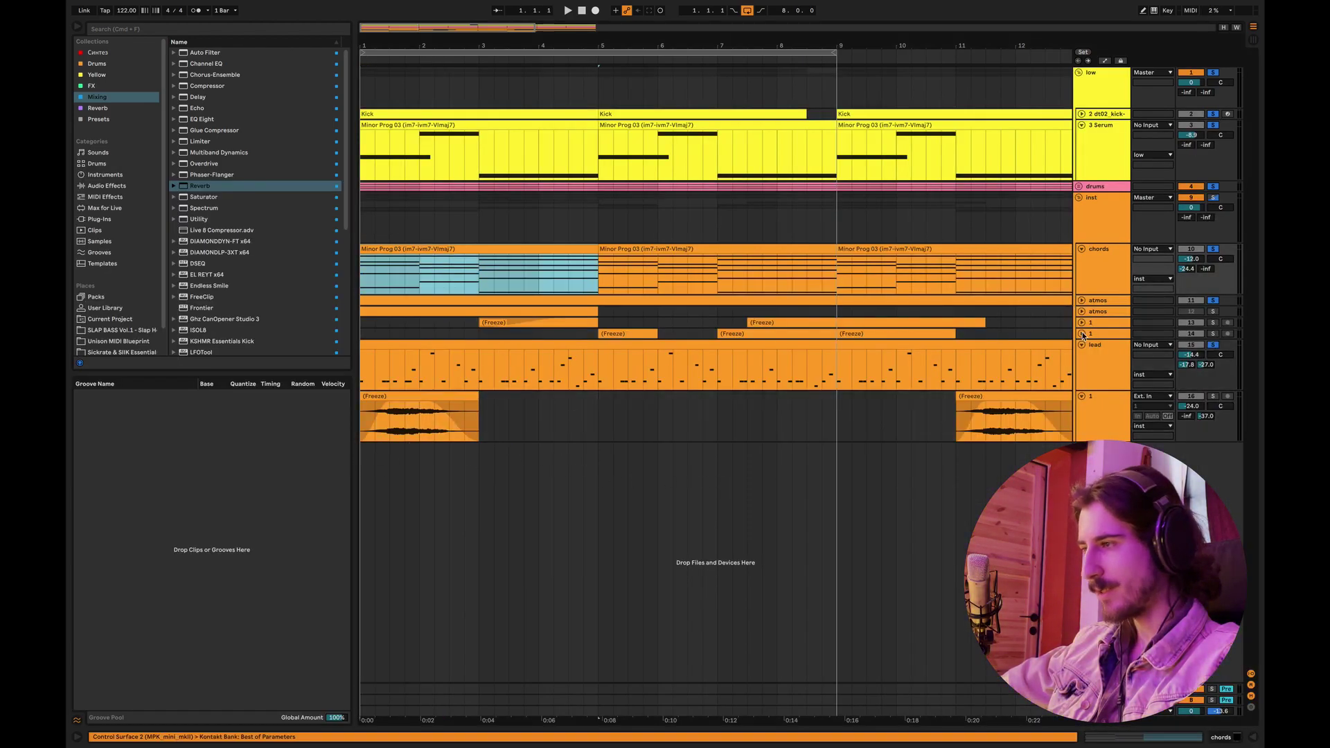
left_click_drag(1102, 372, 549, 303)
left_click(547, 301)
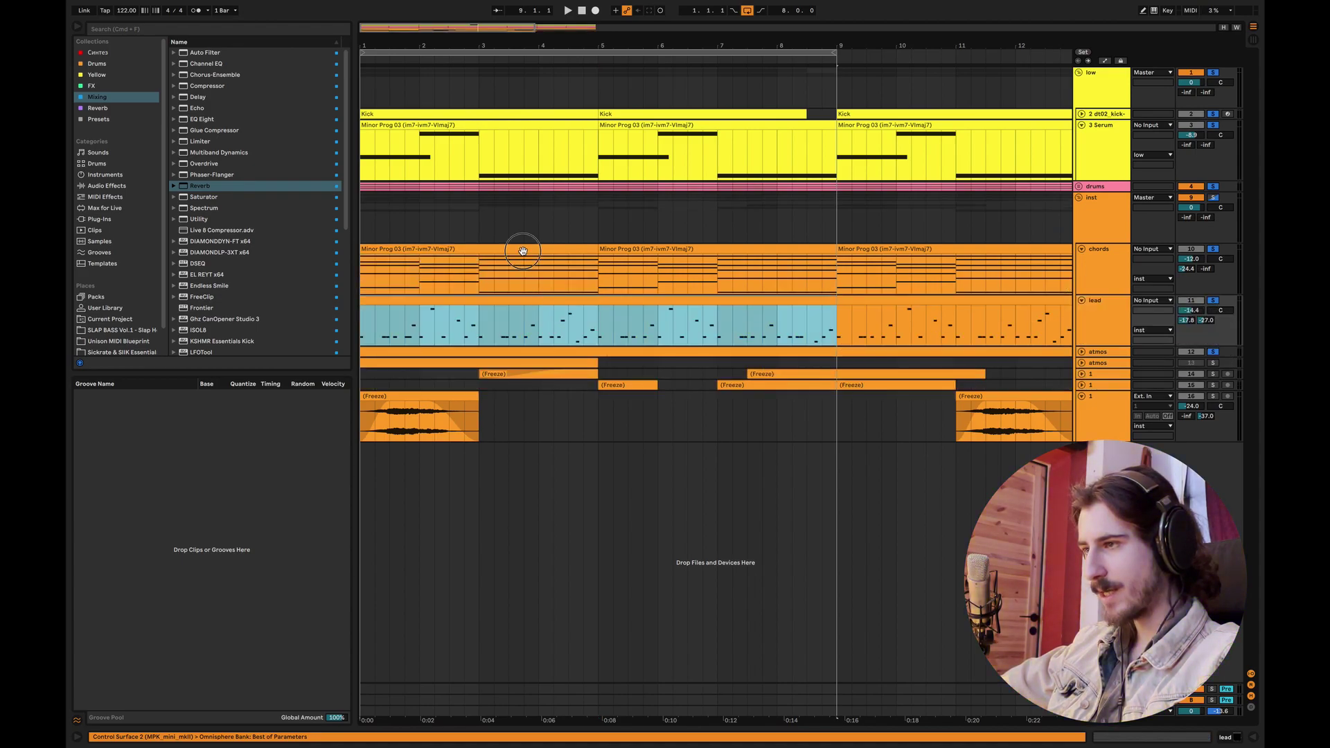
Step: Open the chords and lead clips in bars 1 to 8 together in one note editor
left_click(523, 250, "shift")
double_click(523, 251)
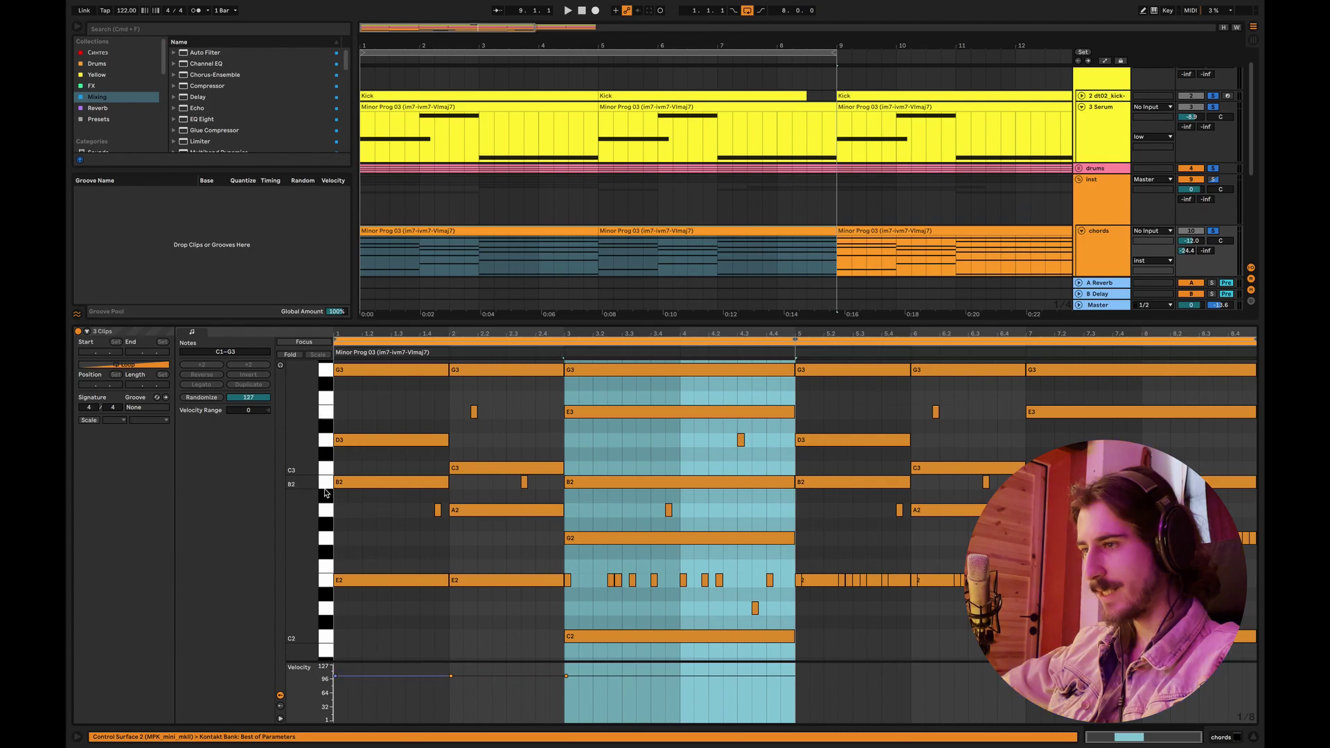
left_click(787, 357)
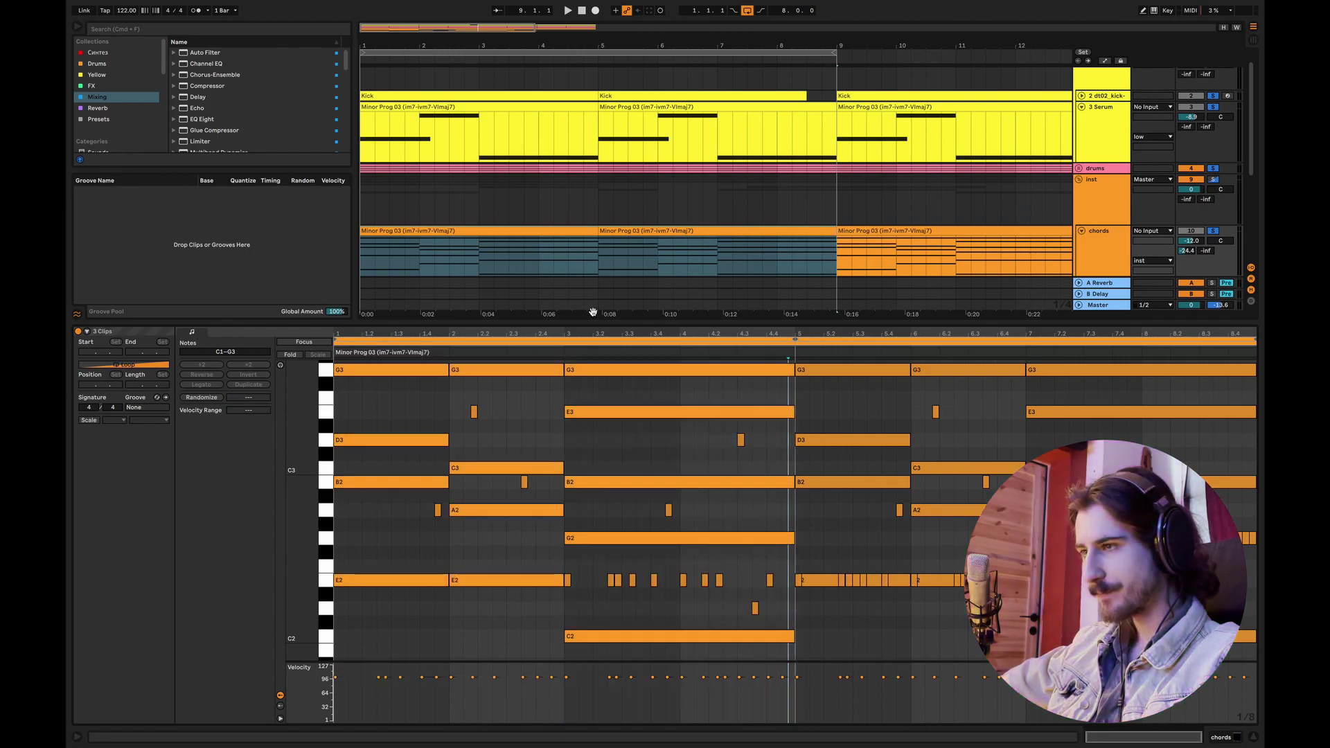
Step: Recolor the selected chords and lead clips pink, and set the lead clip back to orange
right_click(518, 232)
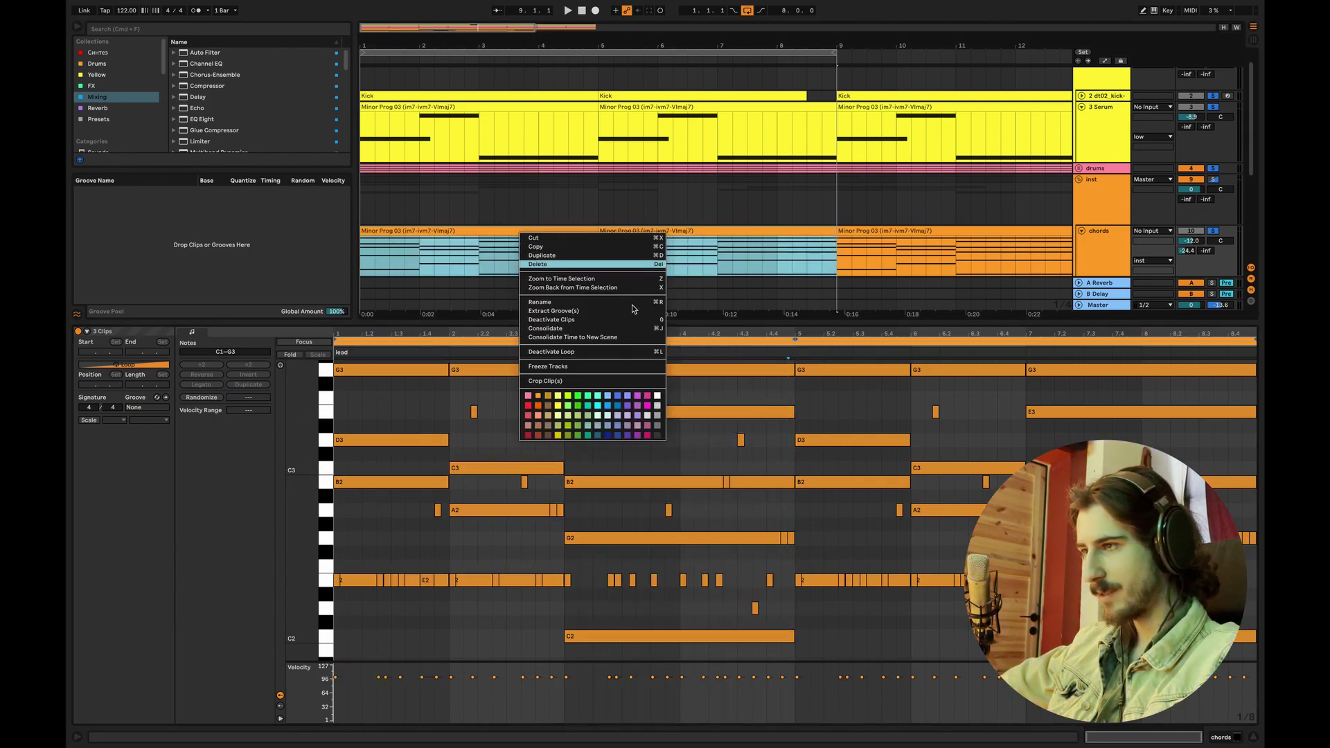
left_click(526, 392)
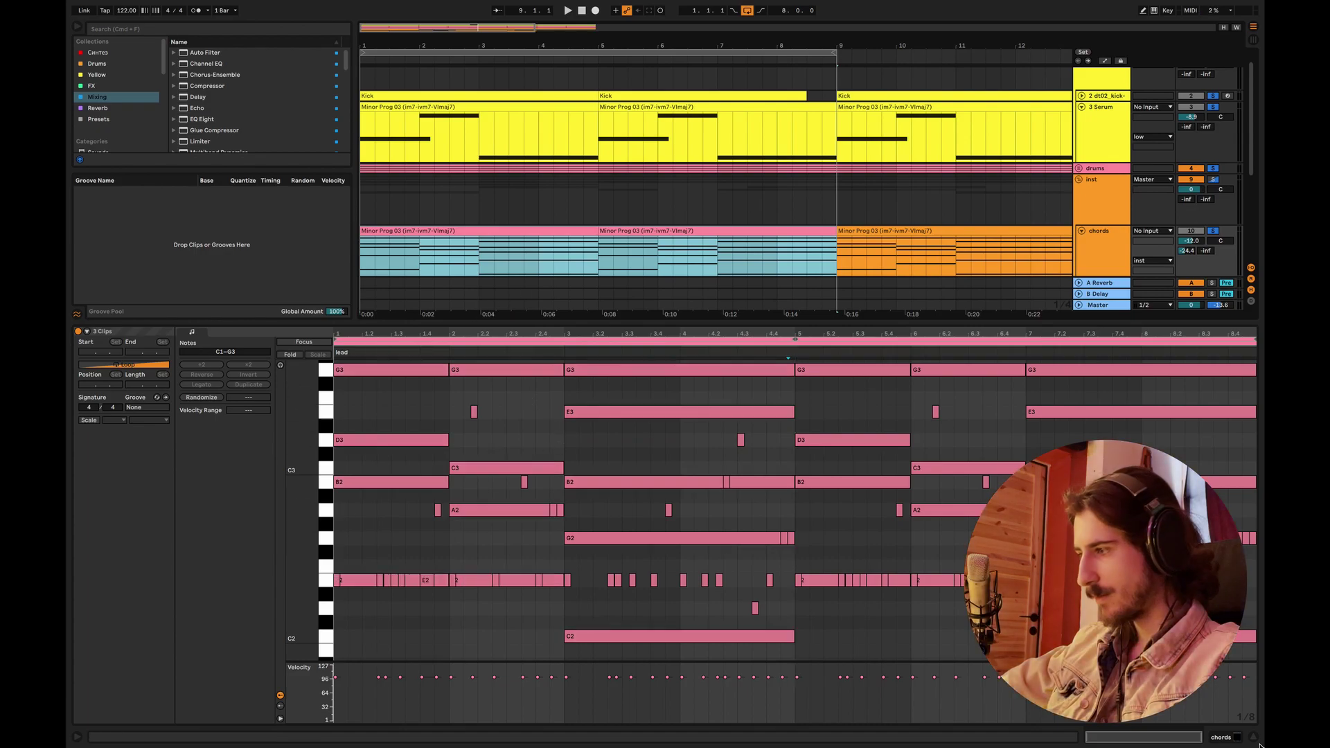
key("super+alt+l")
left_click(530, 300)
right_click(530, 299)
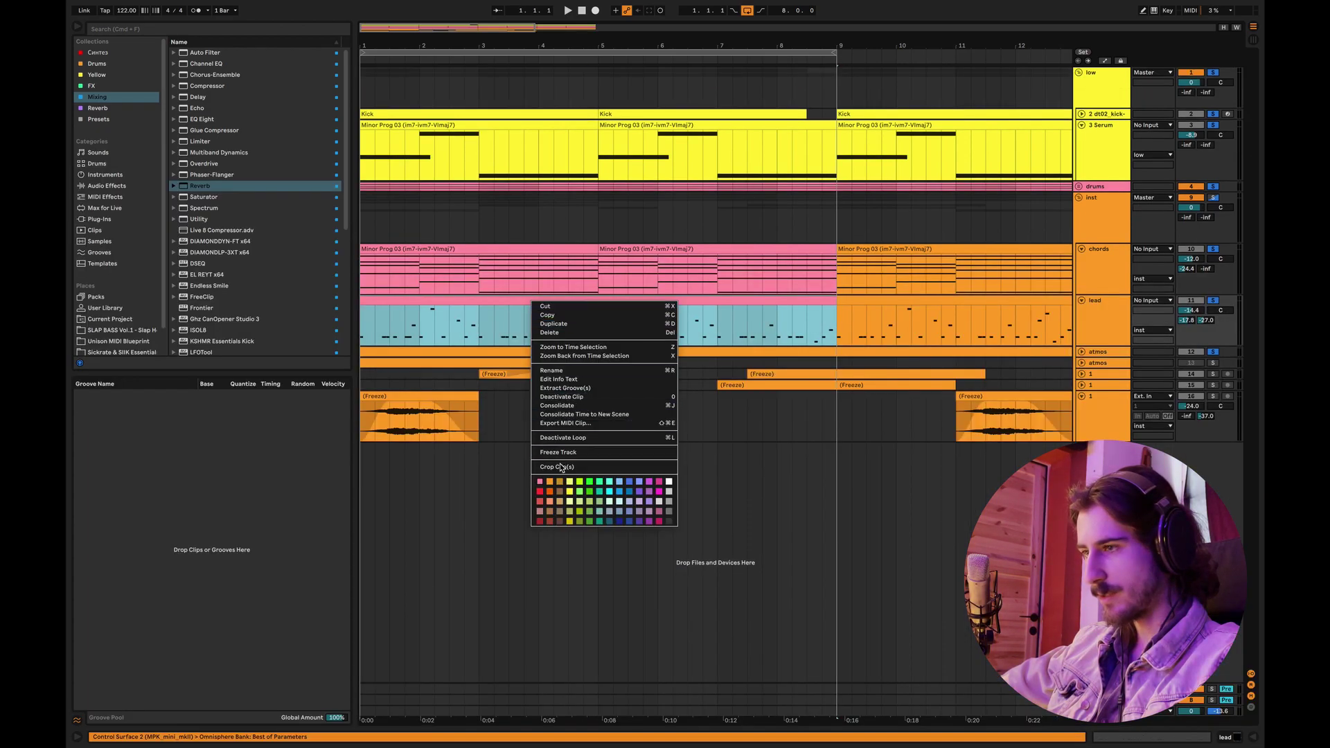
left_click(539, 470)
Step: Reopen the chords and lead clips together and show the full note range from E1 to G3
left_click(496, 263)
key("super+alt+l")
left_click_drag(315, 522, 340, 532)
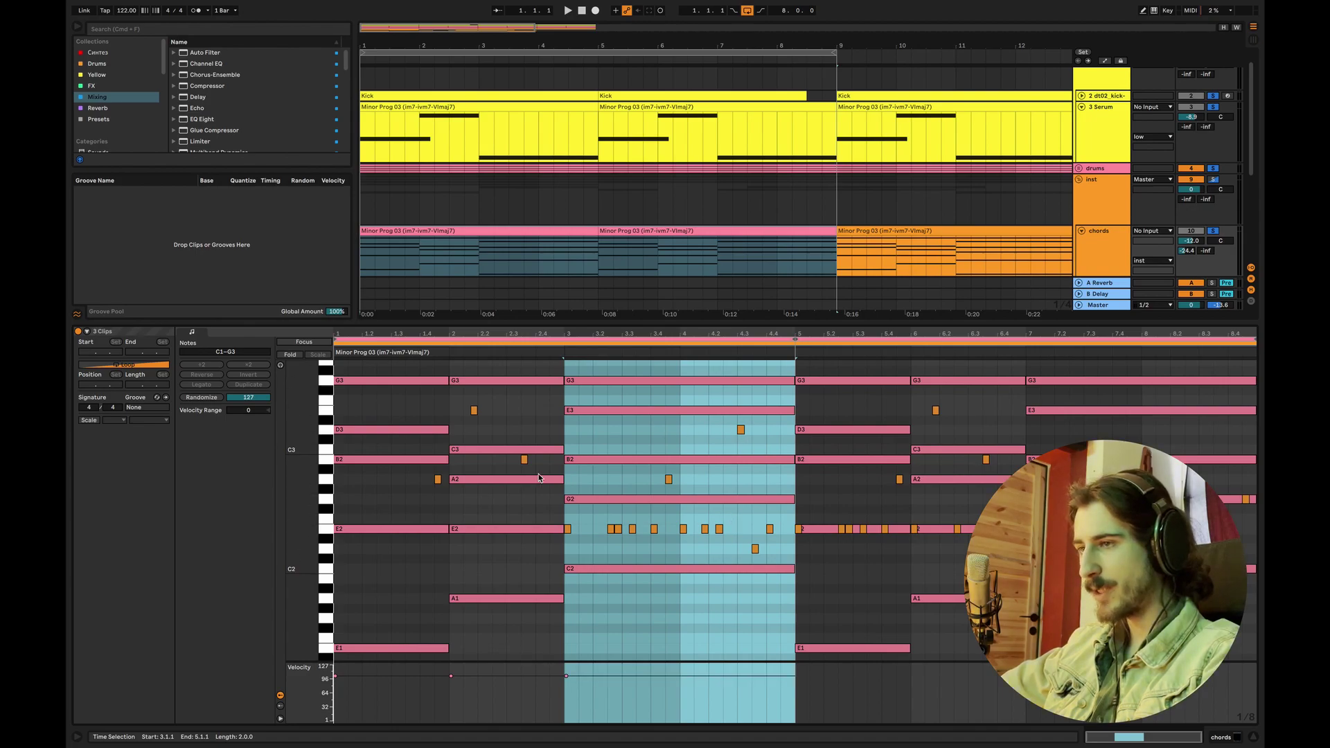
Step: Focus the shared note editor on the lead clip against the grayed chord notes and play briefly from bar 1
left_click(317, 343)
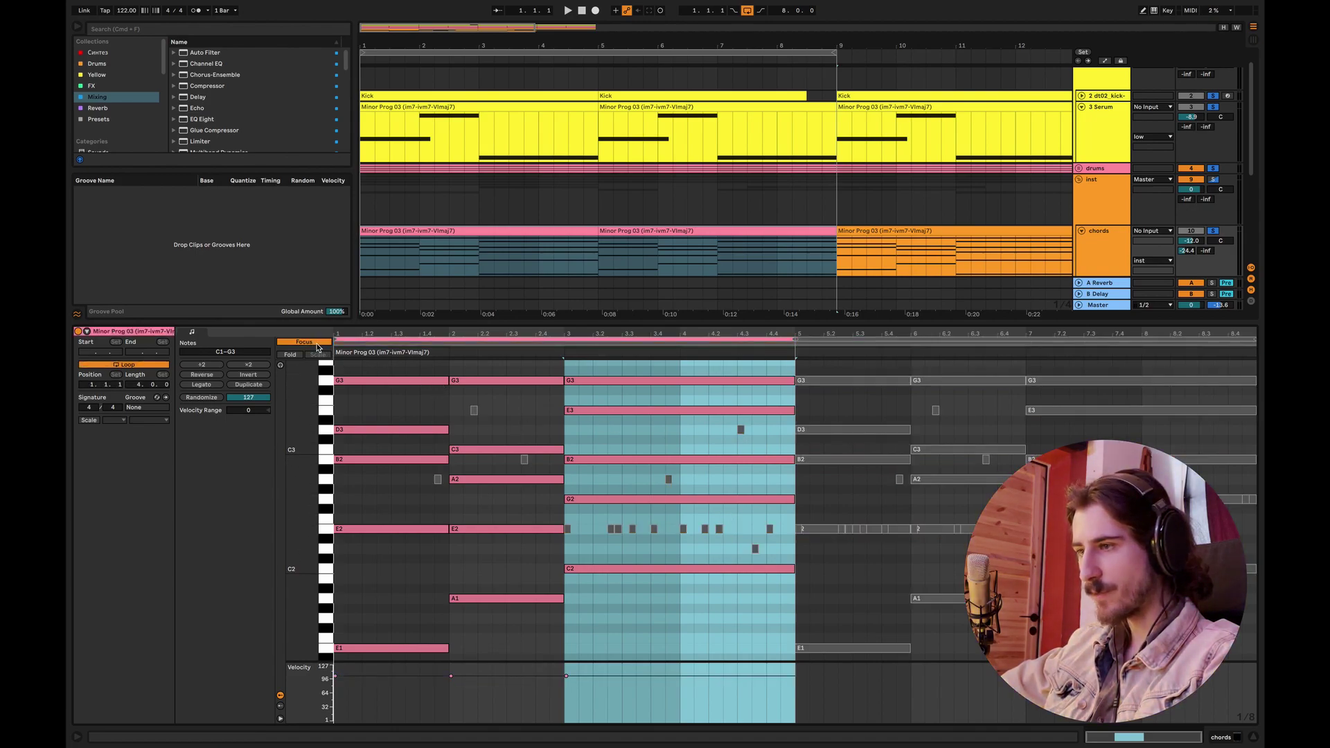
left_click(423, 344)
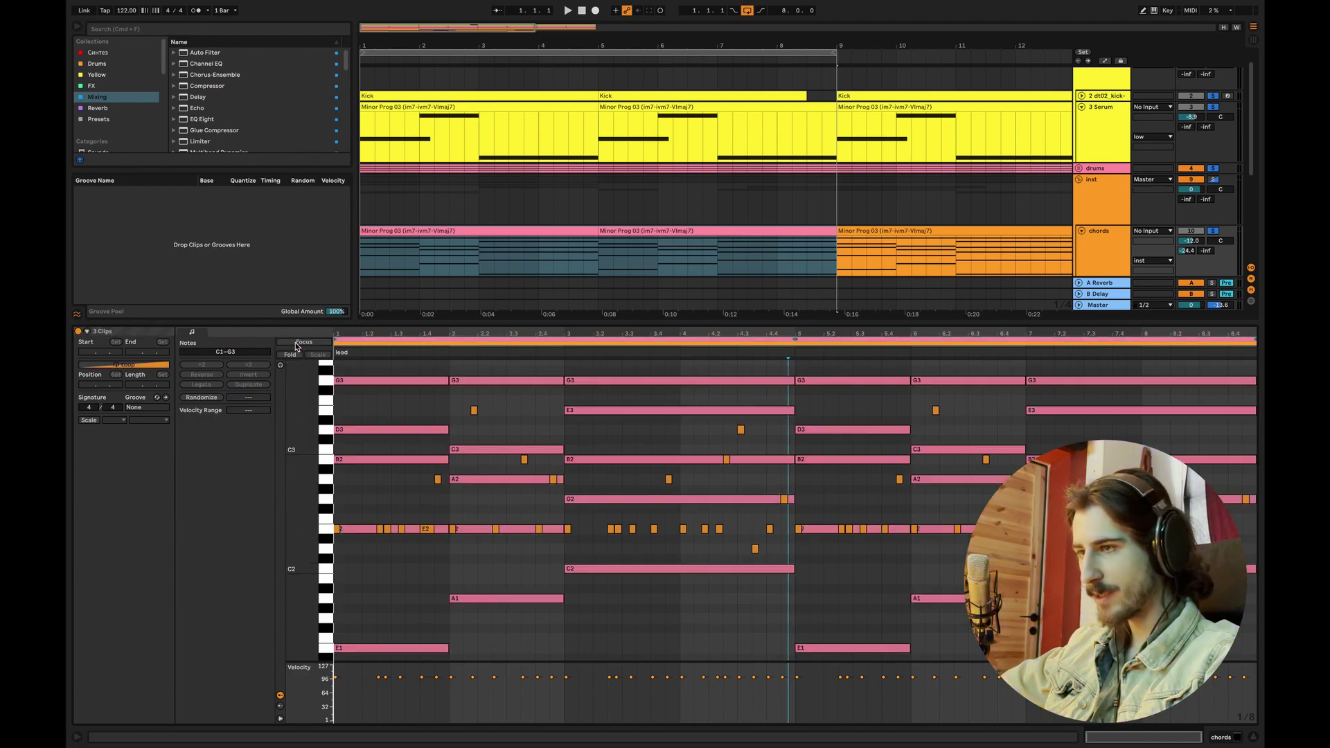
left_click(393, 341)
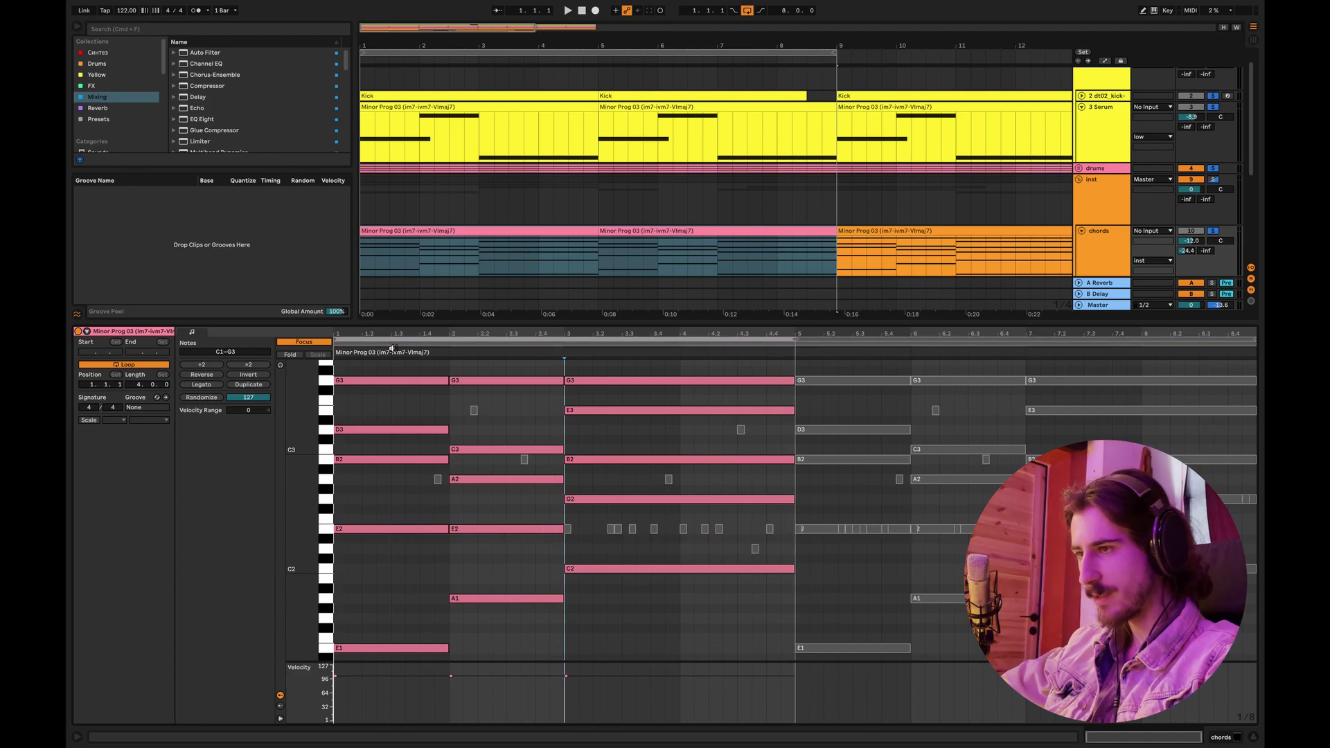
left_click(393, 348)
left_click(392, 345)
key("space")
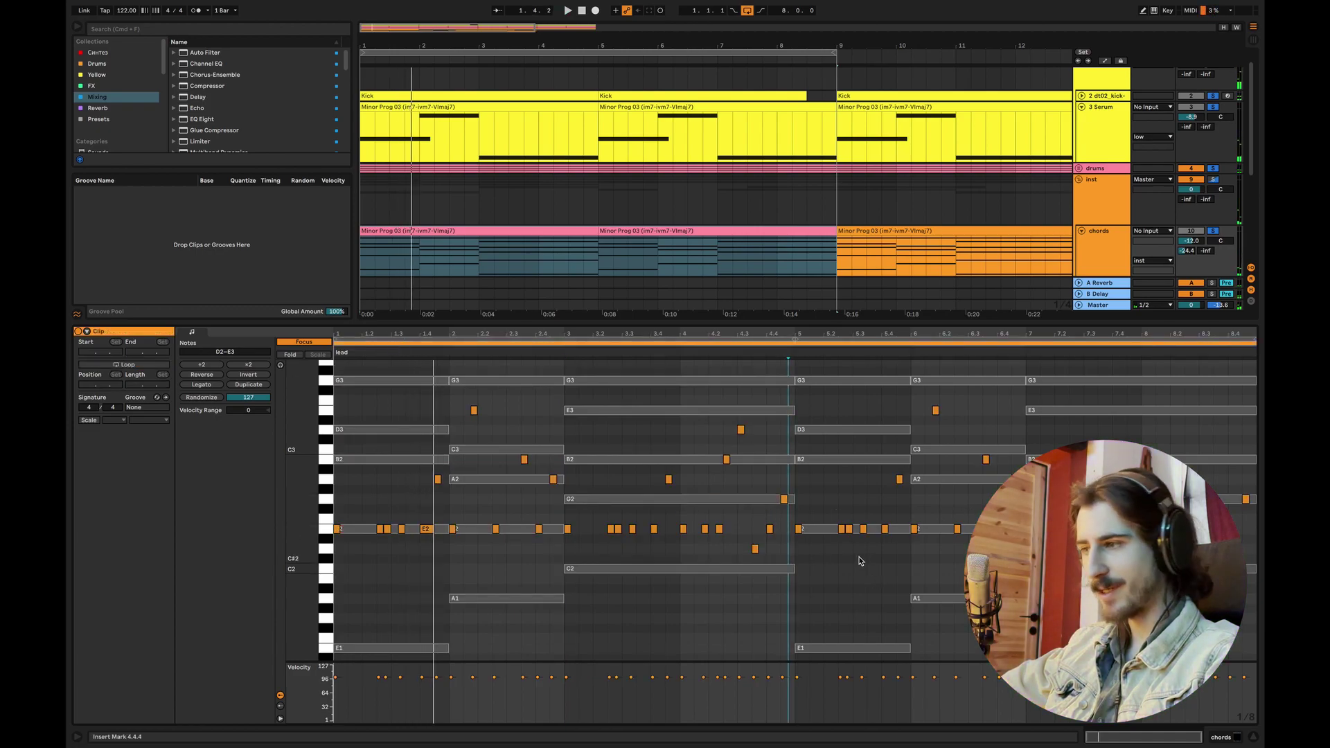
left_click(846, 588)
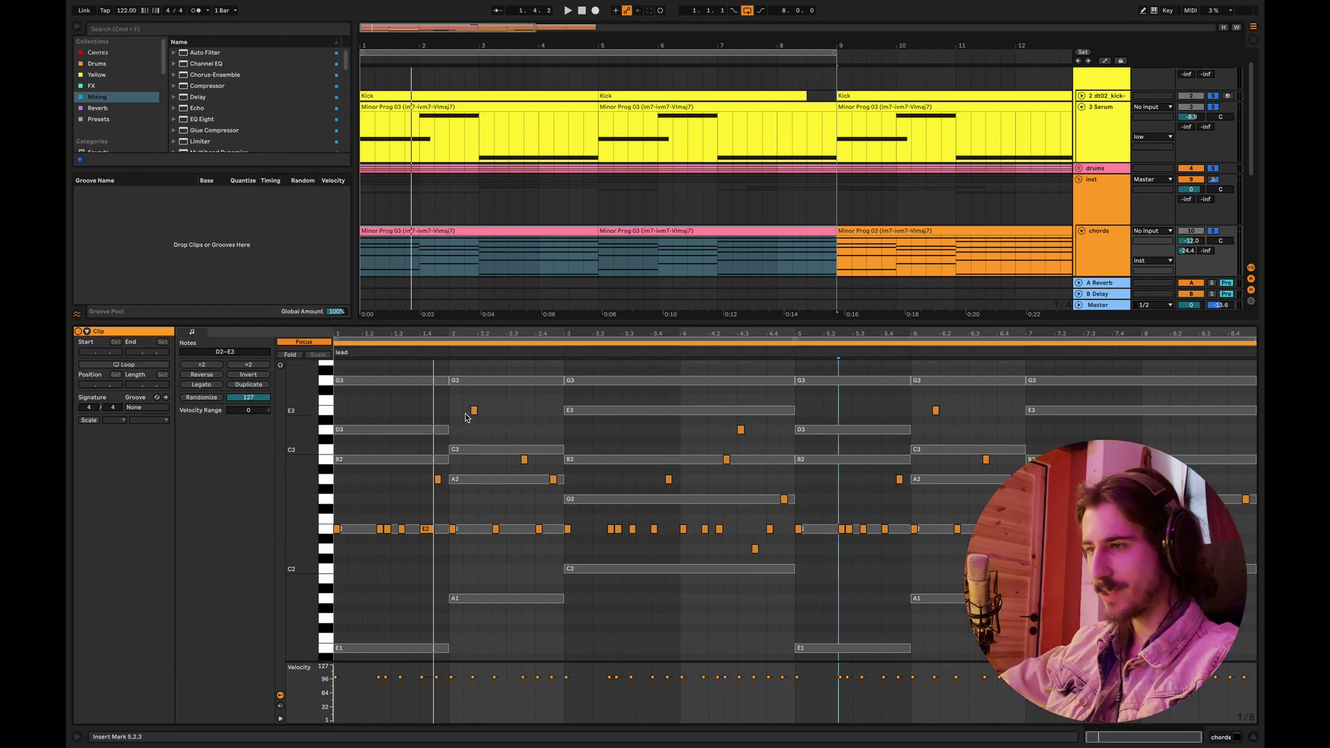
right_click(629, 447)
key("Escape")
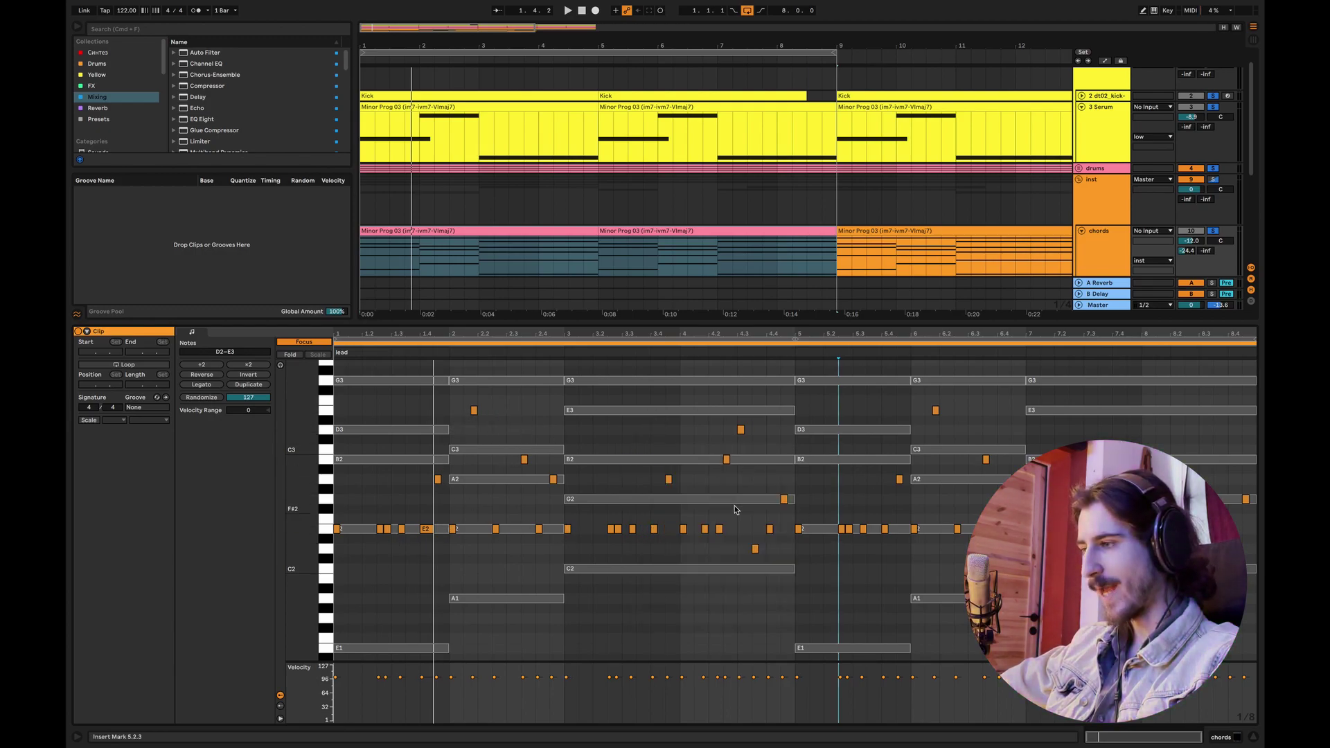
Step: Close the clip editor and duplicate the lead track
left_click(1244, 738)
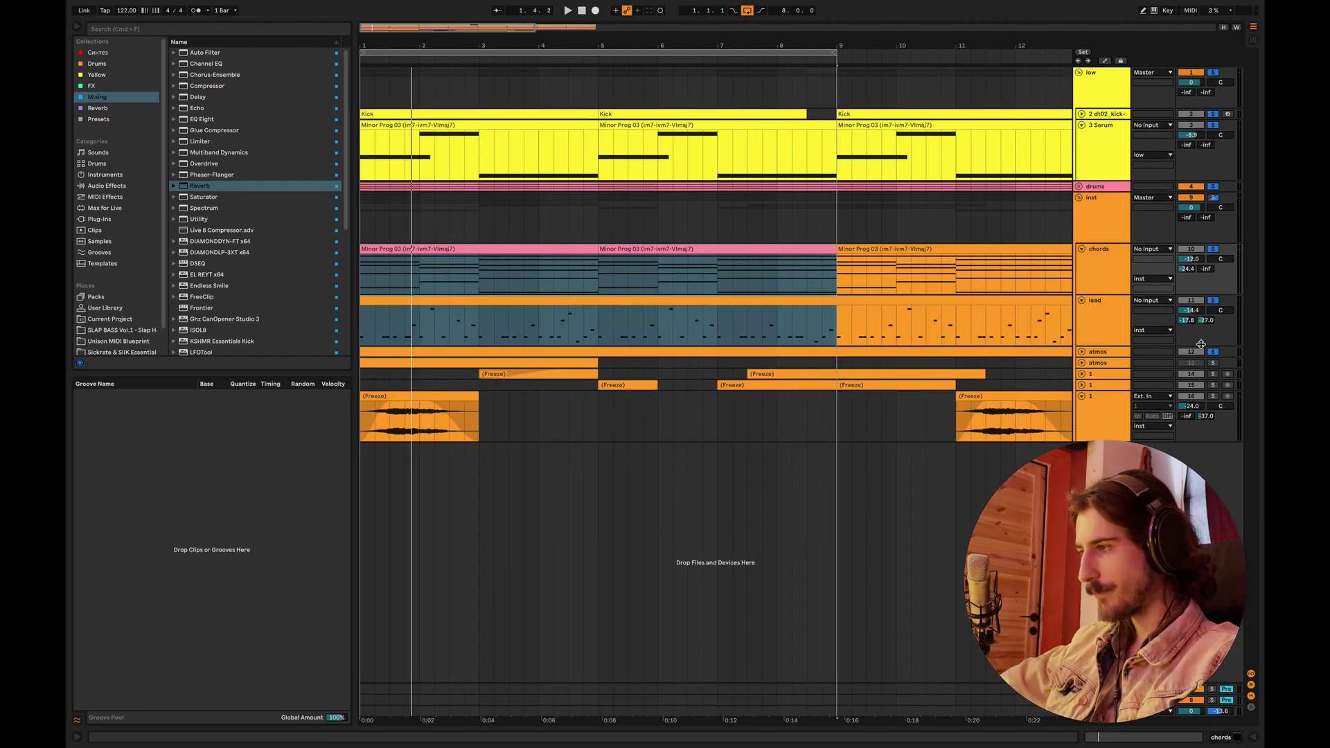
right_click(1103, 327)
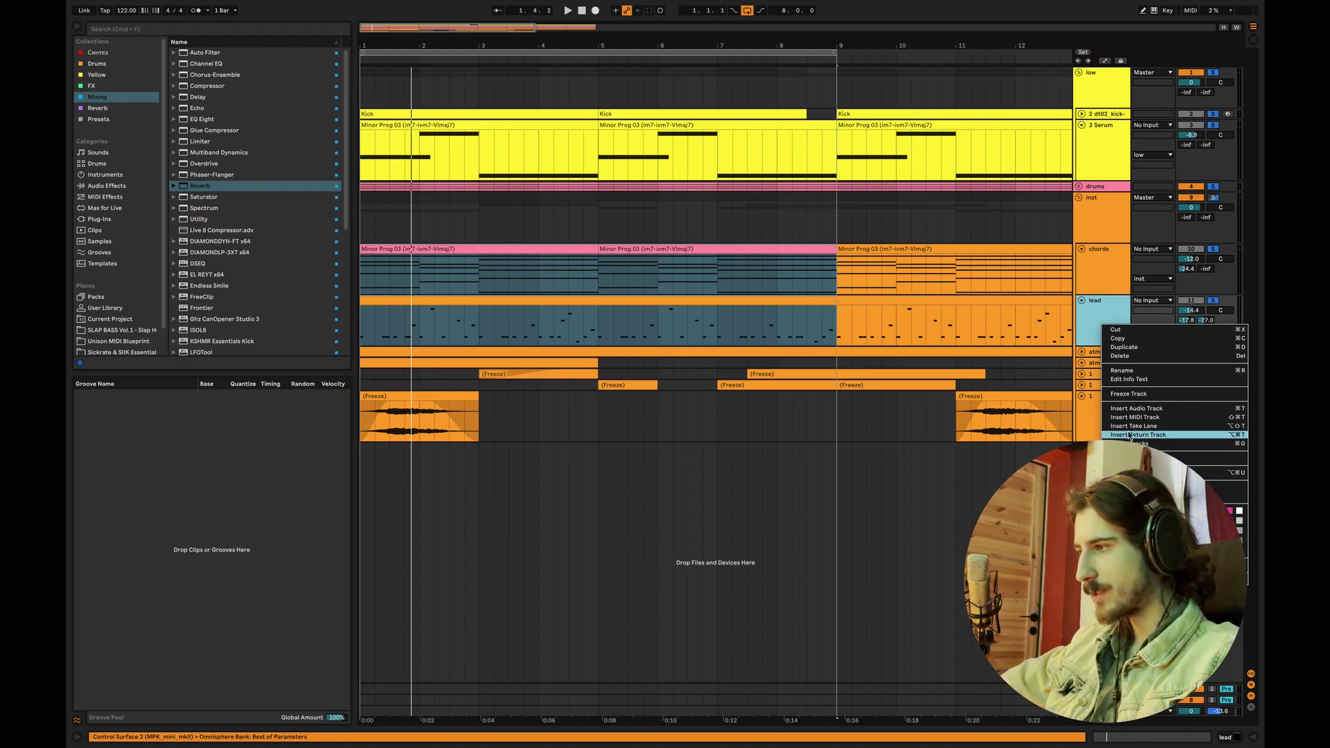
left_click(1098, 316)
Step: Apply the inst group's orange track color to the clips in the group
left_click(1076, 232)
right_click(1087, 224)
left_click(1107, 435)
left_click(1191, 385)
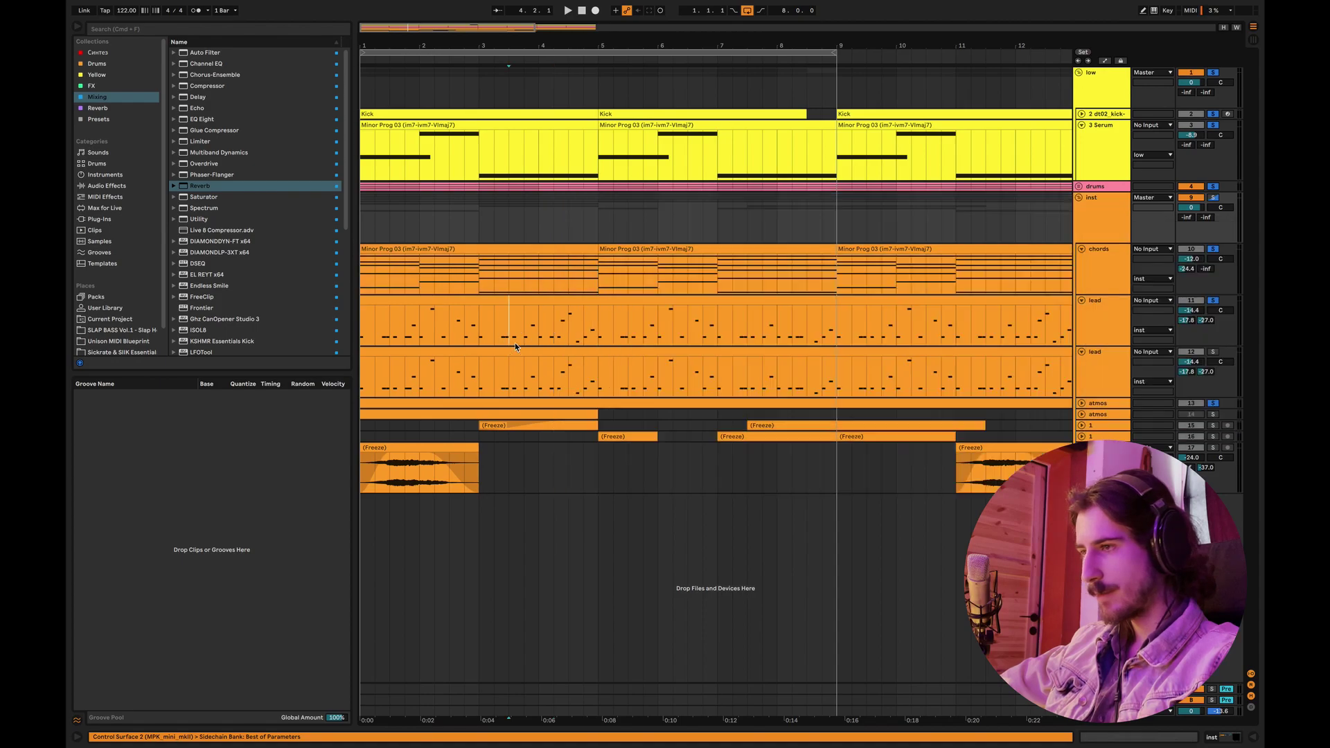
Step: Solo the duplicated lead track and open its Omnisphere instrument window
double_click(1118, 365)
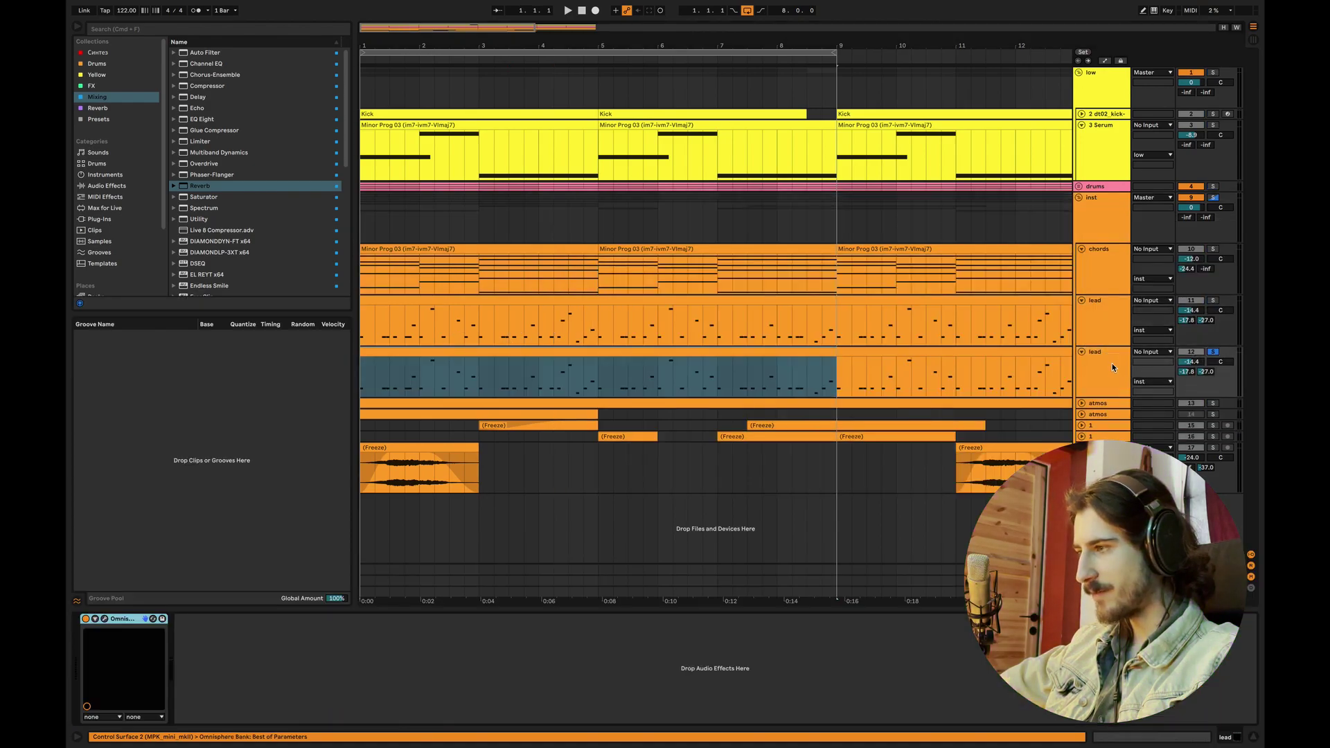
left_click(107, 621)
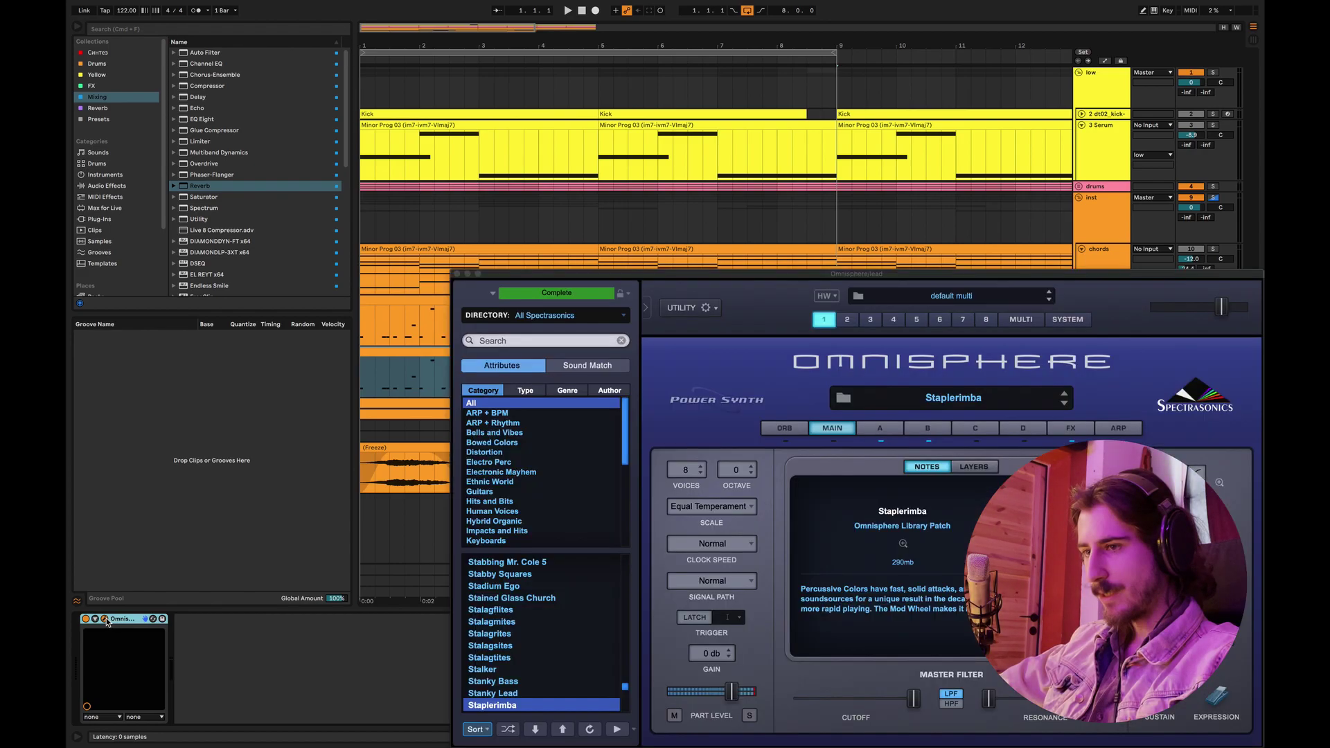
Step: Filter the Omnisphere patches to Synth Short, shuffle the list, and load MTAUR - Quirky Boy
left_click_drag(626, 461, 639, 525)
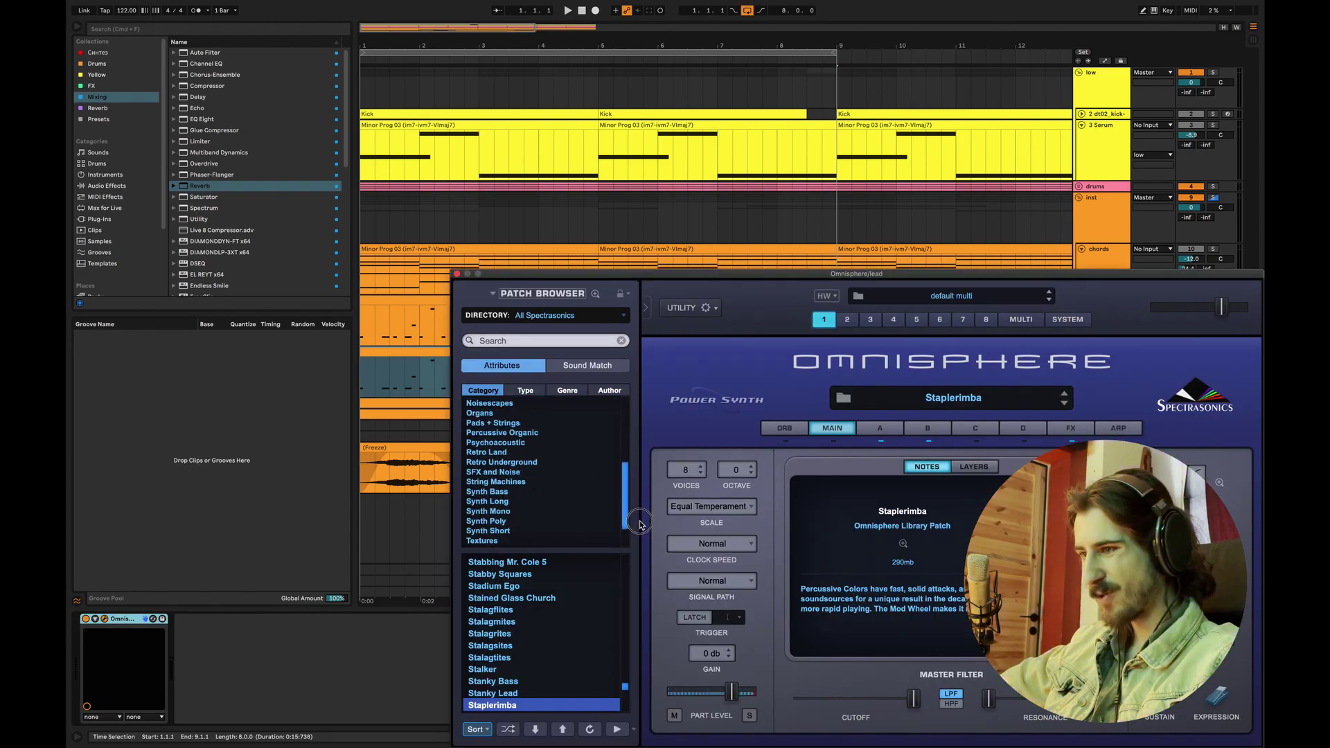
left_click(489, 530)
left_click(509, 730)
left_click(495, 562)
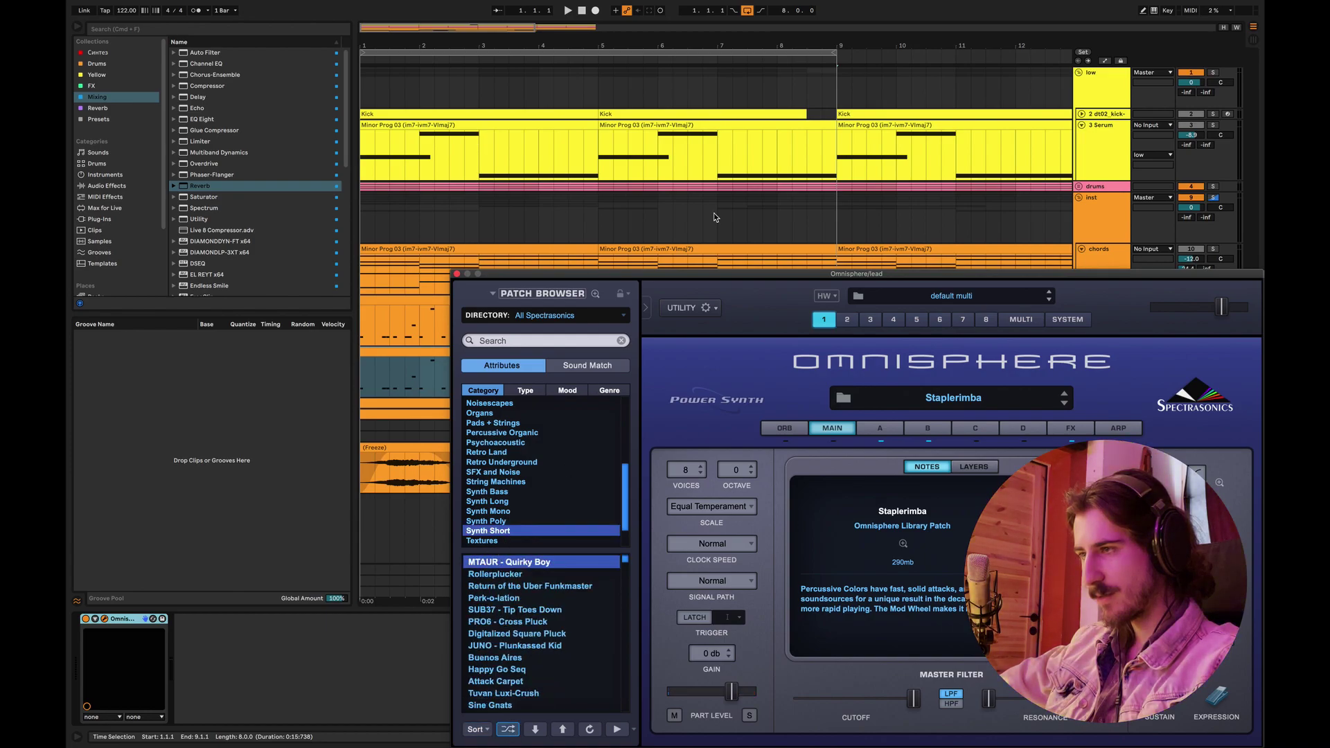
Step: Move the Omnisphere window clear of the track controls and audition the Quirky Boy patch on the duplicated lead
left_click_drag(762, 273, 603, 473)
left_click(1214, 357)
key("space")
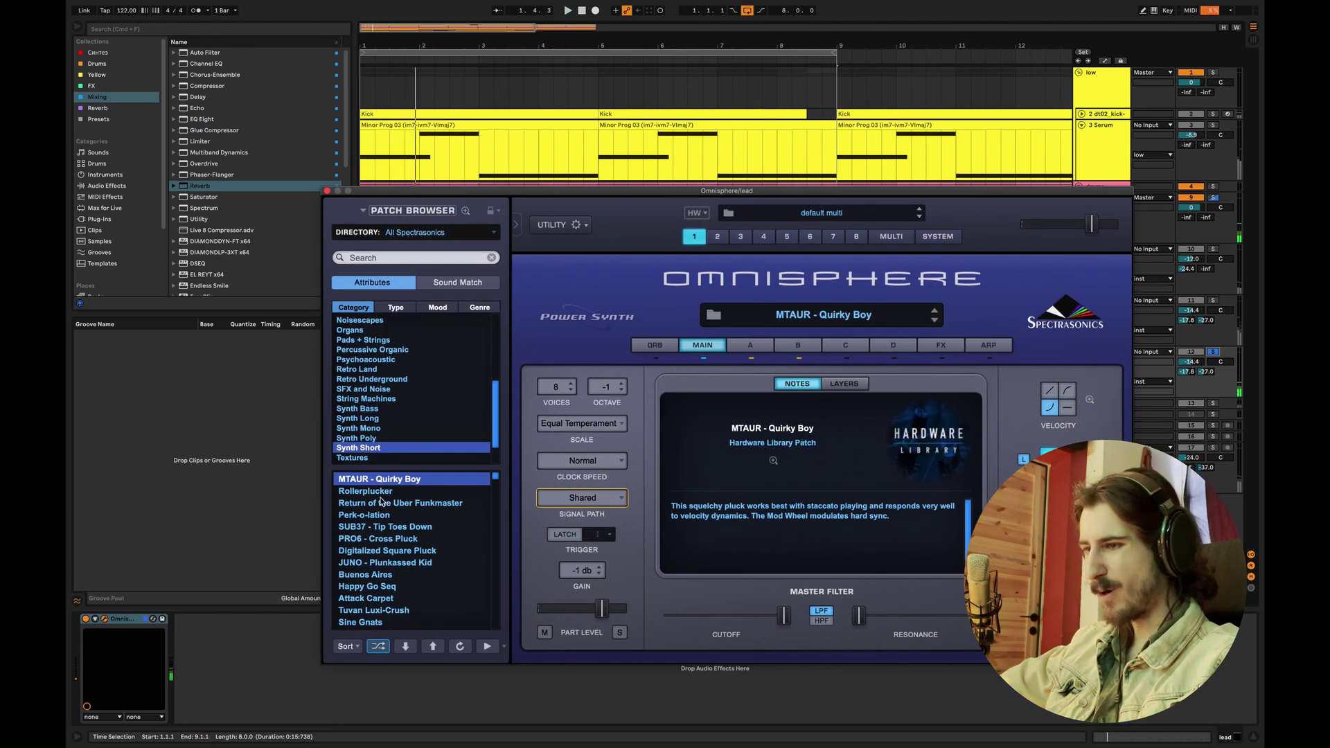
Step: Load the Rollerplucker patch on the duplicated lead and set that track's volume to -21.2 dB
left_click(380, 492)
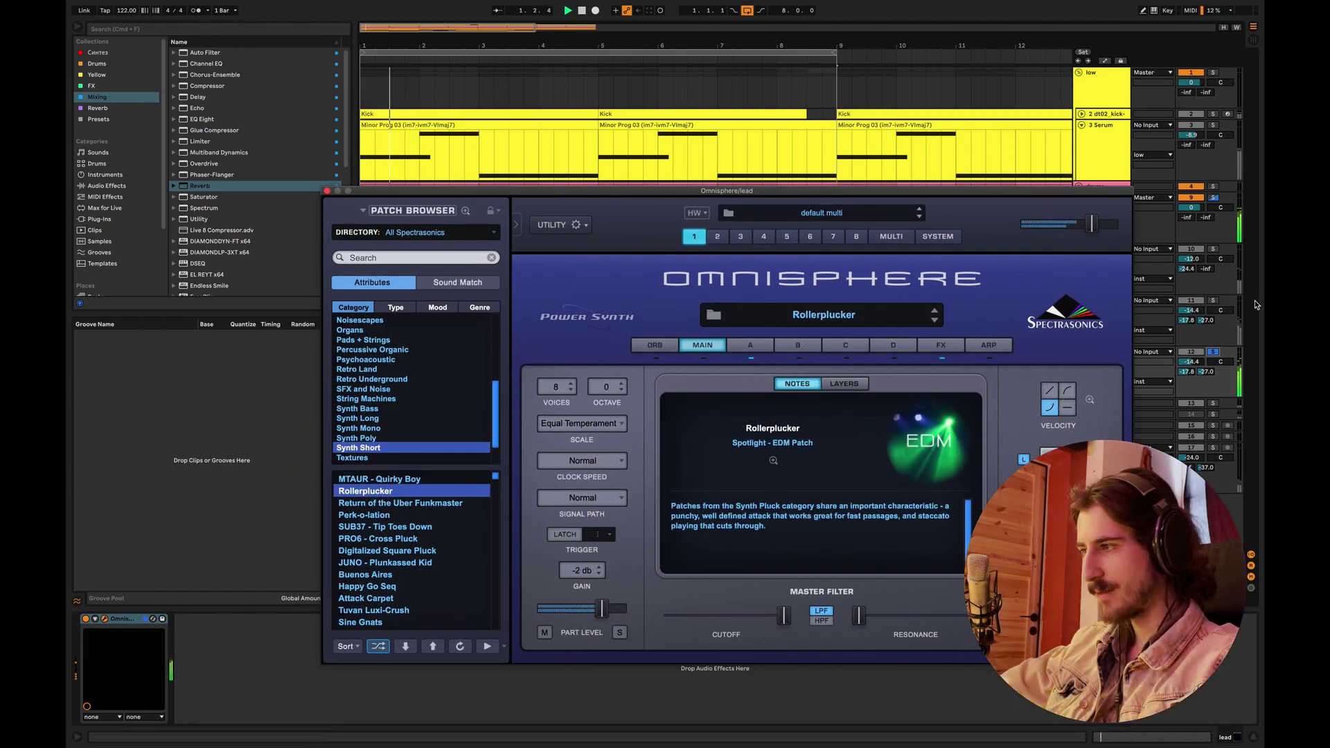
left_click(1191, 310)
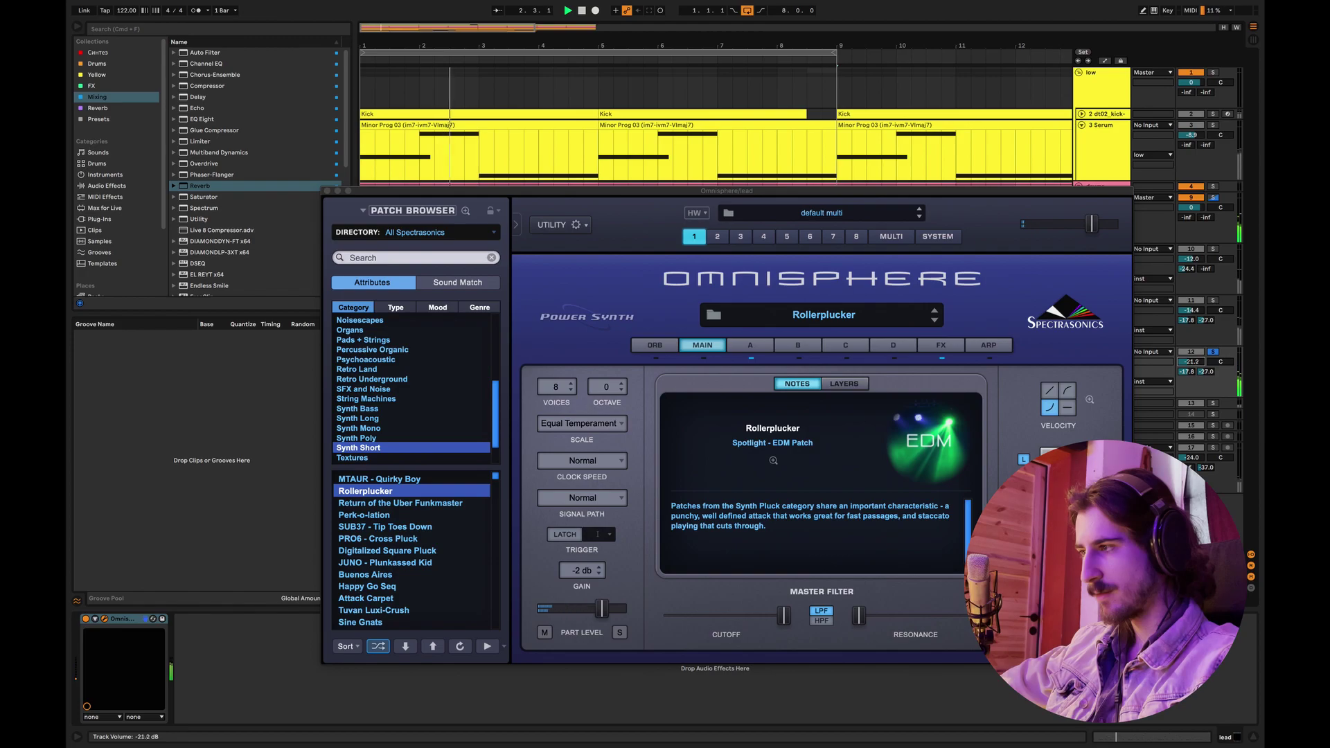
Step: Set the duplicated lead's sends to -28.6 and -44.0 dB and solo the original lead alongside it
left_click_drag(1188, 372, 1191, 365)
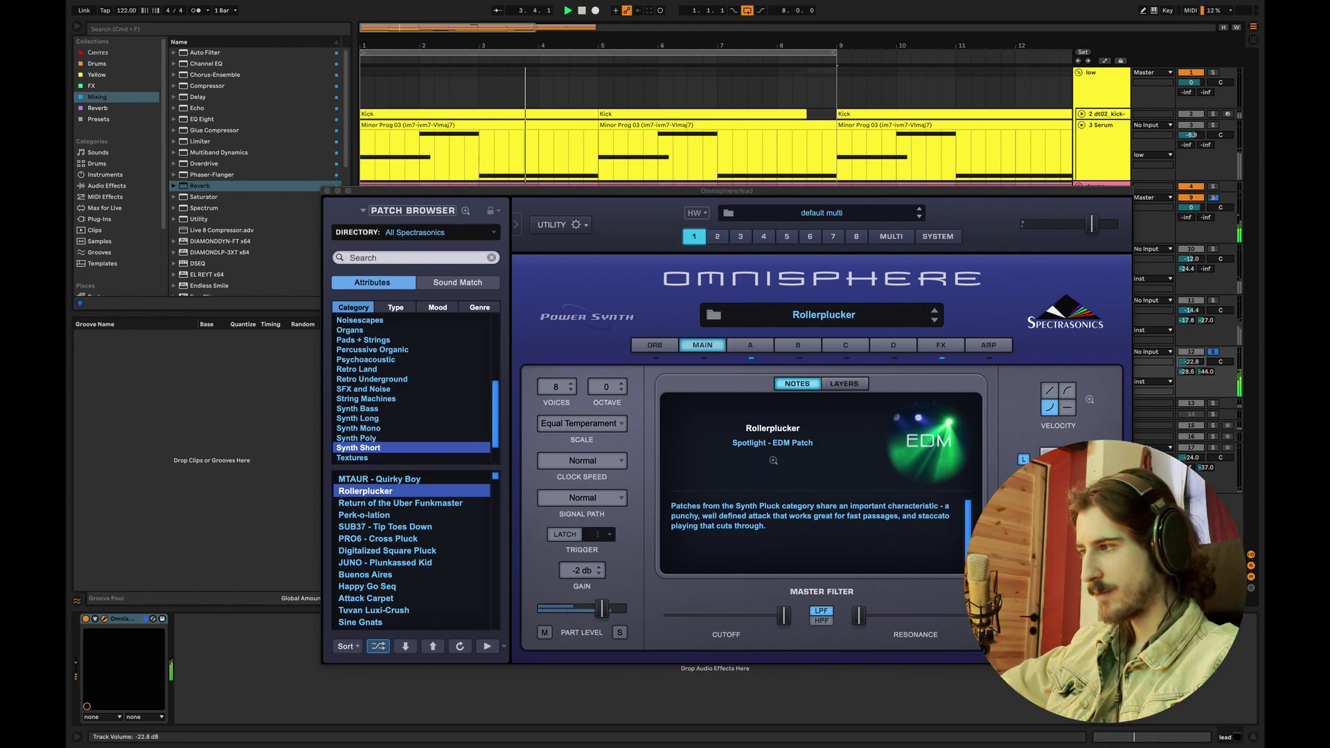
left_click(1216, 300)
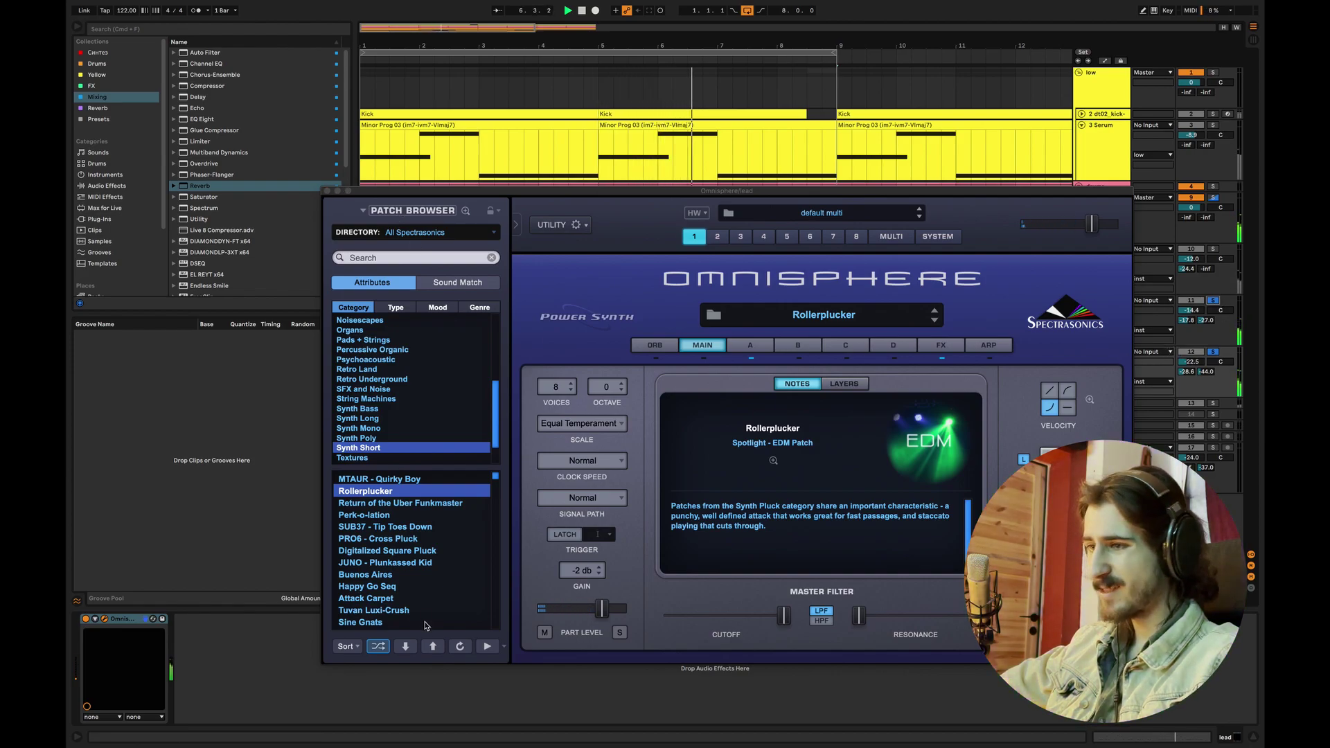
Step: Audition the Synth Short patches from Return of the Uber Funkmaster through Attack Carpet on the duplicated lead
left_click(372, 504)
left_click(374, 516)
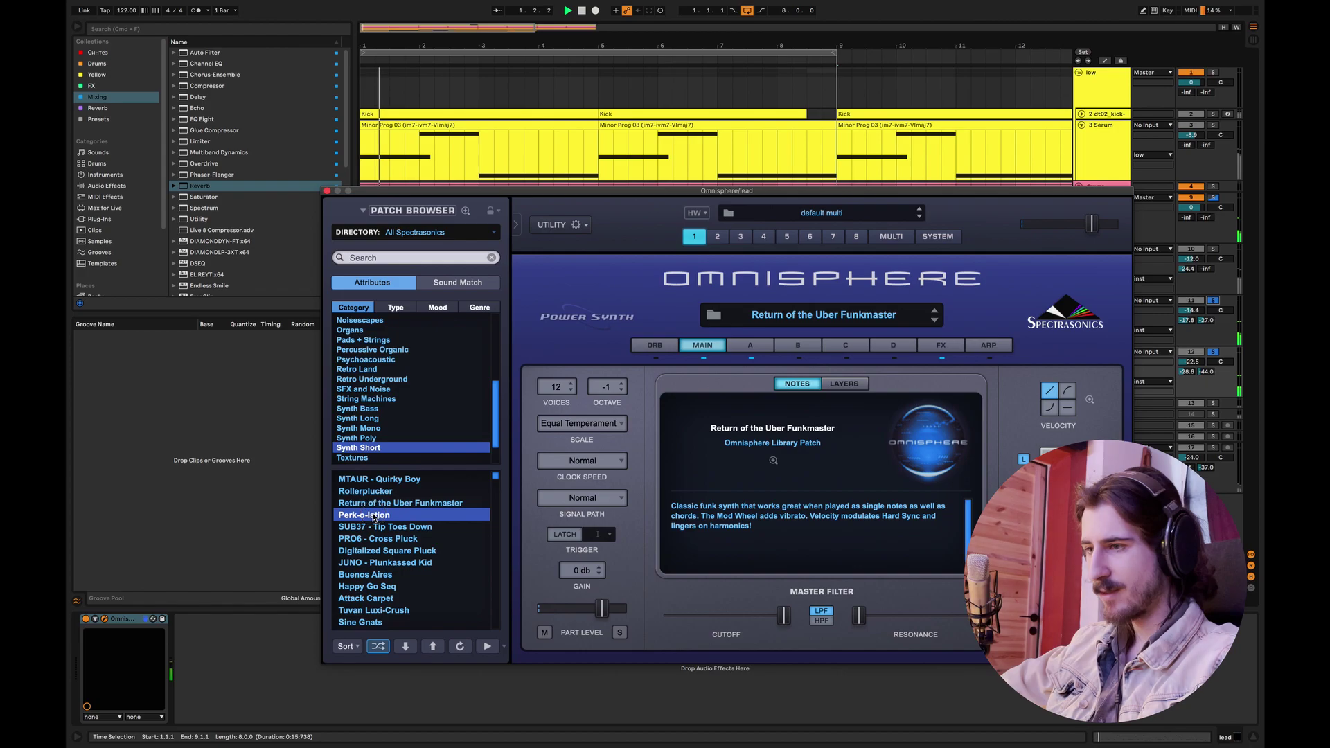
left_click(380, 528)
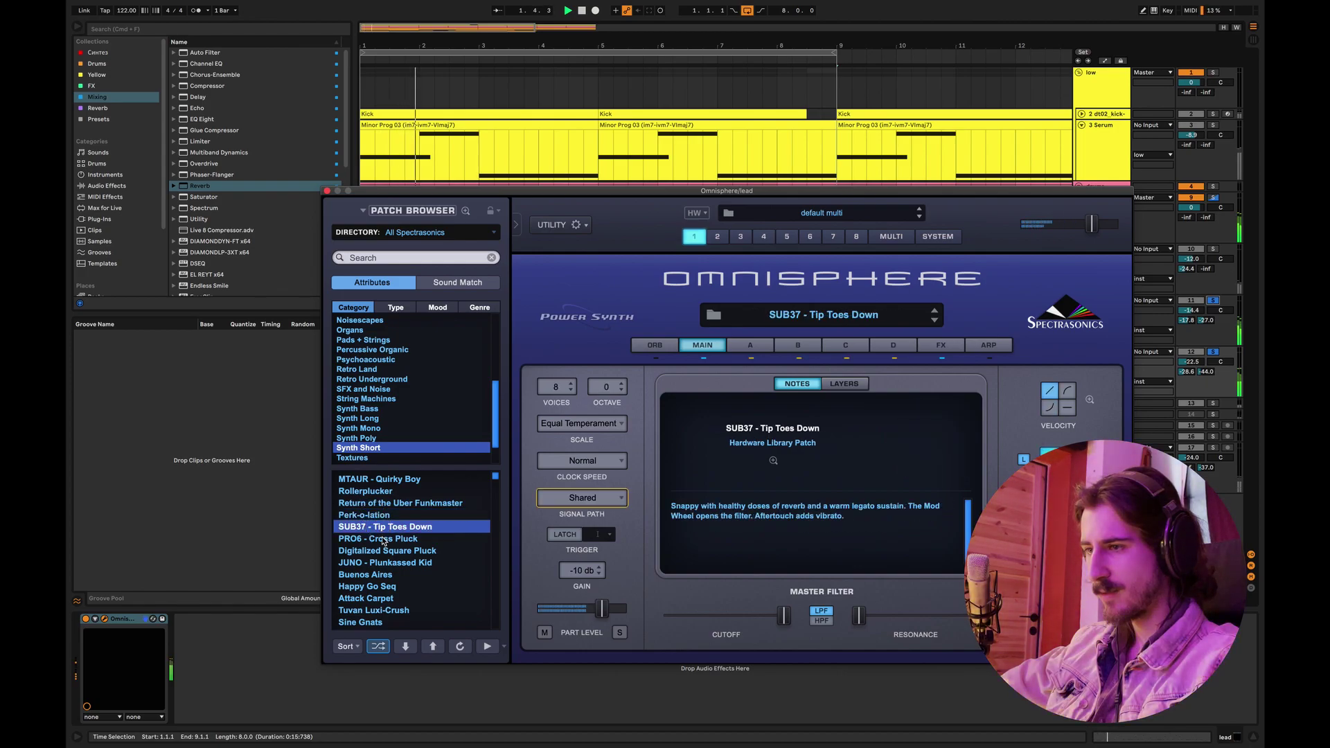
left_click(383, 540)
left_click(388, 553)
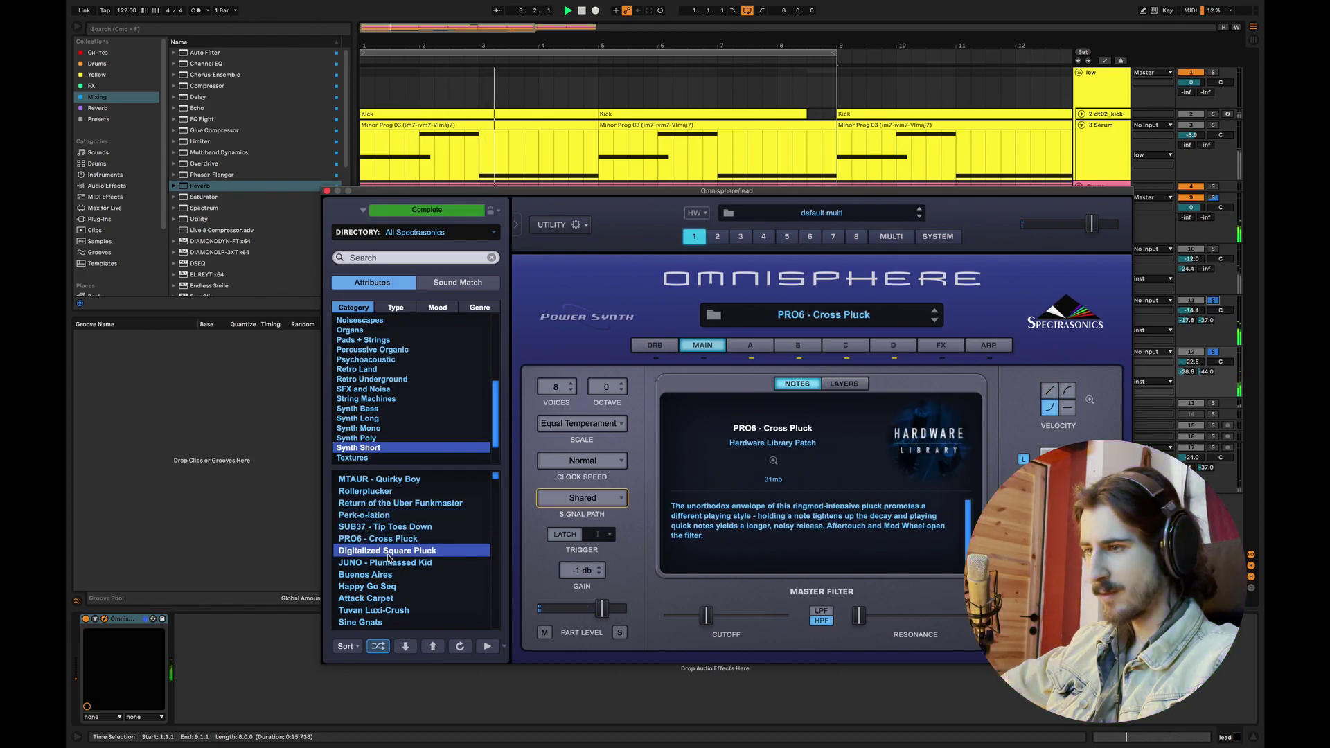
left_click(386, 564)
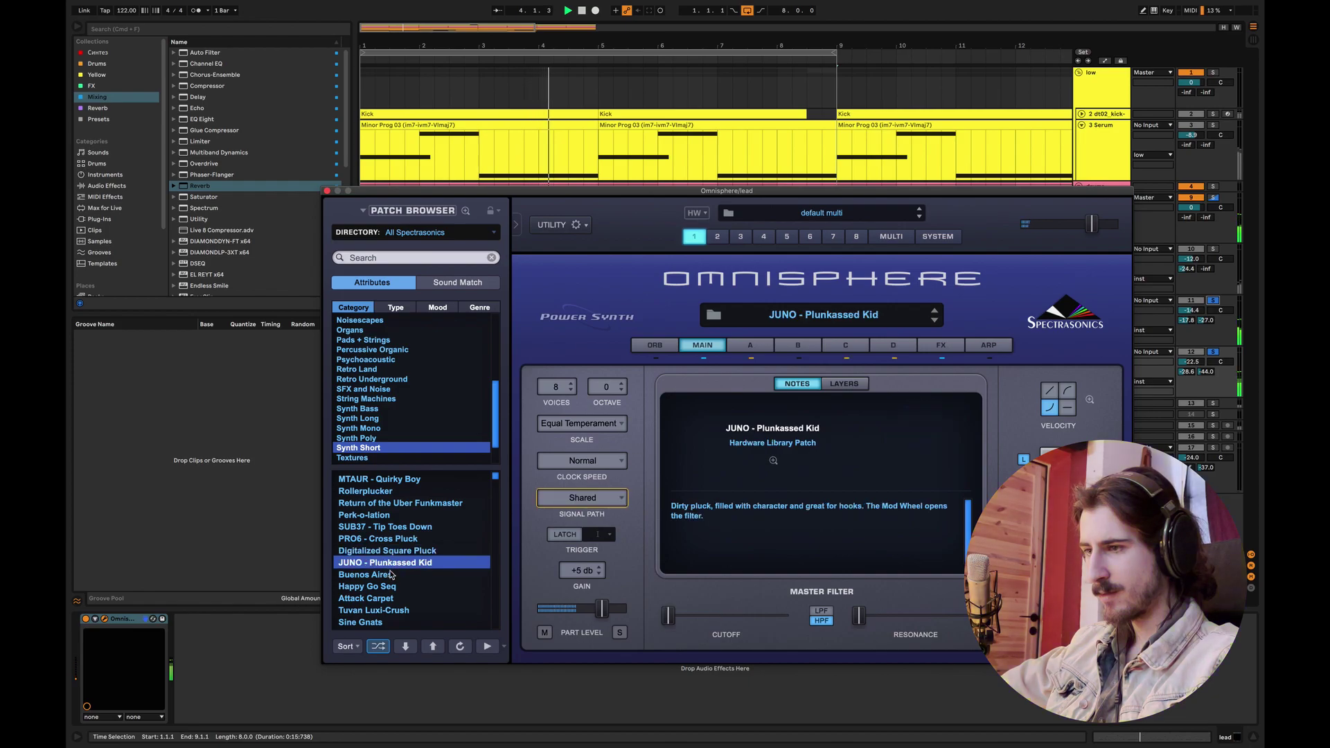
left_click(381, 575)
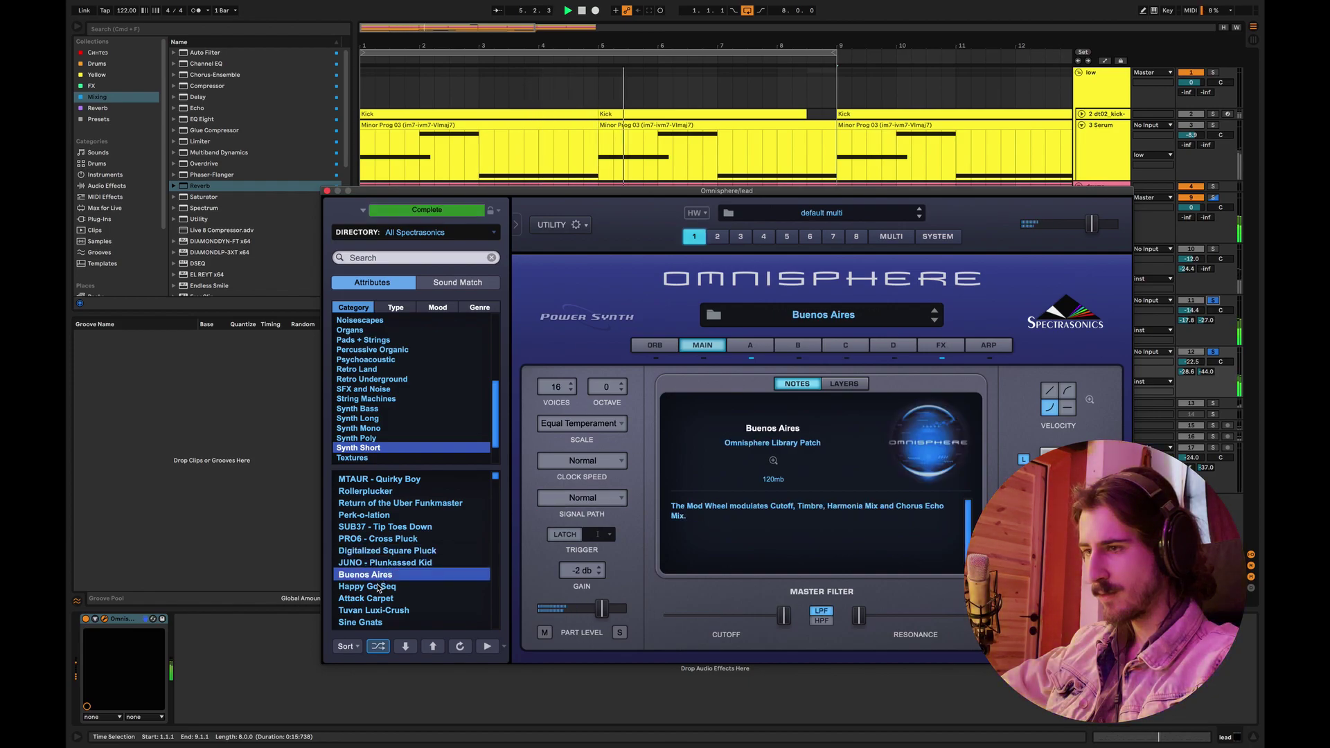
left_click(382, 587)
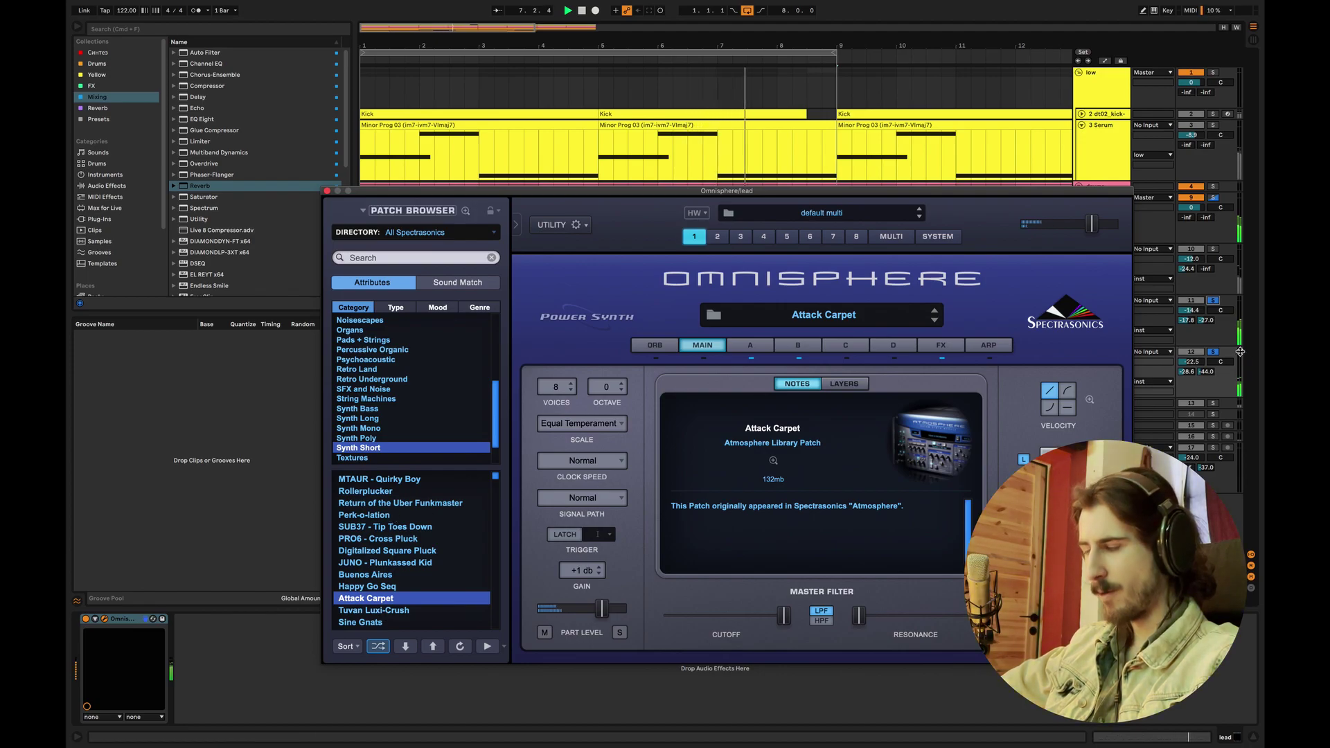
Step: Unsolo both lead tracks and set the duplicated lead's volume to -22.6 dB with the Rollerplucker patch loaded
left_click(1214, 351)
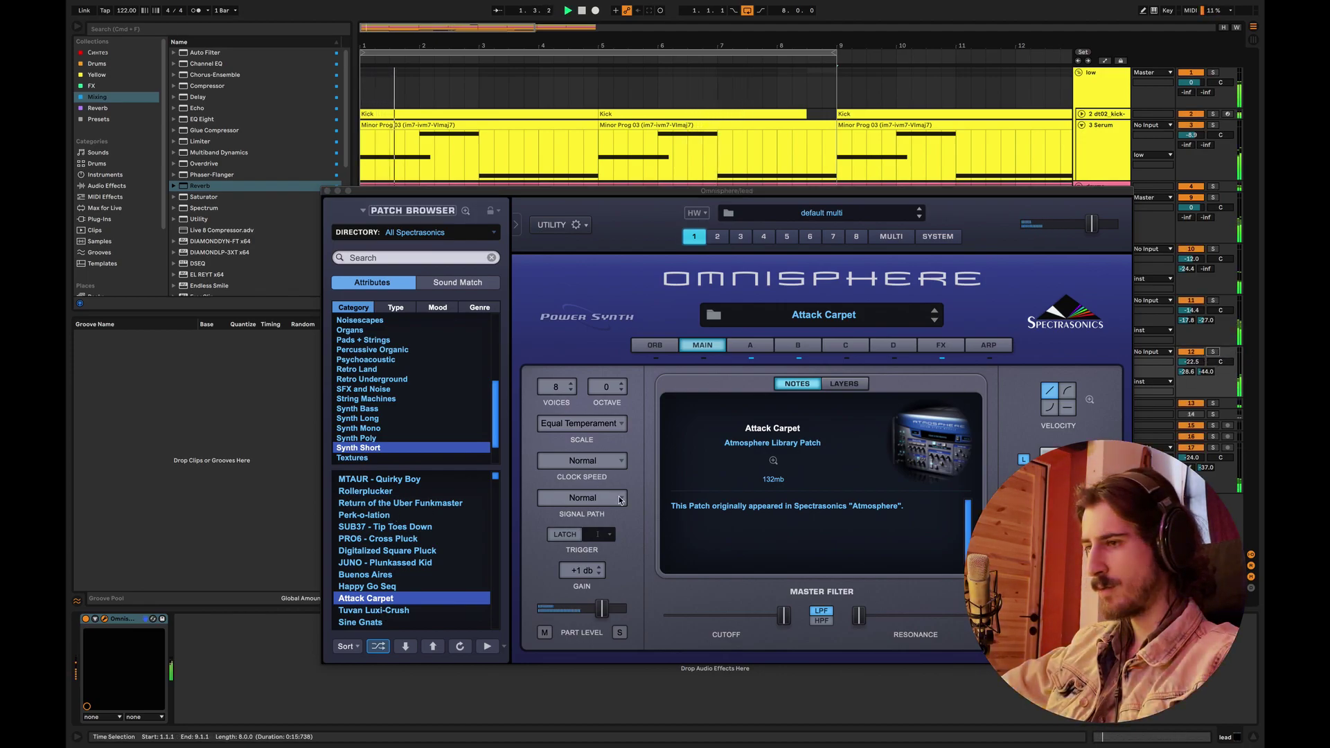
mouse_move(1191, 362)
left_mouse_down()
mouse_move(1191, 348)
mouse_move(1192, 374)
left_mouse_up()
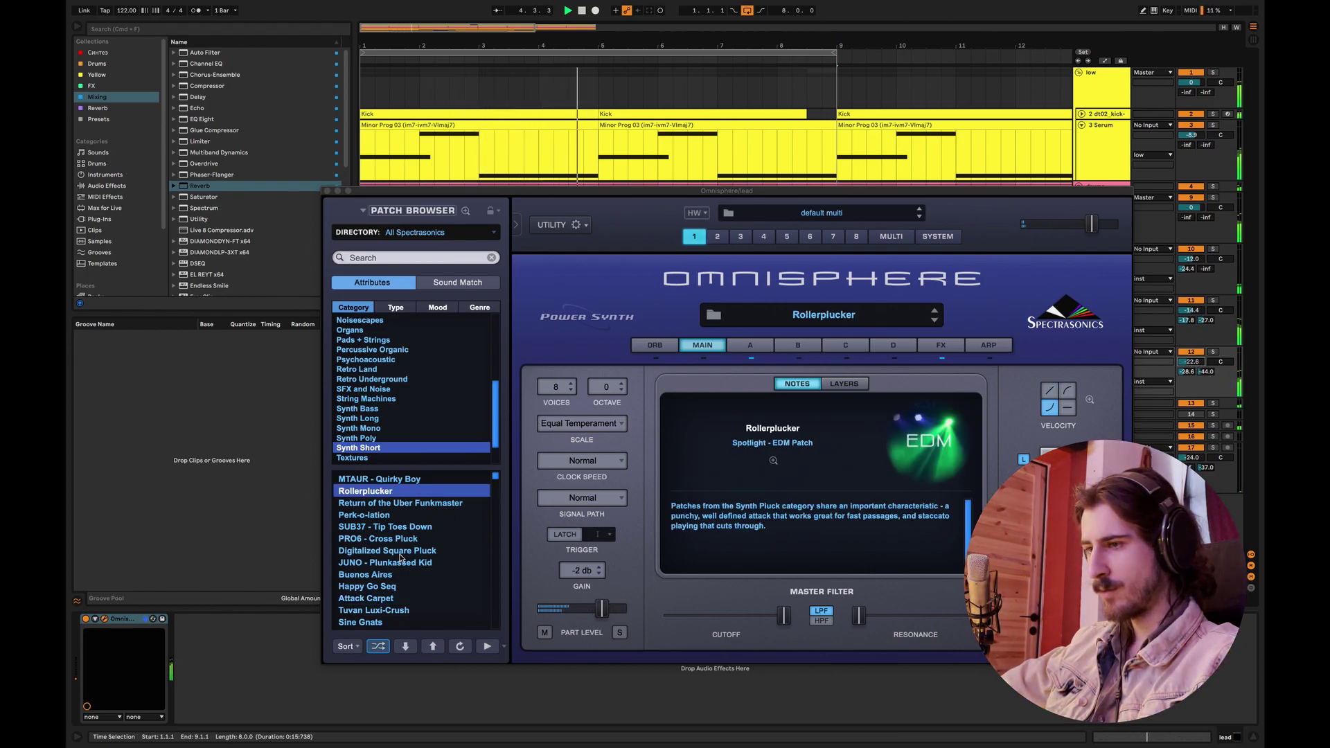
Step: Audition further Synth Short patches from Plectrophonic through Poppy Crushing Vibes on the duplicated lead in the full mix
scroll(380, 591, "down", 3)
left_click(364, 503)
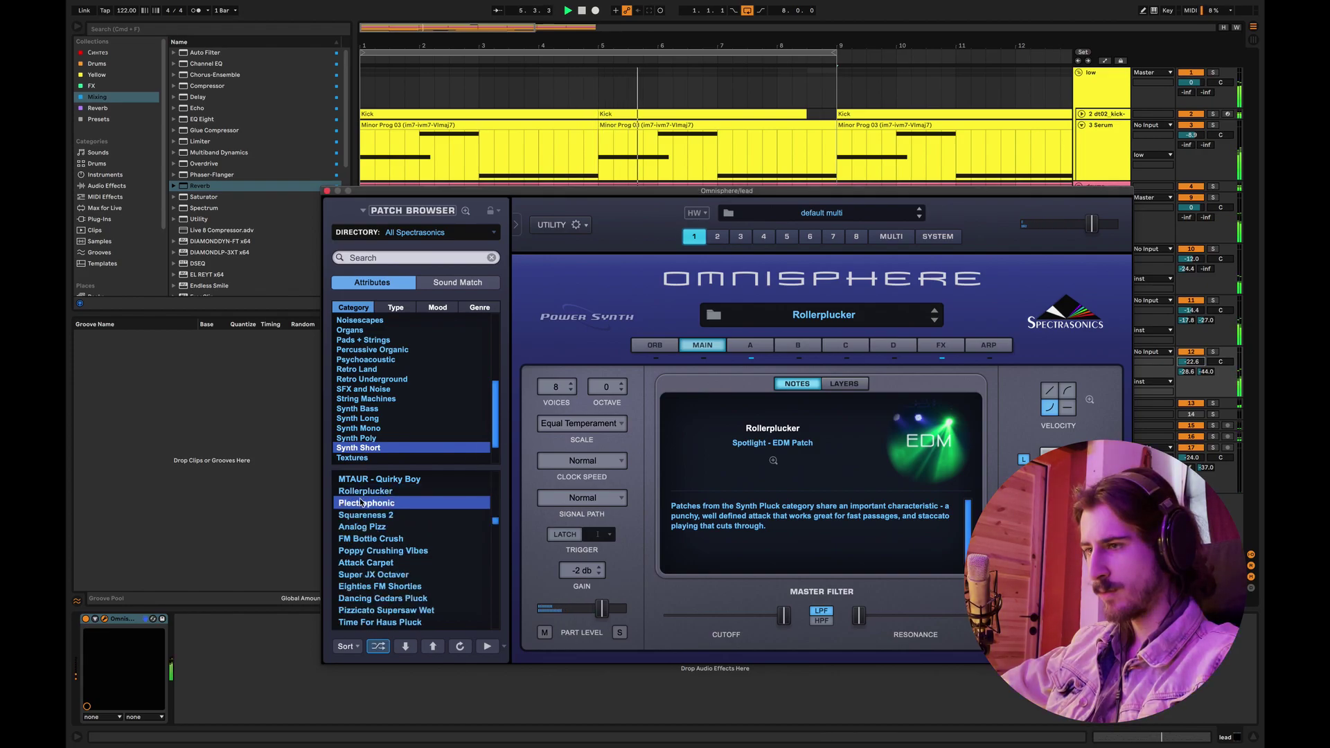
left_click(370, 517)
left_click(372, 527)
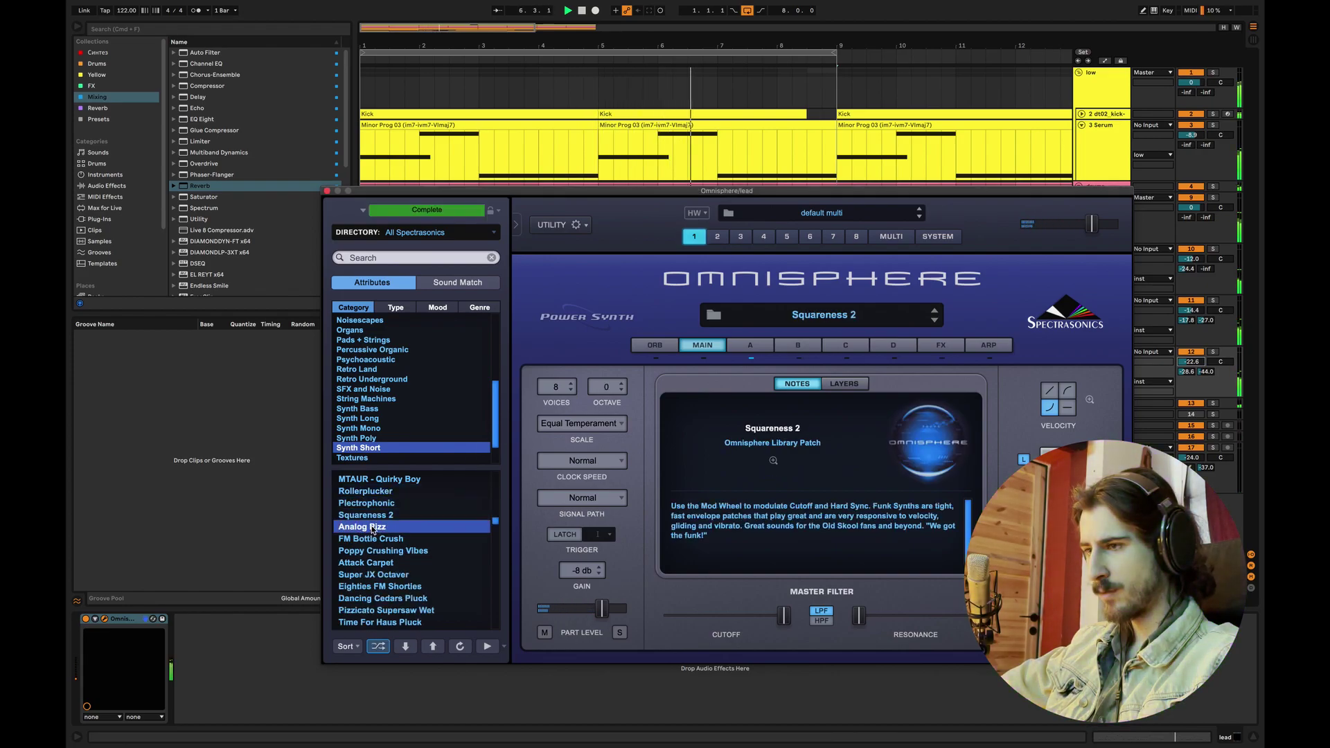
left_click(401, 540)
left_click(402, 549)
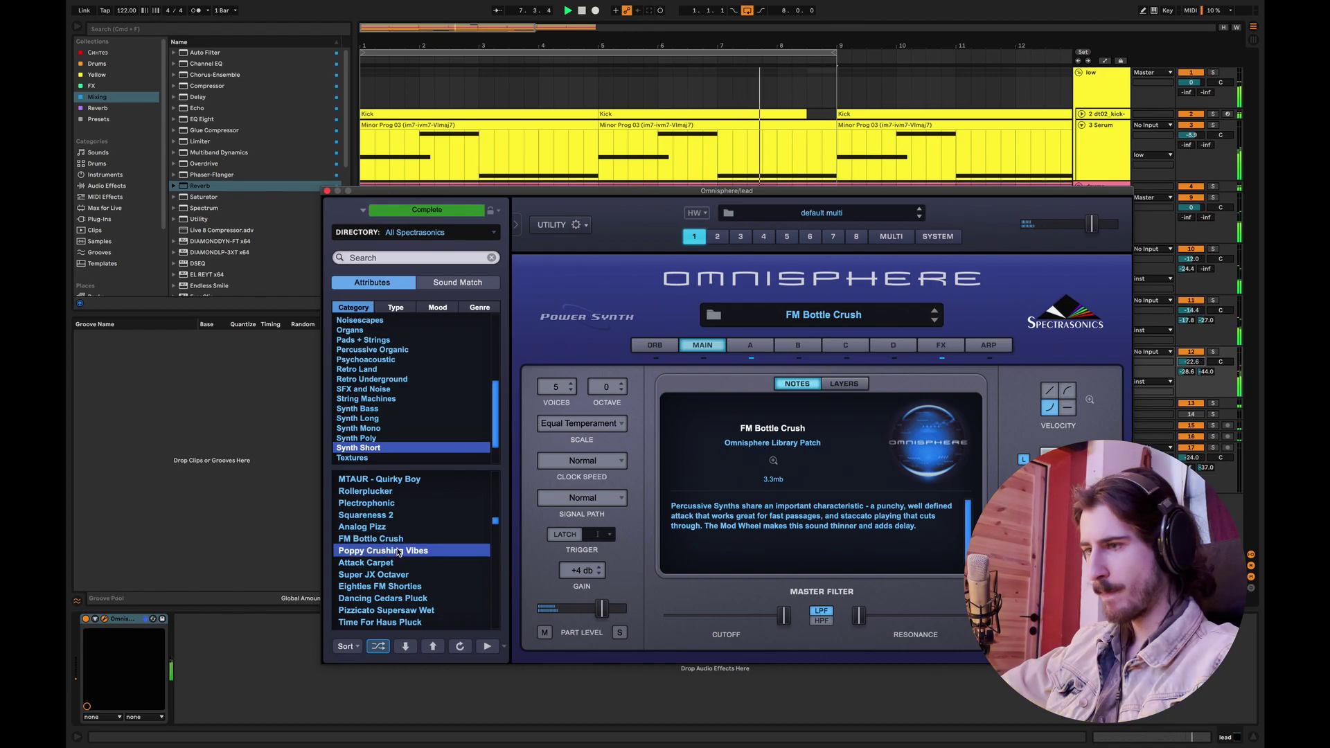
Step: Reload the Rollerplucker patch on the duplicated lead and close the Omnisphere window
left_click(372, 492)
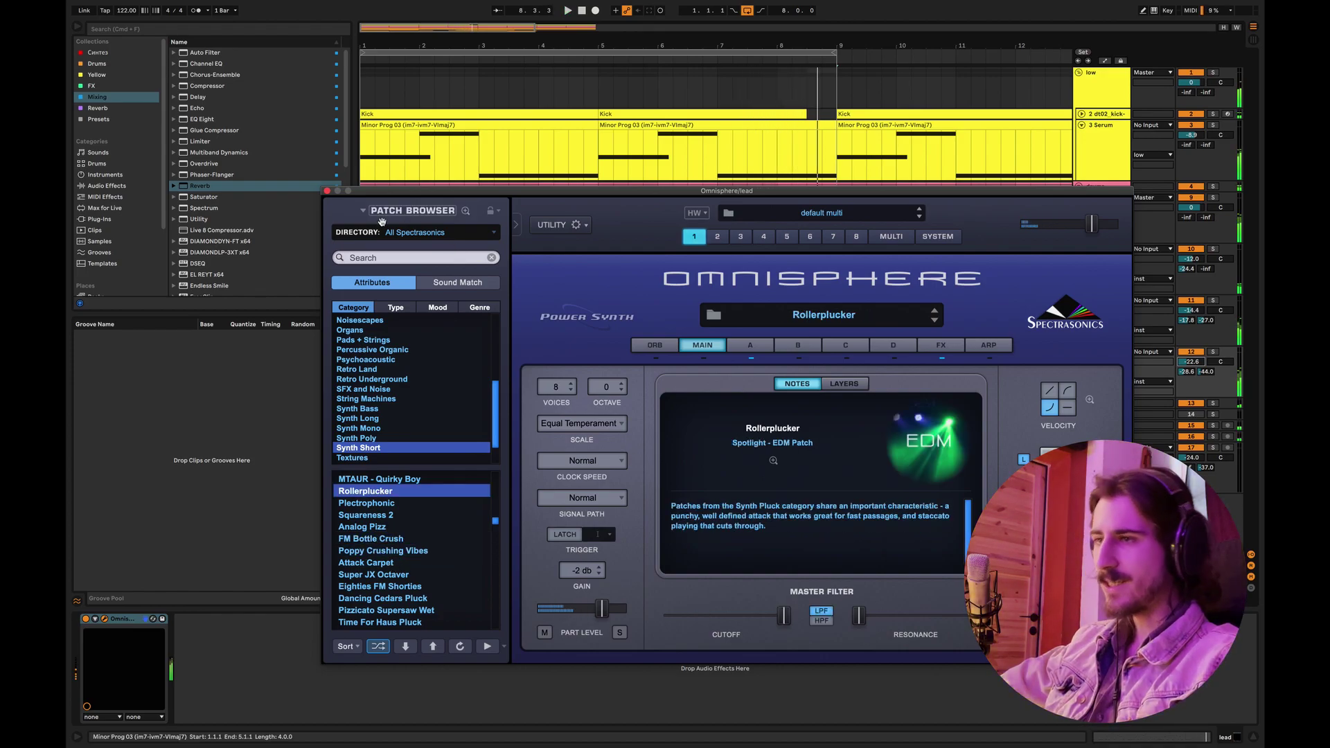
left_click(327, 191)
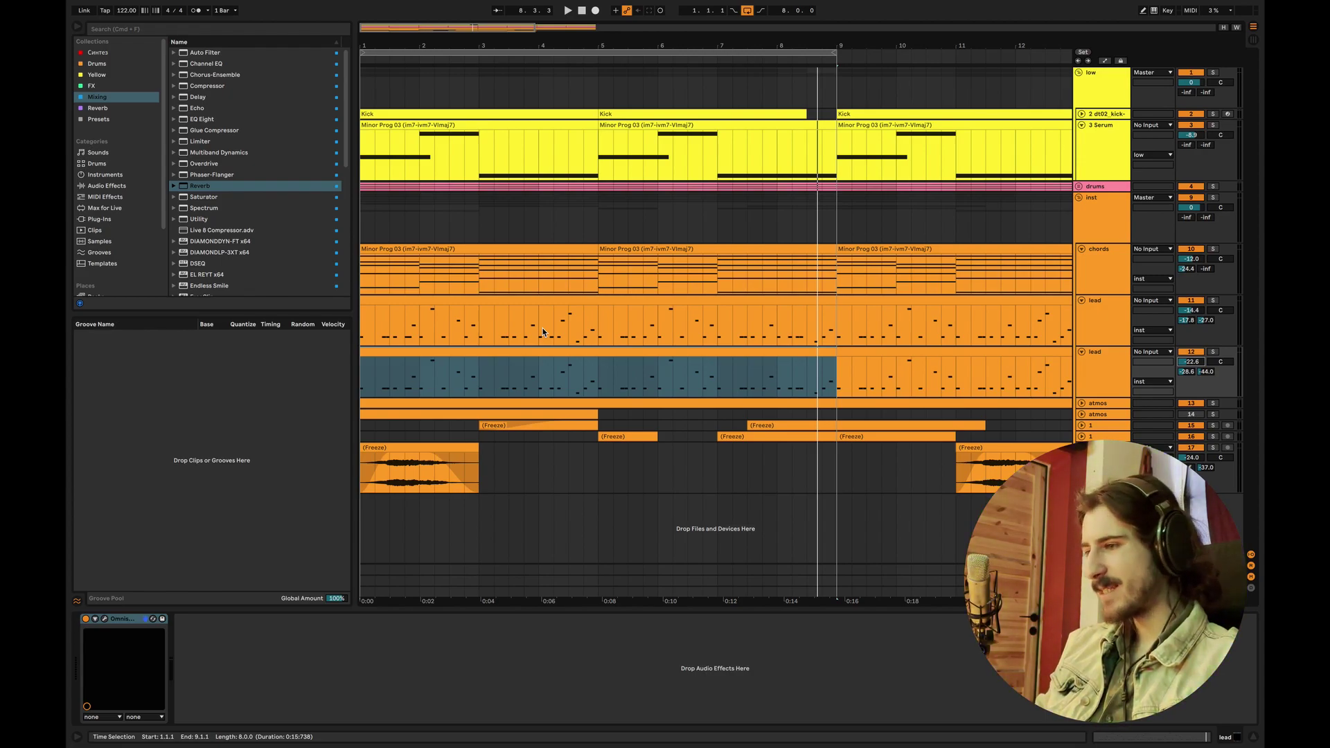
Step: Select the original lead track directly above the duplicated one
left_click(1094, 368)
left_click(1104, 325)
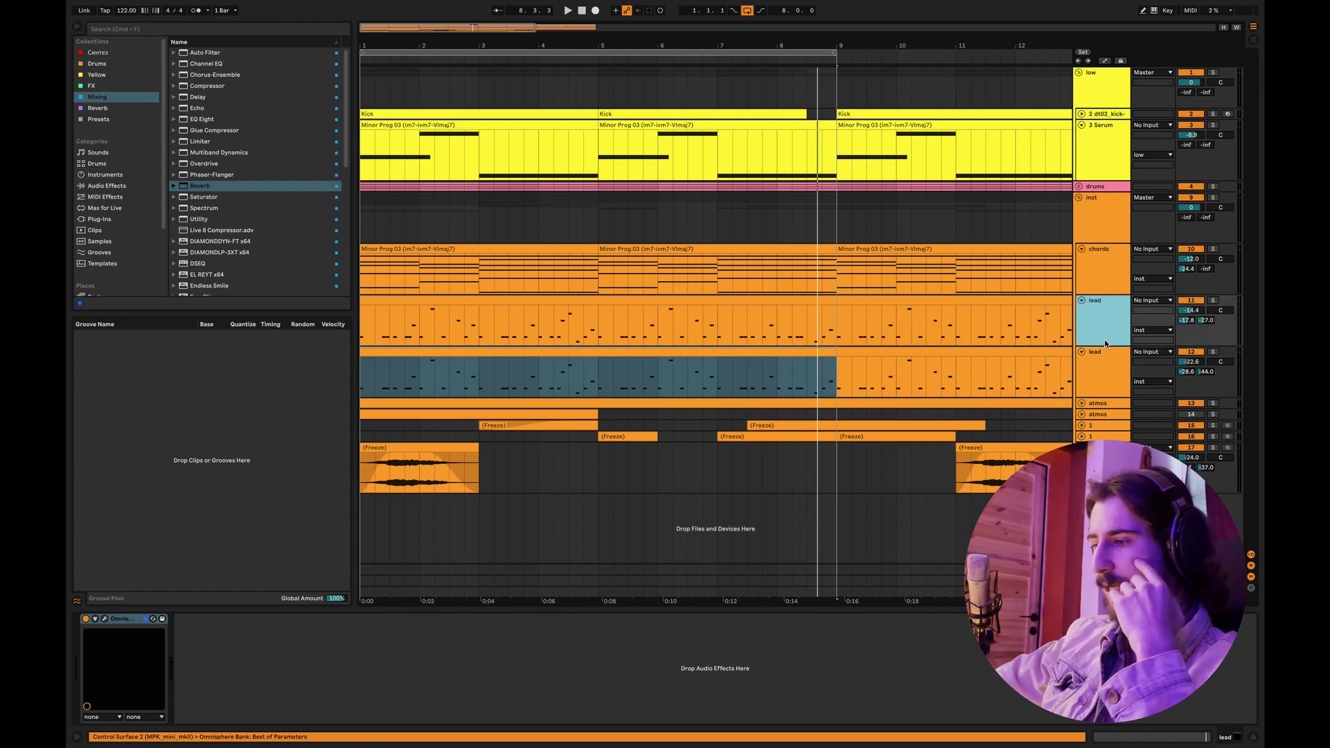